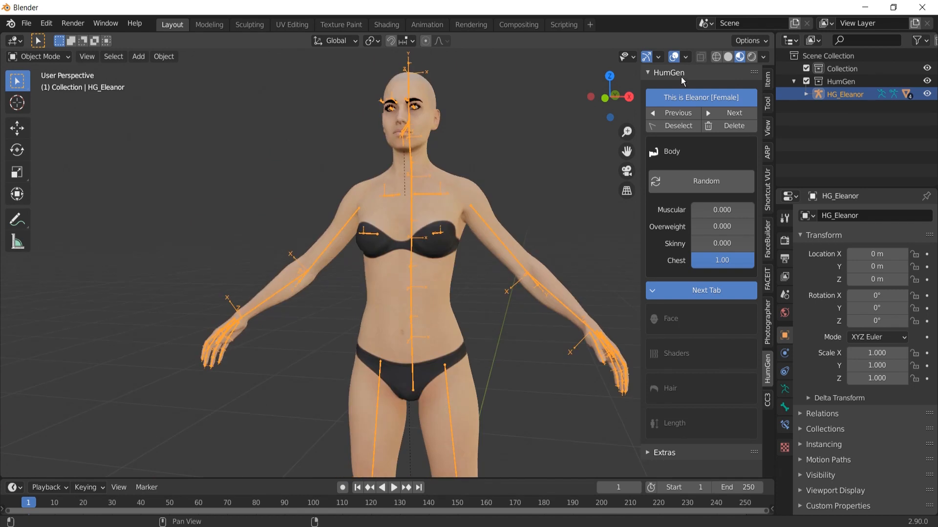
# Randomize the female human's body proportions several times.
pyautogui.keyDown('shift'); pyautogui.moveTo(517, 122); pyautogui.dragTo(493, 240, button='middle'); pyautogui.keyUp('shift')
pyautogui.scroll(6, 456, 174)
pyautogui.keyDown('shift'); pyautogui.moveTo(455, 175); pyautogui.dragTo(547, 245, button='middle'); pyautogui.keyUp('shift')
pyautogui.scroll(2, 438, 232)
pyautogui.click(688, 188)
pyautogui.scroll(-8, 476, 293)
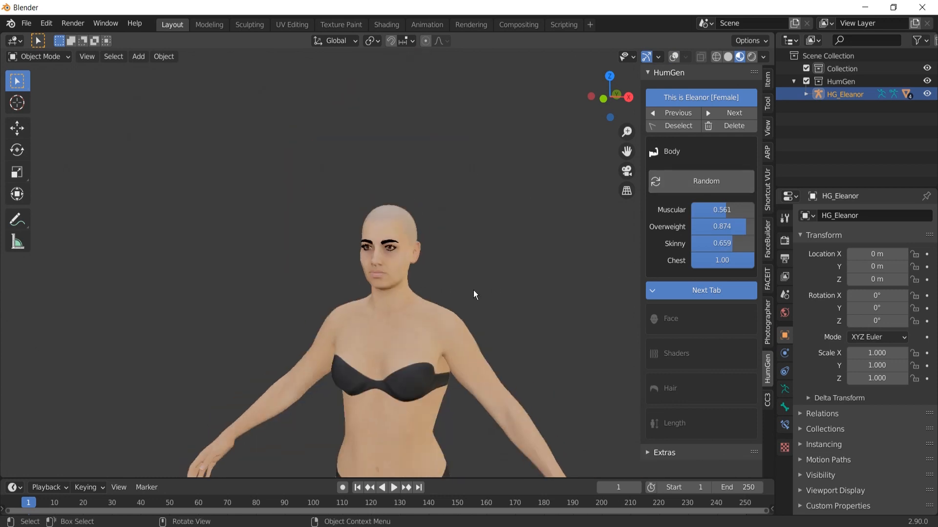
pyautogui.click(705, 186)
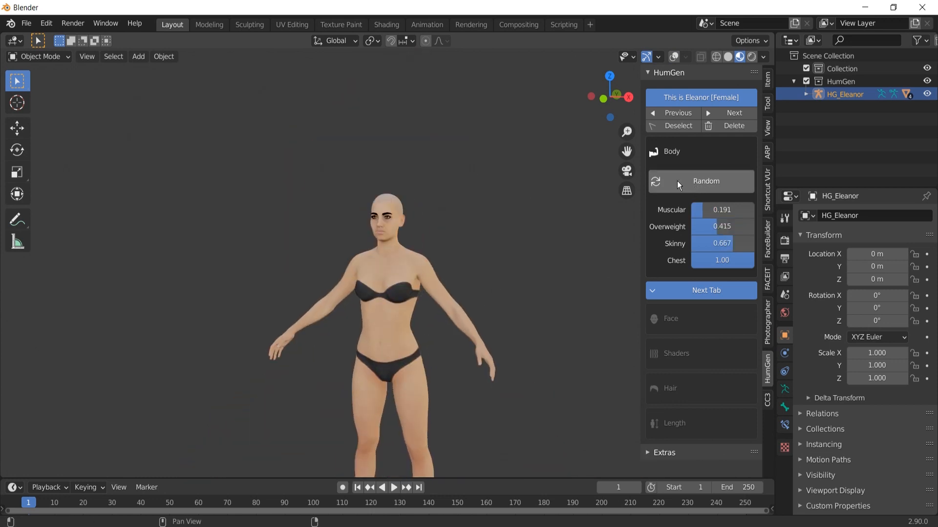
pyautogui.click(655, 184)
pyautogui.click(655, 184)
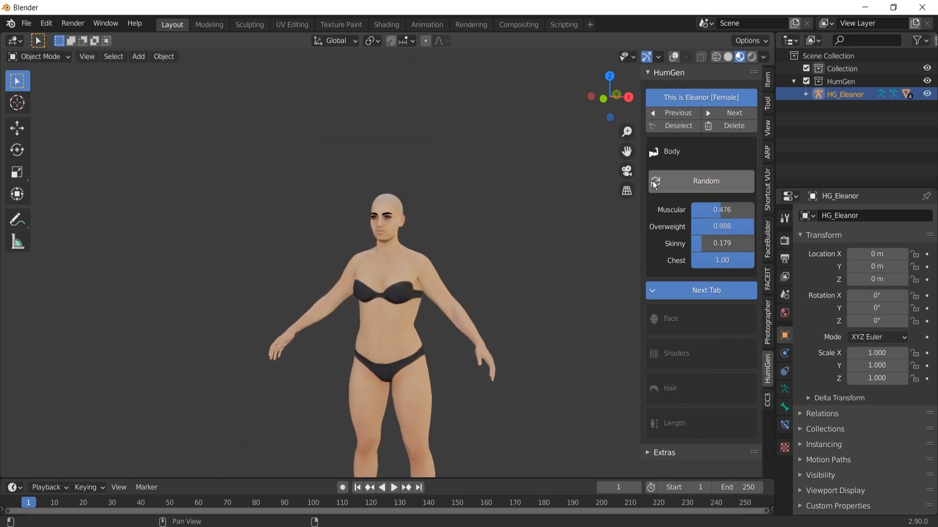
pyautogui.click(655, 184)
# Set the body's Muscular value to 1.000.
pyautogui.moveTo(707, 211); pyautogui.dragTo(755, 209)
pyautogui.click(718, 244)
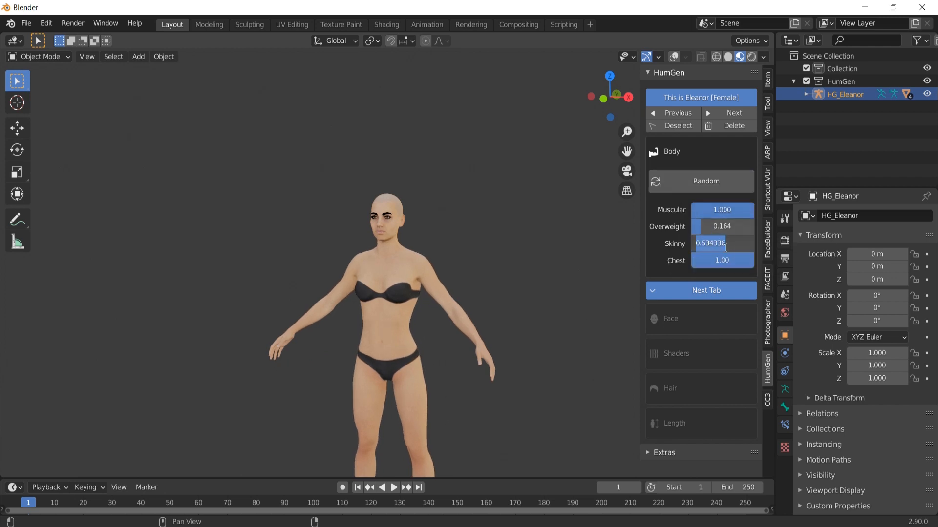
pyautogui.press('Return')
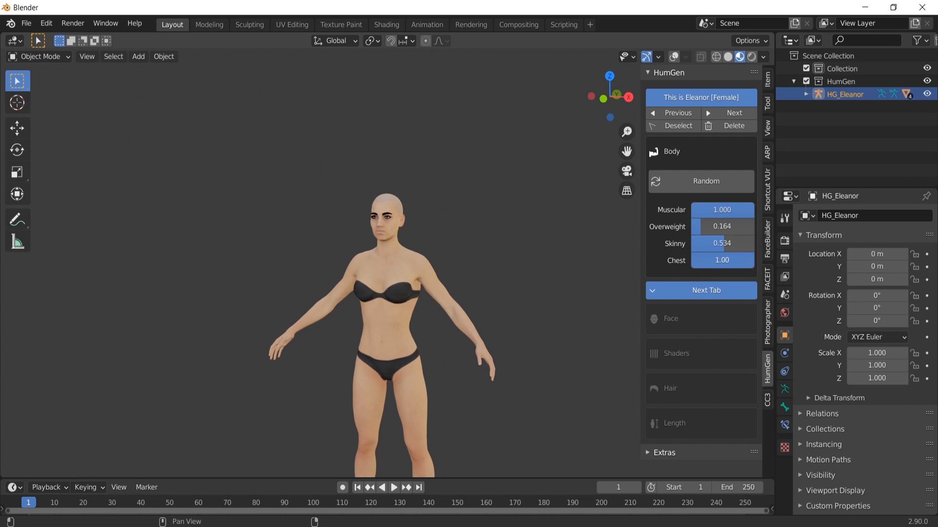
# Advance from the body settings to the Face section and randomize all facial features.
pyautogui.scroll(2, 726, 301)
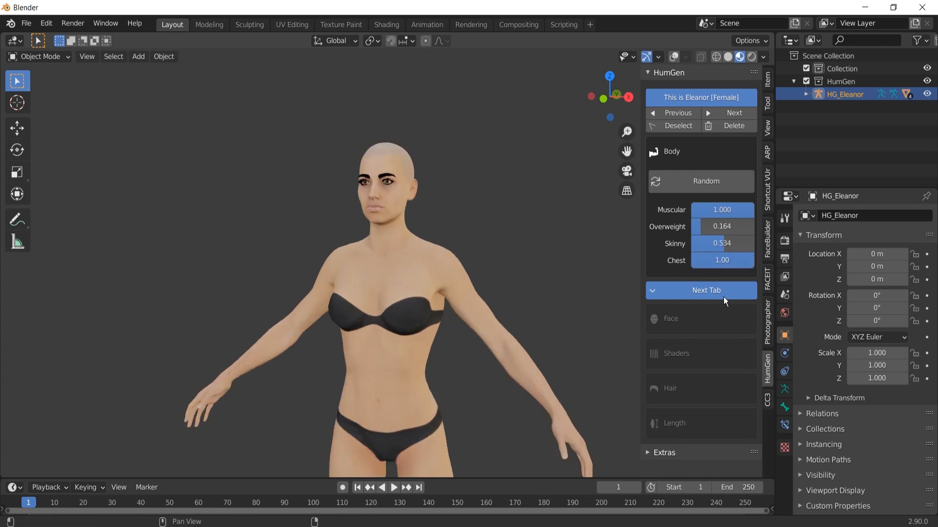
pyautogui.click(726, 301)
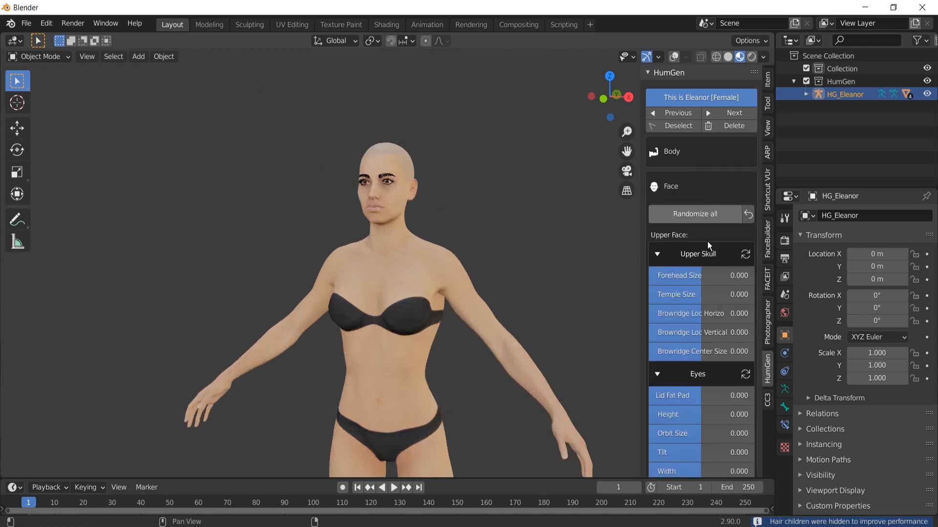
pyautogui.scroll(-3, 707, 236)
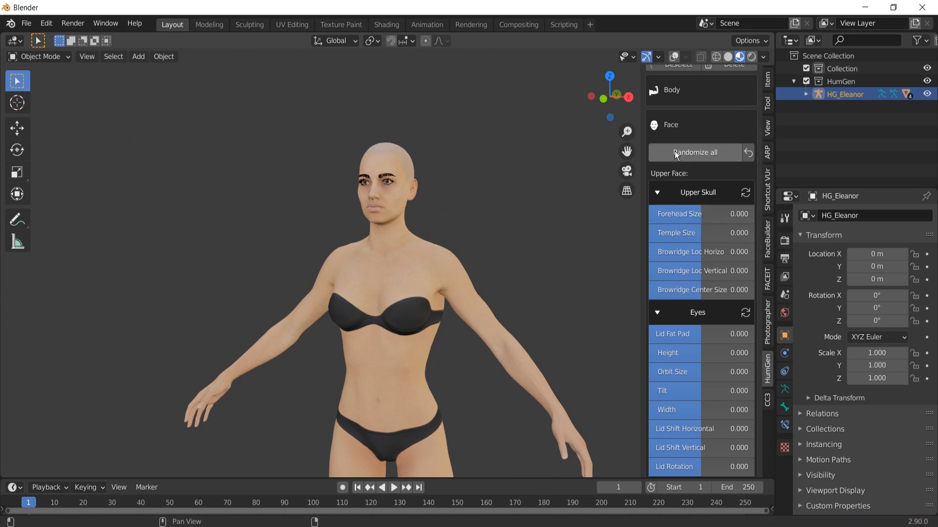
pyautogui.click(700, 155)
pyautogui.scroll(5, 469, 166)
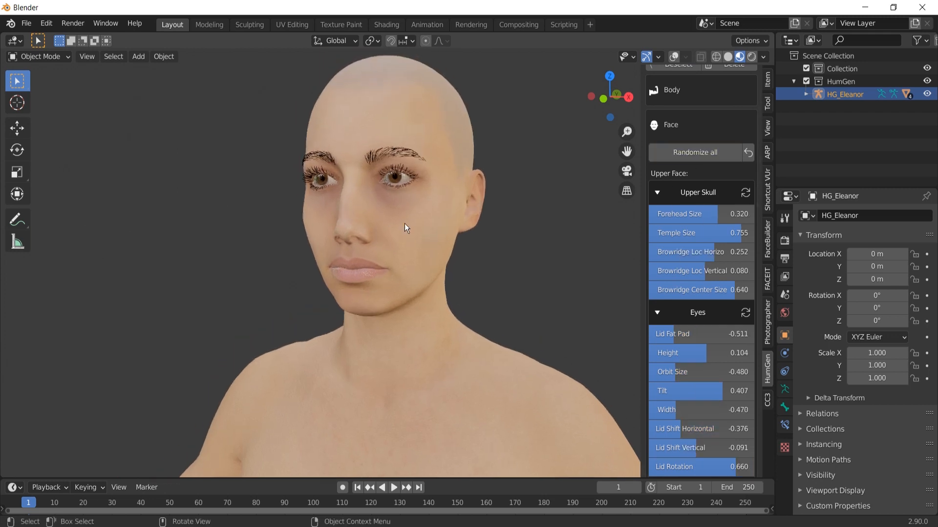
pyautogui.moveTo(453, 238); pyautogui.dragTo(475, 233, button='middle')
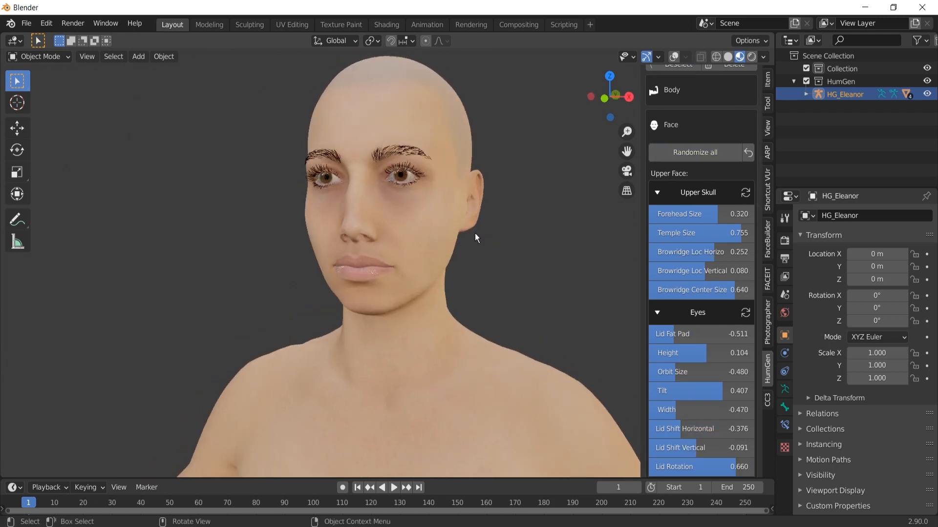
# Randomize all facial features several more times, checking the head from the front and side.
pyautogui.click(711, 153)
pyautogui.click(711, 152)
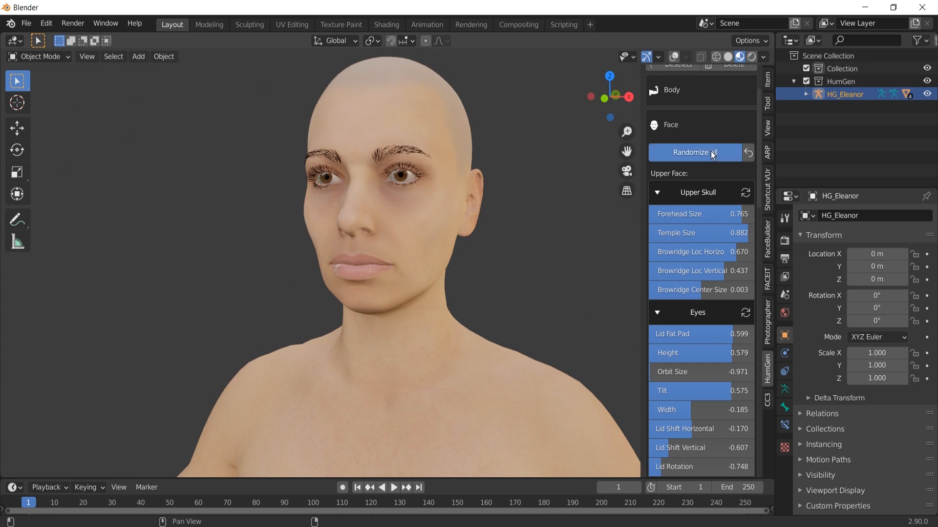
pyautogui.click(711, 153)
pyautogui.moveTo(575, 177); pyautogui.dragTo(488, 202, button='middle')
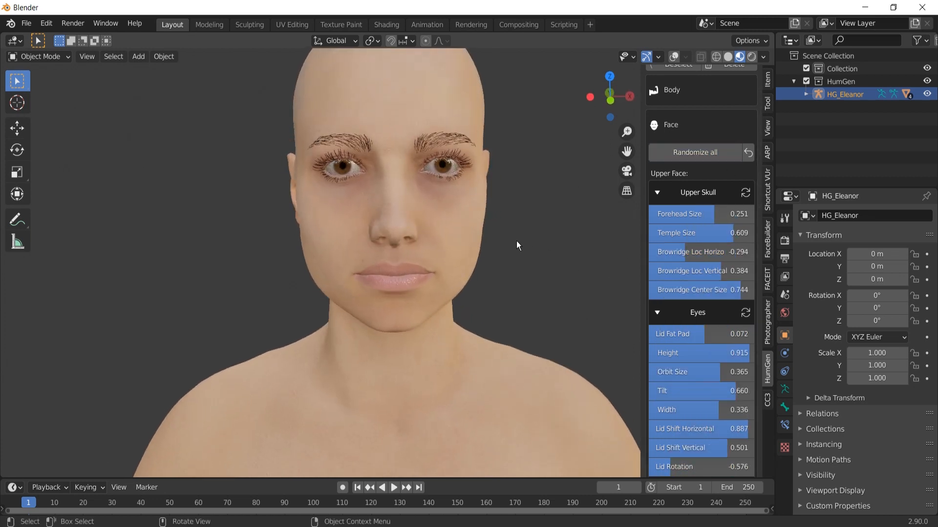
pyautogui.moveTo(516, 241); pyautogui.dragTo(703, 160, button='middle')
pyautogui.click(706, 158)
pyautogui.moveTo(462, 218); pyautogui.dragTo(429, 215, button='middle')
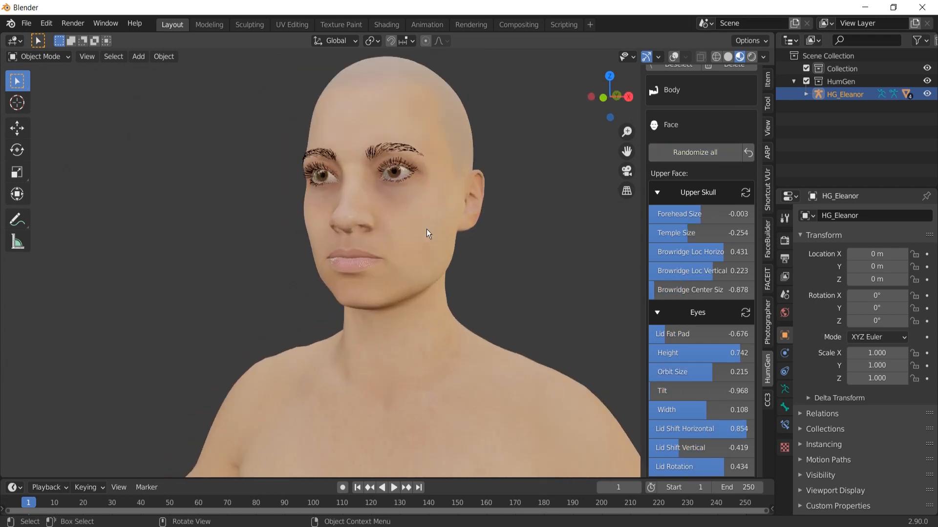
# Set the upper skull's Forehead Size to -0.159 and undo a further trial change to the skull.
pyautogui.scroll(3, 426, 229)
pyautogui.moveTo(696, 218)
pyautogui.mouseDown()
pyautogui.moveTo(741, 219)
pyautogui.moveTo(705, 218)
pyautogui.mouseUp()
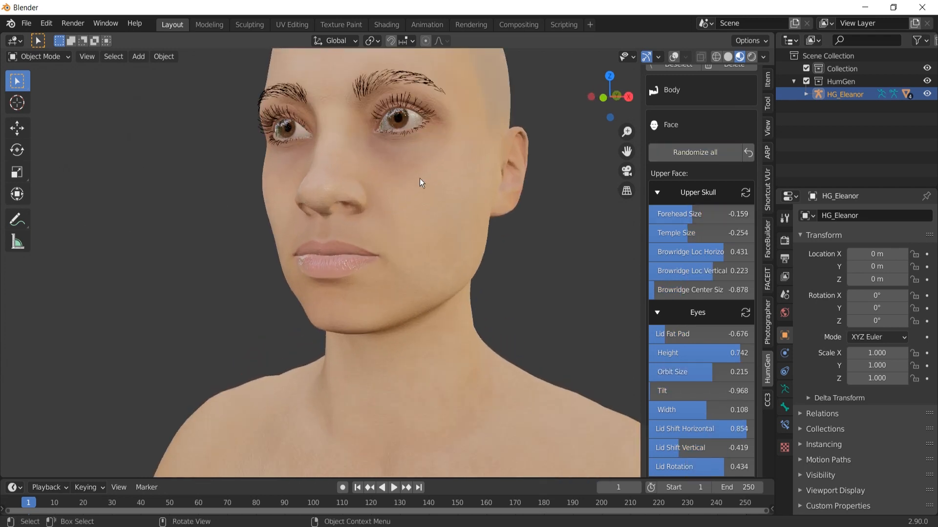
pyautogui.scroll(-3, 420, 178)
pyautogui.moveTo(413, 186); pyautogui.dragTo(408, 211, button='middle')
pyautogui.moveTo(678, 224)
pyautogui.mouseDown()
pyautogui.moveTo(653, 215)
pyautogui.moveTo(671, 218)
pyautogui.mouseUp()
pyautogui.hotkey('ctrl', 'z')
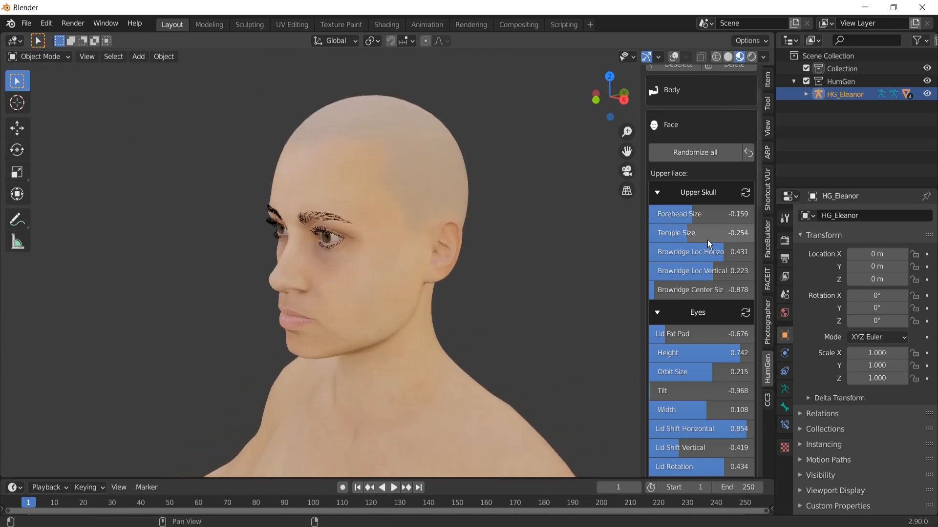
# Set Temple Size to -0.080, the browridge's horizontal location to 0.018, its vertical location to 0.406 and its center size to -0.447.
pyautogui.moveTo(703, 252); pyautogui.dragTo(686, 252)
pyautogui.moveTo(511, 248)
pyautogui.mouseDown(button='middle')
pyautogui.moveTo(479, 242)
pyautogui.moveTo(525, 245)
pyautogui.mouseUp(button='middle')
pyautogui.moveTo(704, 289); pyautogui.dragTo(762, 289)
pyautogui.moveTo(414, 252); pyautogui.dragTo(467, 244, button='middle')
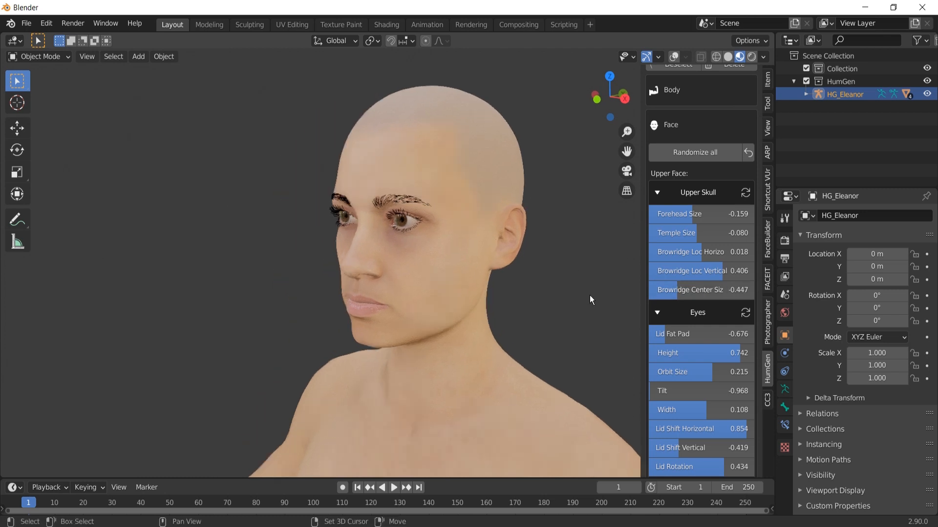
# Switch the viewport to solid shading and set the eyes' Lid Fat Pad to 0.077 and Height to 0.265.
pyautogui.press('z')
pyautogui.click(573, 262)
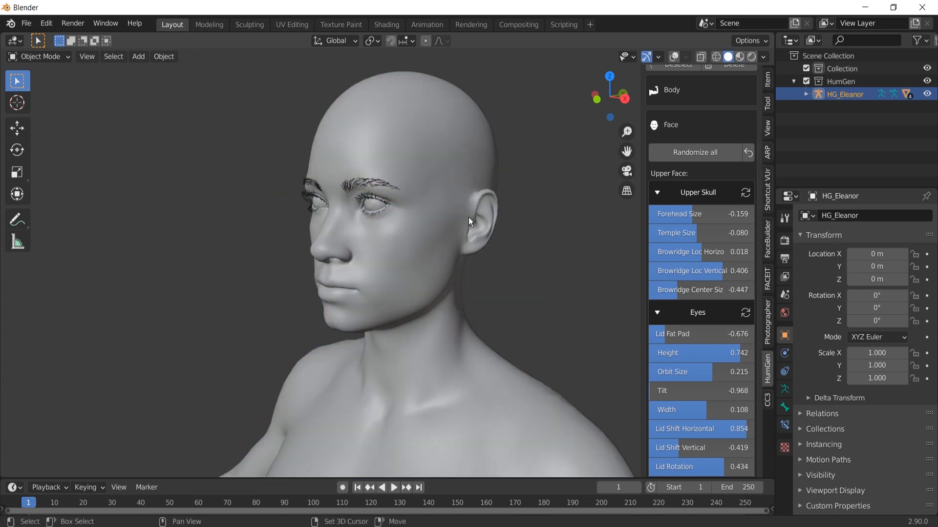
pyautogui.moveTo(465, 213); pyautogui.dragTo(609, 276, button='middle')
pyautogui.moveTo(686, 333)
pyautogui.mouseDown()
pyautogui.moveTo(740, 334)
pyautogui.moveTo(687, 334)
pyautogui.moveTo(702, 334)
pyautogui.mouseUp()
pyautogui.moveTo(391, 220)
pyautogui.mouseDown(button='middle')
pyautogui.moveTo(412, 220)
pyautogui.moveTo(418, 259)
pyautogui.moveTo(433, 205)
pyautogui.moveTo(373, 221)
pyautogui.mouseUp(button='middle')
pyautogui.moveTo(682, 339); pyautogui.dragTo(698, 357)
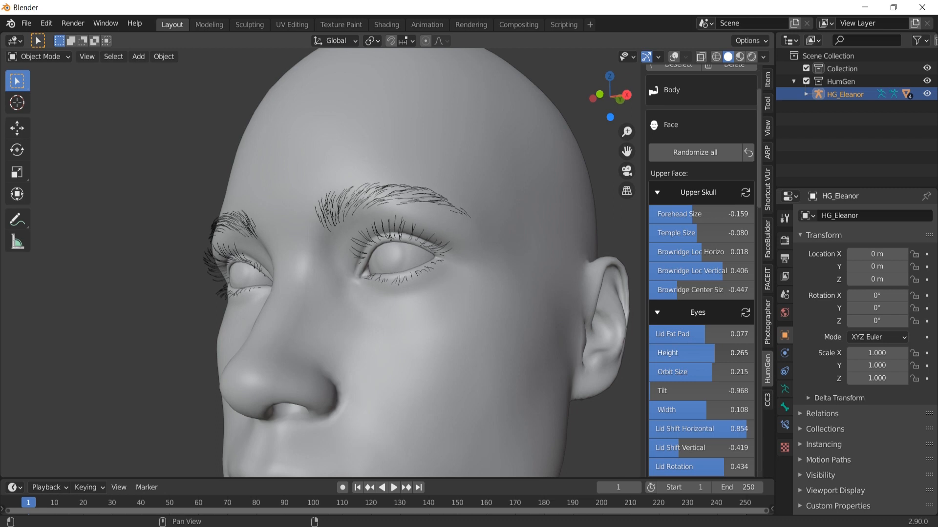
# Set the eyes' Orbit Size to 0.224 and Tilt to -0.491.
pyautogui.moveTo(496, 292); pyautogui.dragTo(508, 318, button='middle')
pyautogui.moveTo(703, 372); pyautogui.dragTo(738, 389)
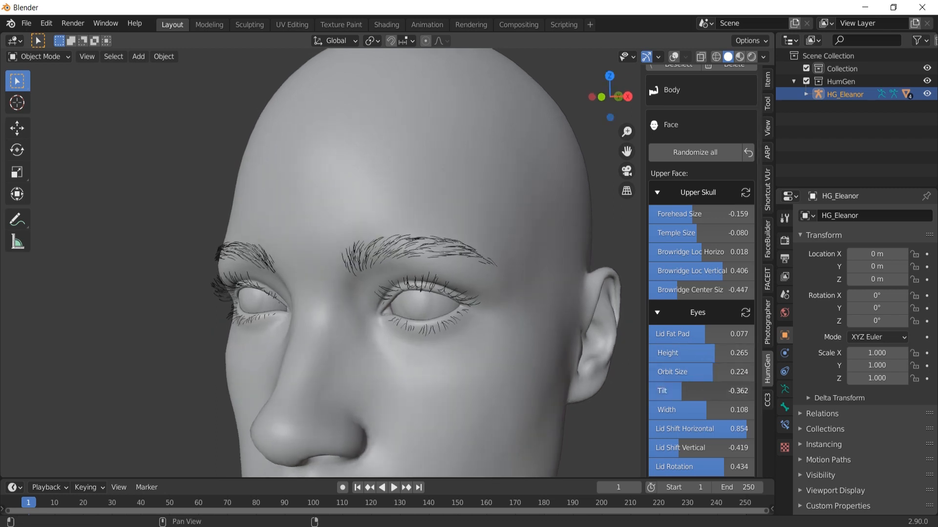
pyautogui.moveTo(669, 392); pyautogui.dragTo(675, 391)
pyautogui.scroll(-3, 459, 303)
pyautogui.moveTo(460, 303); pyautogui.dragTo(492, 303, button='middle')
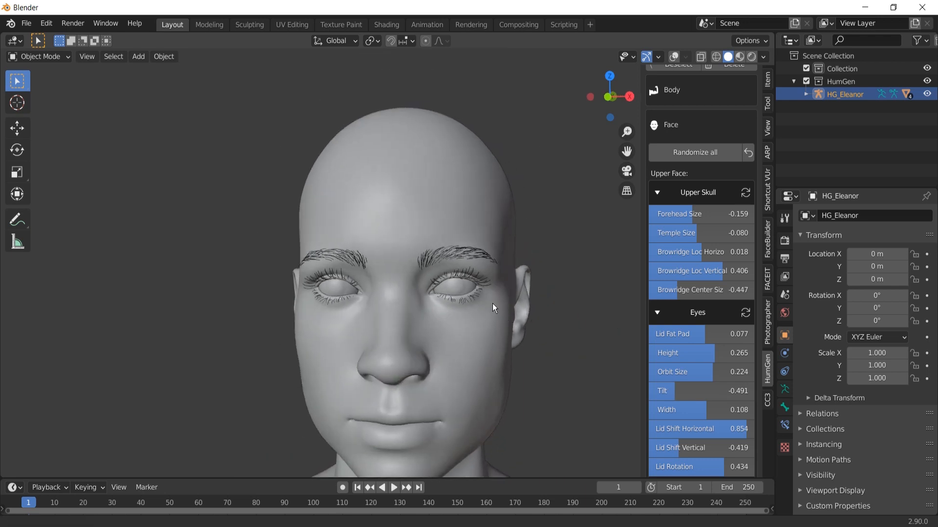
pyautogui.scroll(2, 492, 303)
# Set the eyes' Width to 0.631, Lid Shift Horizontal to 0.679, Lid Shift Vertical to -0.061 and Lid Rotation to 0.737.
pyautogui.moveTo(703, 409); pyautogui.dragTo(736, 418)
pyautogui.scroll(-1, 704, 444)
pyautogui.scroll(-1, 705, 444)
pyautogui.scroll(-1, 737, 417)
pyautogui.scroll(-1, 722, 420)
pyautogui.click(704, 411)
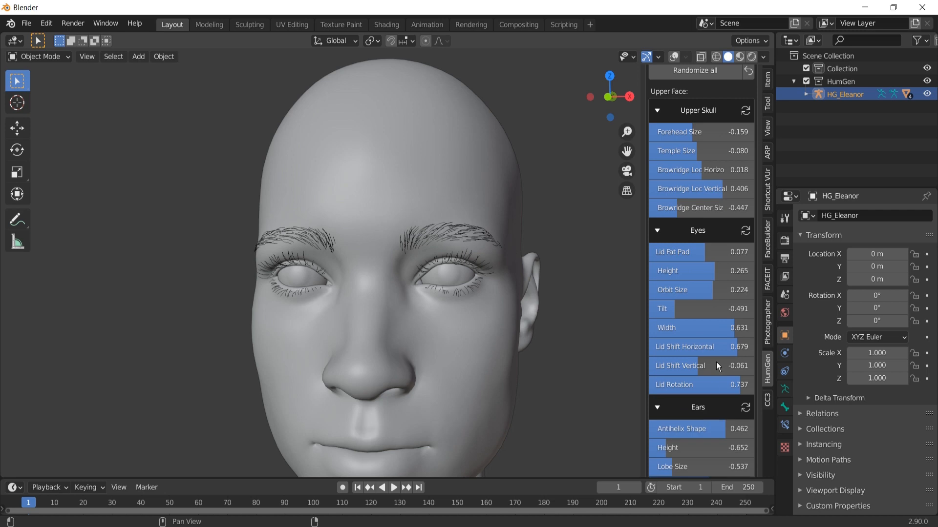
# Set the ears' Antihelix Shape to -0.648, Height to 0.063, Lobe Size to -0.179, Turn to 0.145 and Width to -0.511.
pyautogui.scroll(-3, 716, 362)
pyautogui.moveTo(476, 260); pyautogui.dragTo(442, 264, button='middle')
pyautogui.scroll(4, 458, 287)
pyautogui.keyDown('shift'); pyautogui.moveTo(572, 309); pyautogui.dragTo(435, 298, button='middle'); pyautogui.keyUp('shift')
pyautogui.scroll(-3, 435, 297)
pyautogui.moveTo(725, 367)
pyautogui.mouseDown()
pyautogui.moveTo(680, 367)
pyautogui.moveTo(708, 368)
pyautogui.mouseUp()
pyautogui.moveTo(535, 326); pyautogui.dragTo(555, 326, button='middle')
pyautogui.moveTo(718, 368); pyautogui.dragTo(708, 425)
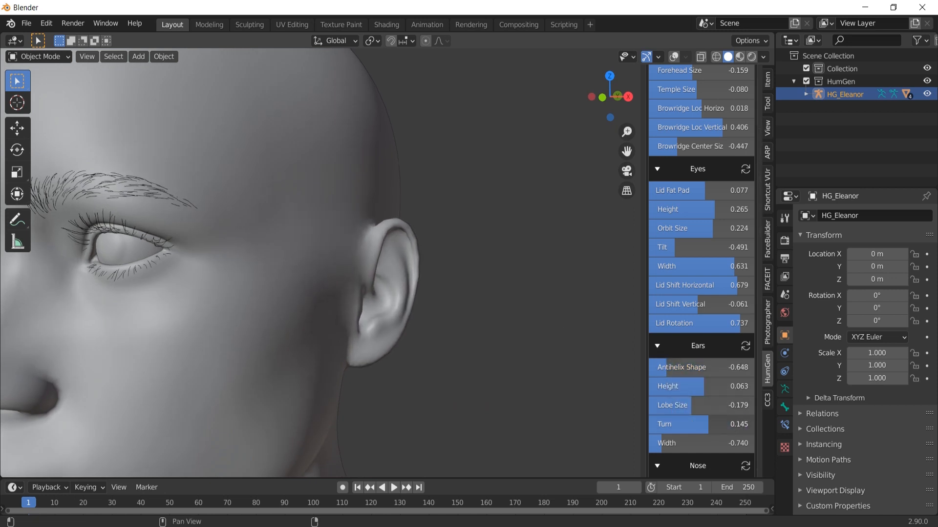
pyautogui.scroll(-3, 697, 431)
pyautogui.moveTo(661, 381)
pyautogui.mouseDown()
pyautogui.moveTo(687, 382)
pyautogui.moveTo(673, 382)
pyautogui.mouseUp()
# Set the nose's Angle to -0.097, Bridge Height to -0.150 and Bridge Width to 0.192.
pyautogui.scroll(-4, 692, 403)
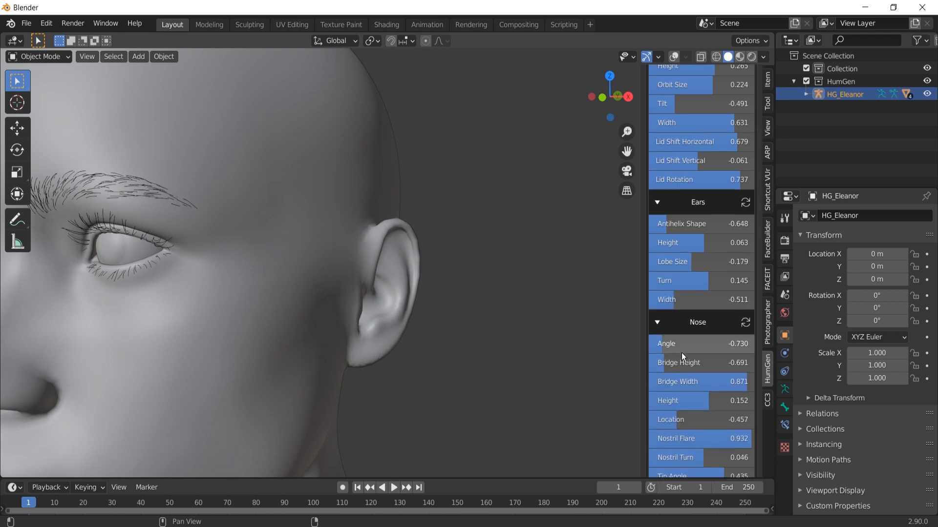
pyautogui.scroll(-3, 255, 262)
pyautogui.keyDown('shift'); pyautogui.moveTo(255, 262); pyautogui.dragTo(310, 272, button='middle'); pyautogui.keyUp('shift')
pyautogui.keyDown('shift'); pyautogui.moveTo(303, 280); pyautogui.dragTo(418, 271, button='middle'); pyautogui.keyUp('shift')
pyautogui.scroll(1, 430, 254)
pyautogui.moveTo(496, 302); pyautogui.dragTo(456, 306, button='middle')
pyautogui.moveTo(688, 348); pyautogui.dragTo(744, 381)
pyautogui.moveTo(438, 294); pyautogui.dragTo(490, 318, button='middle')
pyautogui.moveTo(744, 382); pyautogui.dragTo(710, 382)
# Set the nose's Location to -0.585 and Nostril Flare to -0.169.
pyautogui.moveTo(415, 285); pyautogui.dragTo(374, 289, button='middle')
pyautogui.moveTo(454, 291); pyautogui.dragTo(441, 292, button='middle')
pyautogui.moveTo(692, 418); pyautogui.dragTo(723, 419)
pyautogui.moveTo(448, 301); pyautogui.dragTo(416, 300, button='middle')
pyautogui.moveTo(696, 416); pyautogui.dragTo(685, 416)
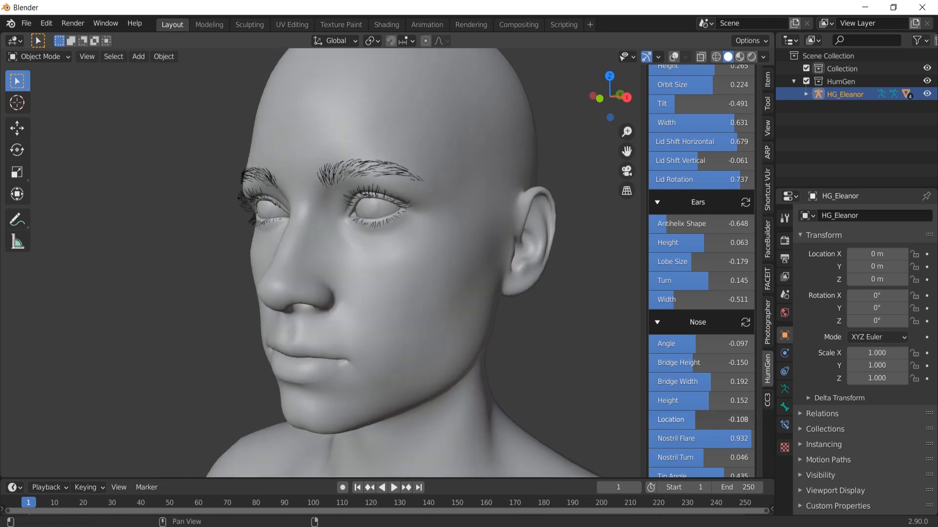
pyautogui.moveTo(461, 315); pyautogui.dragTo(484, 309, button='middle')
pyautogui.moveTo(687, 425); pyautogui.dragTo(666, 419)
pyautogui.moveTo(491, 318); pyautogui.dragTo(479, 320, button='middle')
pyautogui.moveTo(723, 439)
pyautogui.mouseDown()
pyautogui.moveTo(659, 438)
pyautogui.moveTo(734, 438)
pyautogui.moveTo(719, 435)
pyautogui.mouseUp()
# Set the nose's Nostril Turn to 0.560, Tip Angle to 0.361, Tip Length to -0.231, Tip Size to -0.158 and Tip Width to -0.252.
pyautogui.scroll(-1, 707, 441)
pyautogui.scroll(-1, 734, 436)
pyautogui.moveTo(356, 321)
pyautogui.mouseDown(button='middle')
pyautogui.moveTo(344, 310)
pyautogui.moveTo(362, 313)
pyautogui.mouseUp(button='middle')
pyautogui.scroll(-2, 665, 407)
pyautogui.moveTo(720, 433); pyautogui.dragTo(674, 436)
pyautogui.moveTo(533, 293); pyautogui.dragTo(447, 307, button='middle')
pyautogui.moveTo(723, 451); pyautogui.dragTo(667, 451)
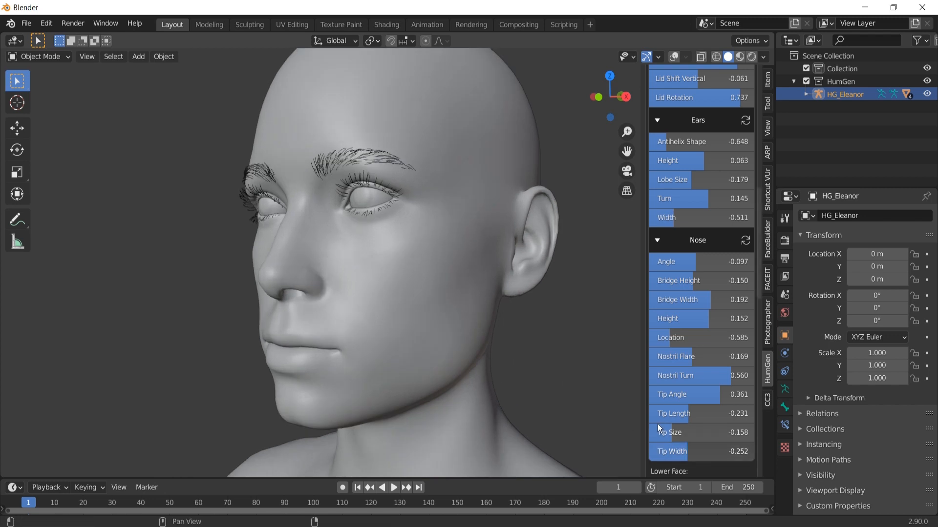
# Set the lower skull's horizontal muzzle location to -0.706 and vertical muzzle location to -0.263.
pyautogui.moveTo(542, 337); pyautogui.dragTo(596, 347, button='middle')
pyautogui.scroll(-10, 722, 374)
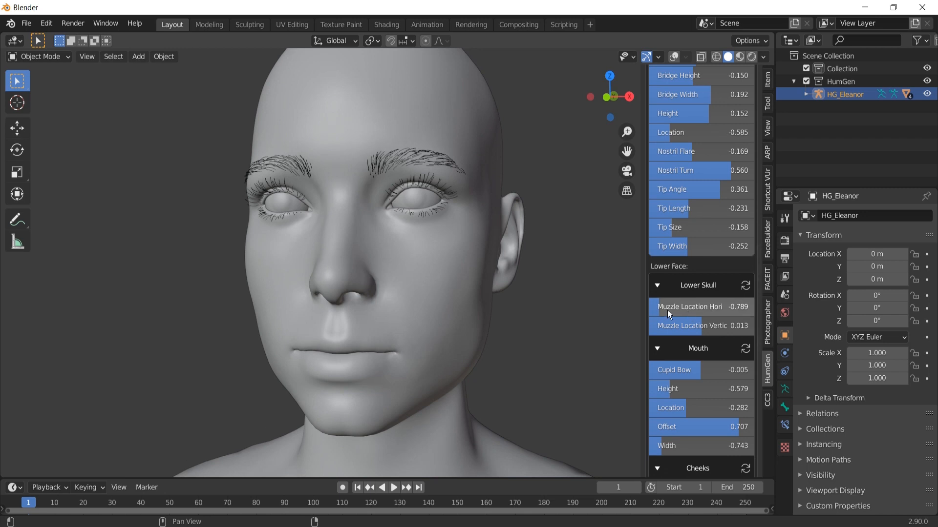
pyautogui.scroll(-2, 586, 318)
pyautogui.moveTo(670, 306)
pyautogui.mouseDown()
pyautogui.moveTo(720, 306)
pyautogui.moveTo(673, 306)
pyautogui.mouseUp()
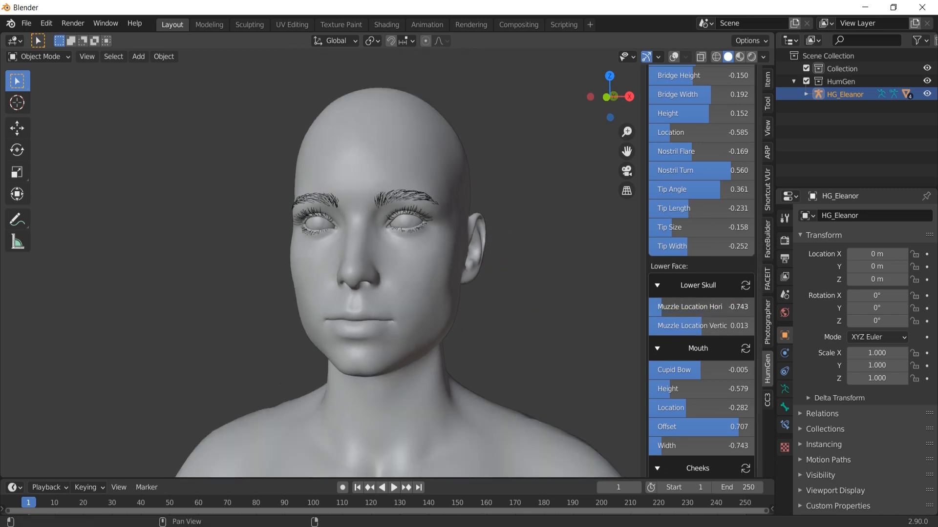
pyautogui.moveTo(424, 269); pyautogui.dragTo(364, 273, button='middle')
pyautogui.moveTo(701, 307); pyautogui.dragTo(652, 306)
pyautogui.moveTo(701, 331)
pyautogui.mouseDown()
pyautogui.moveTo(747, 331)
pyautogui.moveTo(649, 331)
pyautogui.moveTo(686, 331)
pyautogui.mouseUp()
pyautogui.moveTo(398, 269); pyautogui.dragTo(470, 271, button='middle')
# Set the mouth's Height to -0.267, Location to -0.621, Offset to 0.826 and Width to -0.807.
pyautogui.scroll(2, 506, 280)
pyautogui.moveTo(486, 309); pyautogui.dragTo(493, 305, button='middle')
pyautogui.moveTo(701, 370); pyautogui.dragTo(674, 369)
pyautogui.moveTo(498, 288); pyautogui.dragTo(649, 333, button='middle')
pyautogui.moveTo(678, 389); pyautogui.dragTo(698, 408)
pyautogui.moveTo(493, 359); pyautogui.dragTo(617, 388, button='middle')
pyautogui.moveTo(676, 408)
pyautogui.mouseDown()
pyautogui.moveTo(686, 408)
pyautogui.moveTo(668, 408)
pyautogui.mouseUp()
pyautogui.moveTo(721, 426)
pyautogui.mouseDown()
pyautogui.moveTo(732, 427)
pyautogui.moveTo(674, 425)
pyautogui.mouseUp()
pyautogui.scroll(-1, 709, 428)
# Inspect the face in material preview shading and return the viewport to solid shading.
pyautogui.moveTo(634, 420); pyautogui.dragTo(434, 294, button='middle')
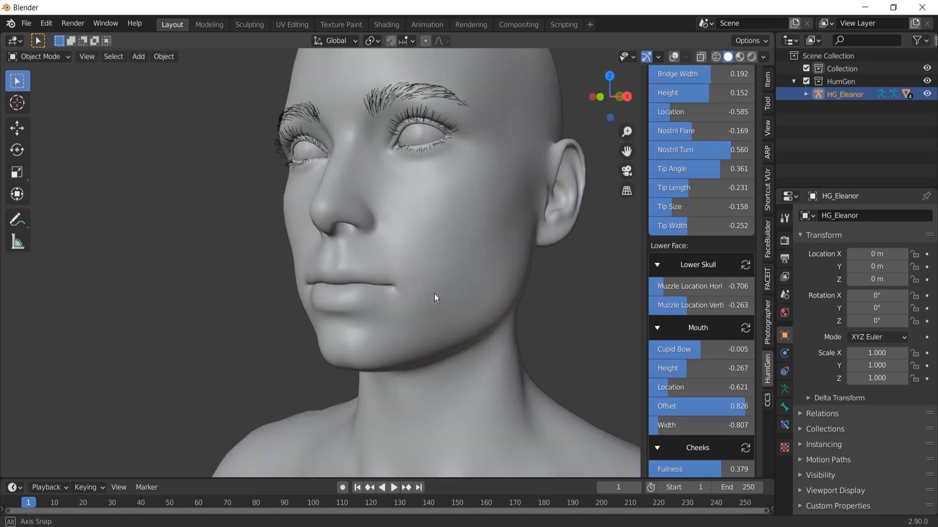
pyautogui.press('z')
pyautogui.click(441, 335)
pyautogui.moveTo(517, 264)
pyautogui.mouseDown(button='middle')
pyautogui.moveTo(498, 288)
pyautogui.moveTo(383, 289)
pyautogui.moveTo(513, 288)
pyautogui.mouseUp(button='middle')
pyautogui.press('z')
pyautogui.click(583, 288)
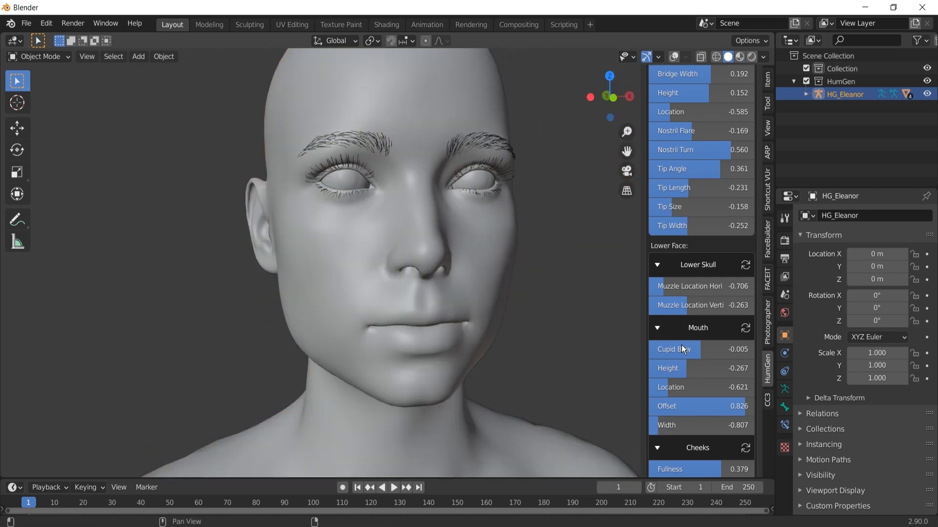
# Set the cheeks' Fullness to -0.245, Zygomatic Bone to -0.351 and Zygomatic Proc to 0.483.
pyautogui.scroll(-2, 693, 368)
pyautogui.scroll(-4, 698, 359)
pyautogui.moveTo(582, 339); pyautogui.dragTo(537, 334, button='middle')
pyautogui.moveTo(725, 344); pyautogui.dragTo(726, 385)
pyautogui.moveTo(466, 322); pyautogui.dragTo(736, 385, button='middle')
pyautogui.scroll(-2, 734, 387)
pyautogui.scroll(-2, 732, 387)
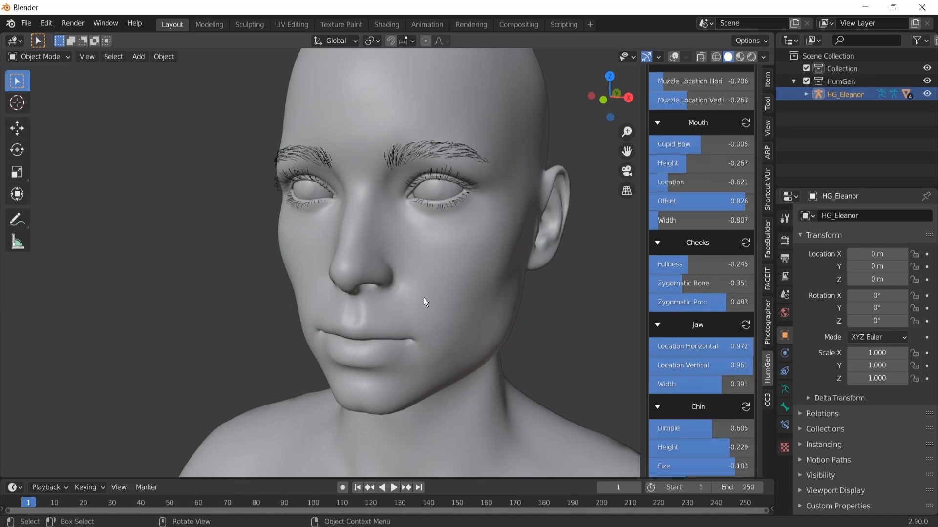
# Set the jaw's Location Horizontal to -0.431, Location Vertical to 0.172 and Width to 0.437.
pyautogui.scroll(-2, 425, 303)
pyautogui.moveTo(744, 348); pyautogui.dragTo(571, 330)
pyautogui.moveTo(572, 330); pyautogui.dragTo(526, 323, button='middle')
pyautogui.moveTo(667, 348); pyautogui.dragTo(690, 366)
pyautogui.moveTo(690, 385)
pyautogui.mouseDown()
pyautogui.moveTo(723, 384)
pyautogui.moveTo(696, 384)
pyautogui.moveTo(706, 385)
pyautogui.mouseUp()
pyautogui.scroll(-2, 494, 309)
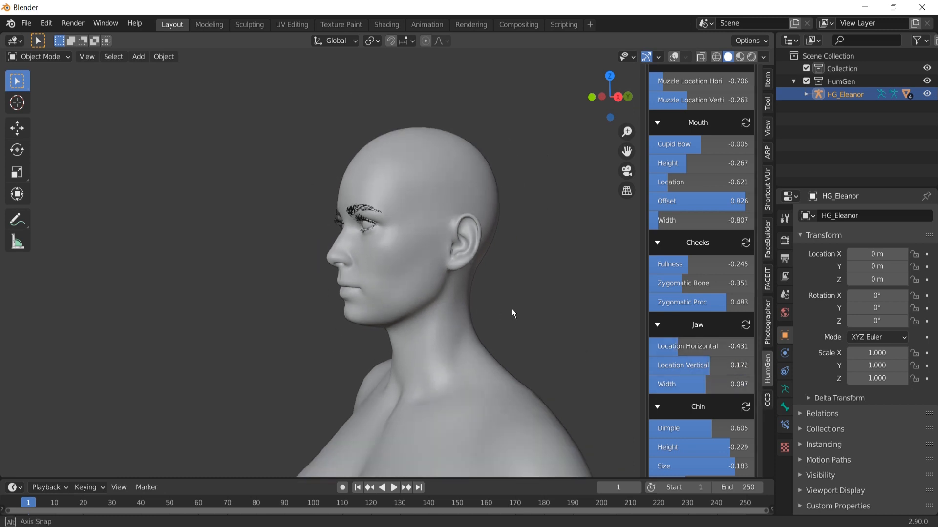
pyautogui.moveTo(494, 309); pyautogui.dragTo(550, 315, button='middle')
pyautogui.scroll(2, 550, 316)
pyautogui.moveTo(685, 380); pyautogui.dragTo(711, 380)
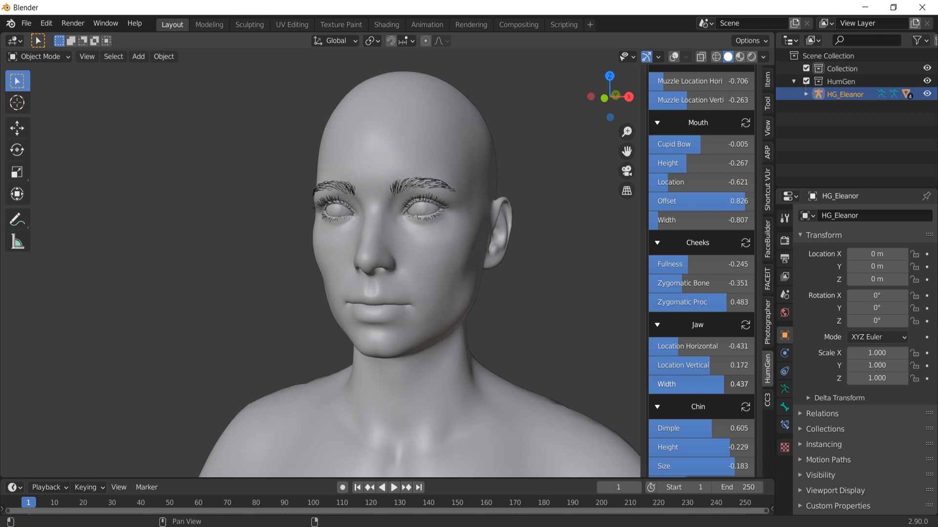
# Try a chin Dimple of 0.857 and a chin Size of -0.293, and undo both changes.
pyautogui.scroll(-2, 721, 389)
pyautogui.moveTo(482, 326); pyautogui.dragTo(496, 332, button='middle')
pyautogui.scroll(2, 497, 332)
pyautogui.scroll(-5, 496, 333)
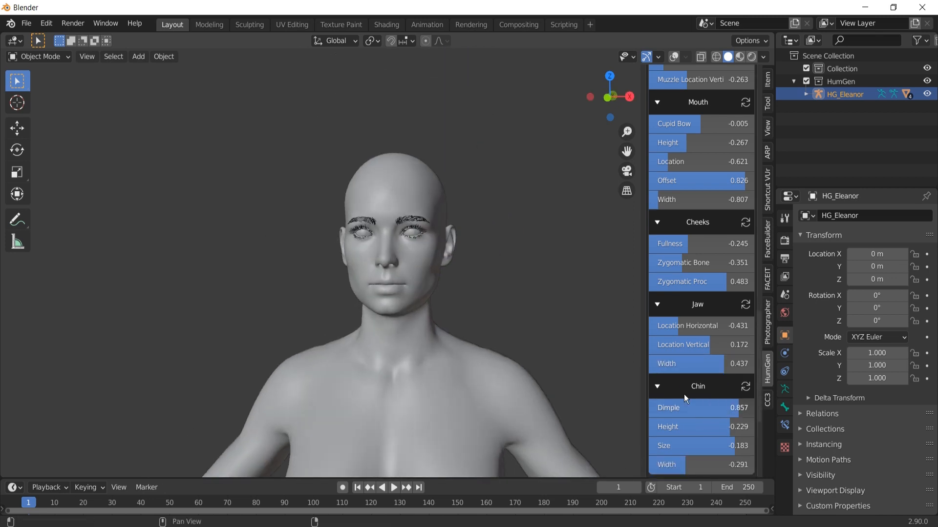
pyautogui.scroll(2, 533, 360)
pyautogui.moveTo(718, 408); pyautogui.dragTo(704, 408)
pyautogui.moveTo(704, 443); pyautogui.dragTo(678, 443)
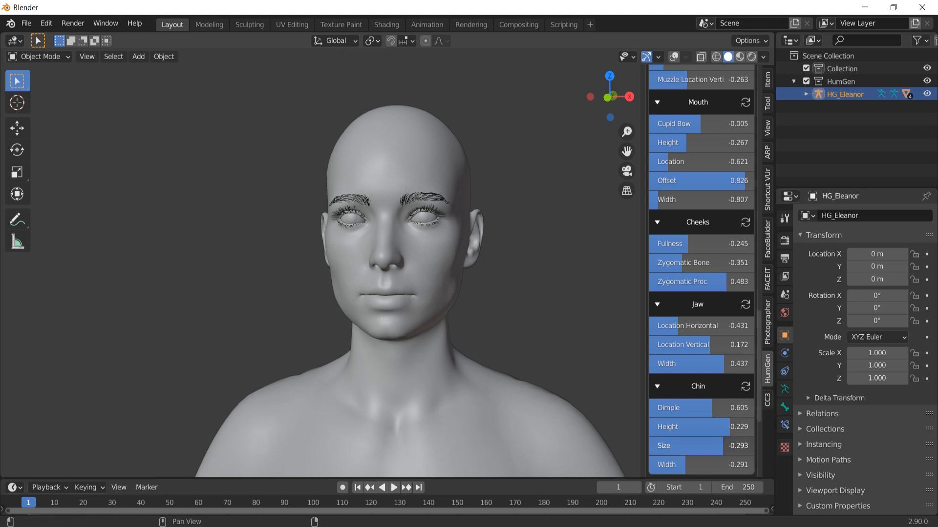
pyautogui.hotkey('ctrl', 'z')
pyautogui.scroll(-4, 576, 369)
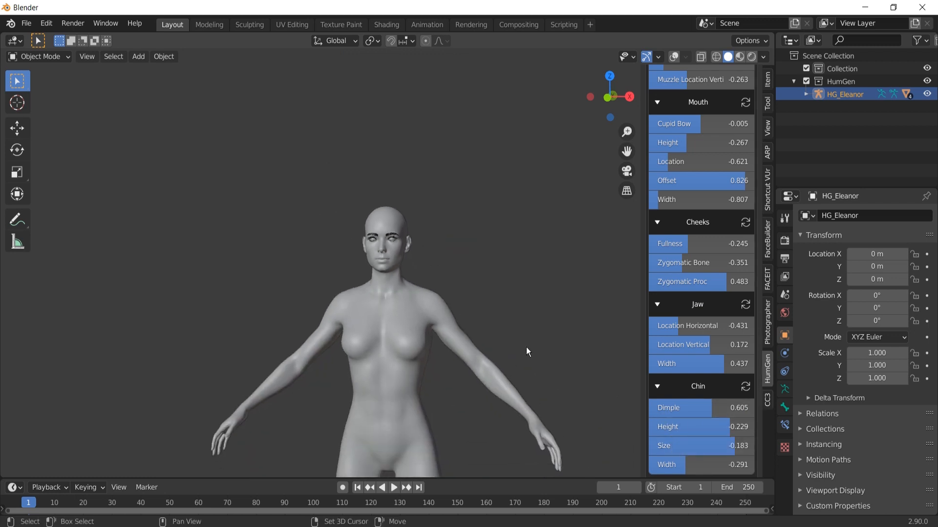
# Expand the Ethnicity settings of the face and show the head in material preview shading.
pyautogui.scroll(6, 487, 277)
pyautogui.scroll(-5, 699, 380)
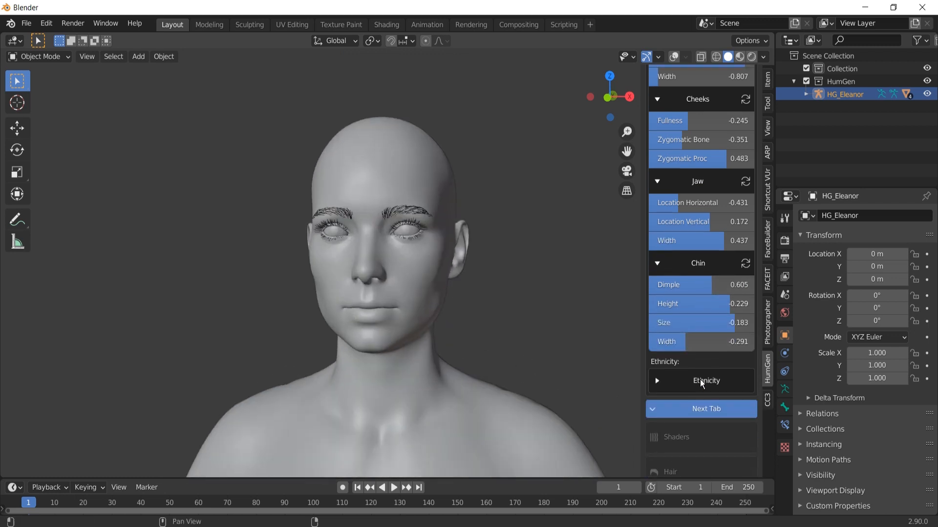
pyautogui.click(699, 379)
pyautogui.scroll(-2, 702, 359)
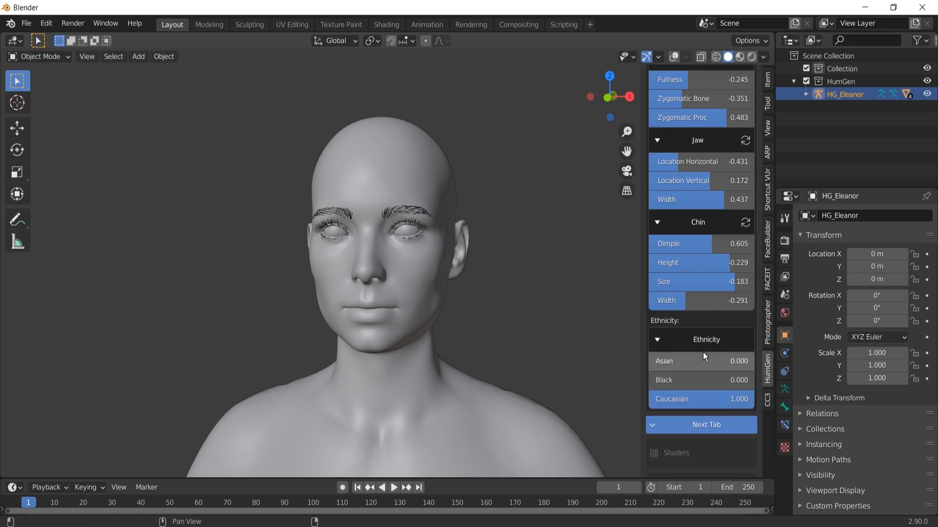
pyautogui.scroll(2, 508, 313)
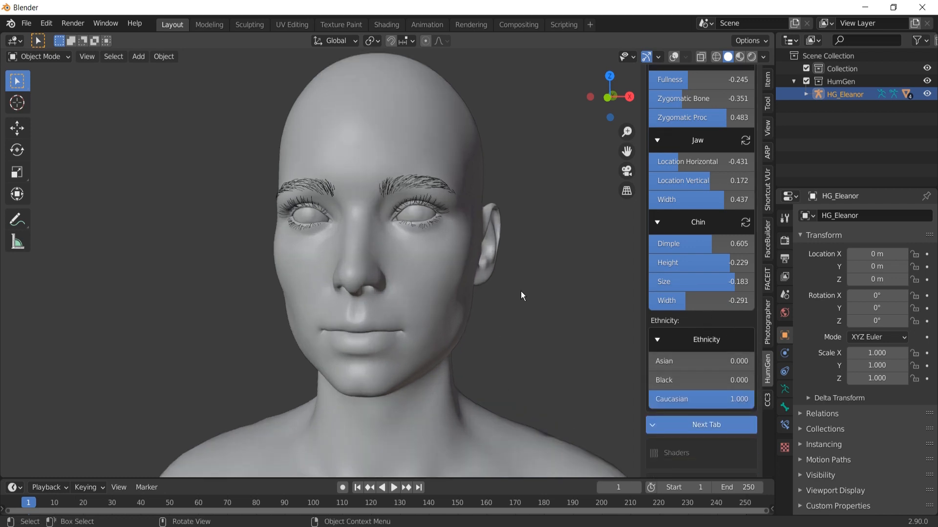
pyautogui.press('z')
pyautogui.click(520, 368)
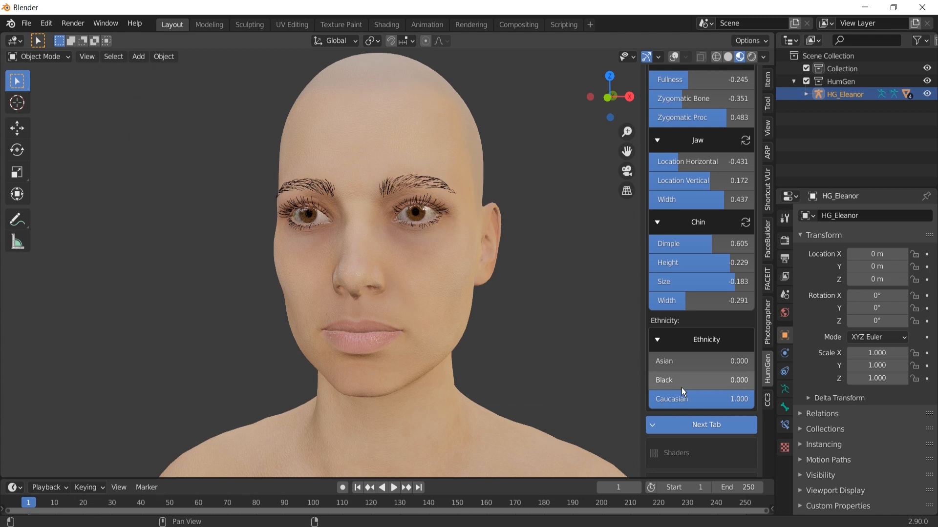
# Try an Asian ethnicity value of 1.000 with Caucasian at 0.000, checking the face in solid and material preview shading.
pyautogui.moveTo(692, 361); pyautogui.dragTo(749, 361)
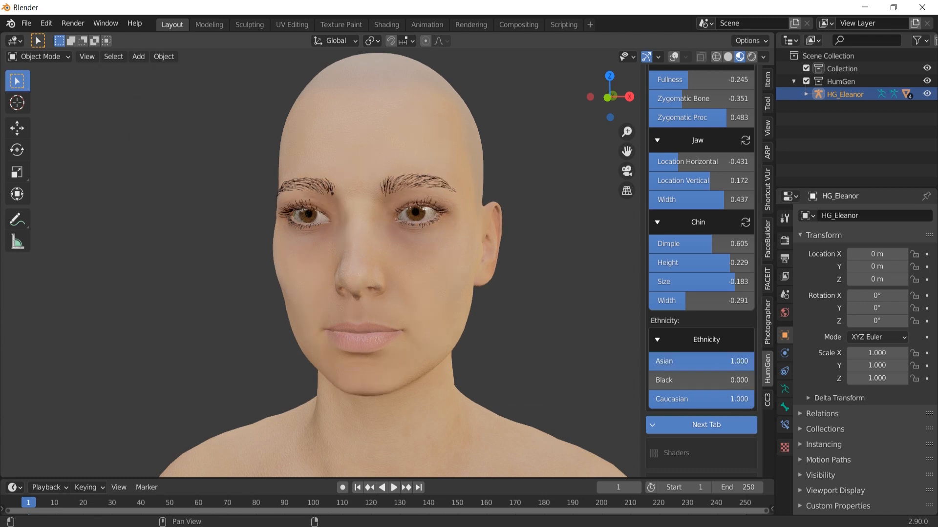
pyautogui.moveTo(479, 292)
pyautogui.mouseDown(button='middle')
pyautogui.moveTo(563, 286)
pyautogui.moveTo(442, 287)
pyautogui.mouseUp(button='middle')
pyautogui.press('z')
pyautogui.click(587, 325)
pyautogui.moveTo(506, 316); pyautogui.dragTo(520, 310, button='middle')
pyautogui.press('z')
pyautogui.click(510, 381)
pyautogui.moveTo(744, 406); pyautogui.dragTo(684, 407)
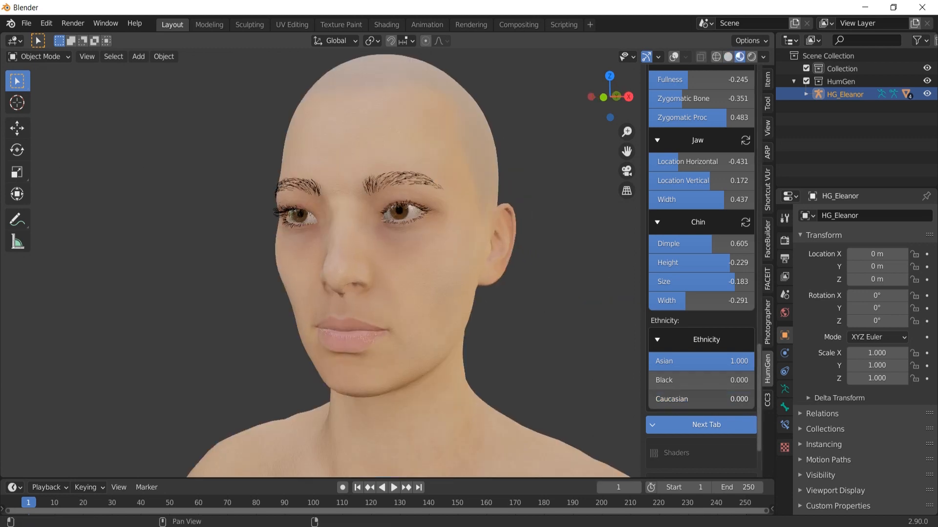
pyautogui.moveTo(520, 341); pyautogui.dragTo(543, 344, button='middle')
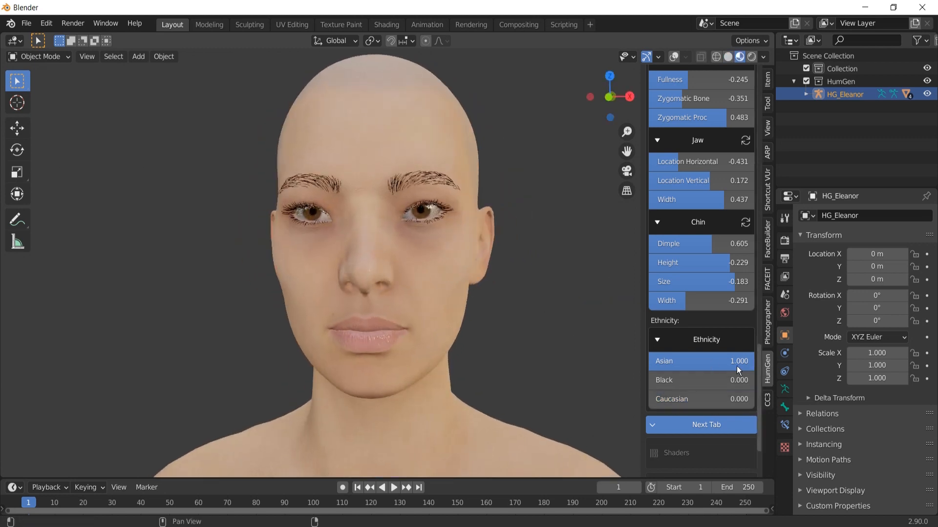
# Reset Asian to 0.000, try raising the Black ethnicity value, and restore Black to 0.000 and Caucasian to 1.000.
pyautogui.moveTo(736, 361); pyautogui.dragTo(654, 361)
pyautogui.moveTo(713, 380); pyautogui.dragTo(752, 379)
pyautogui.moveTo(403, 314); pyautogui.dragTo(644, 361, button='middle')
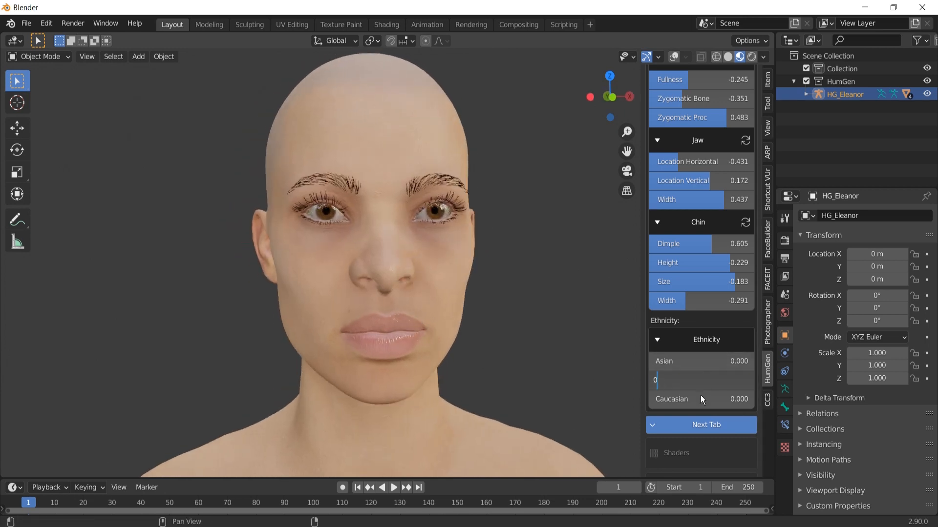
pyautogui.press('Return')
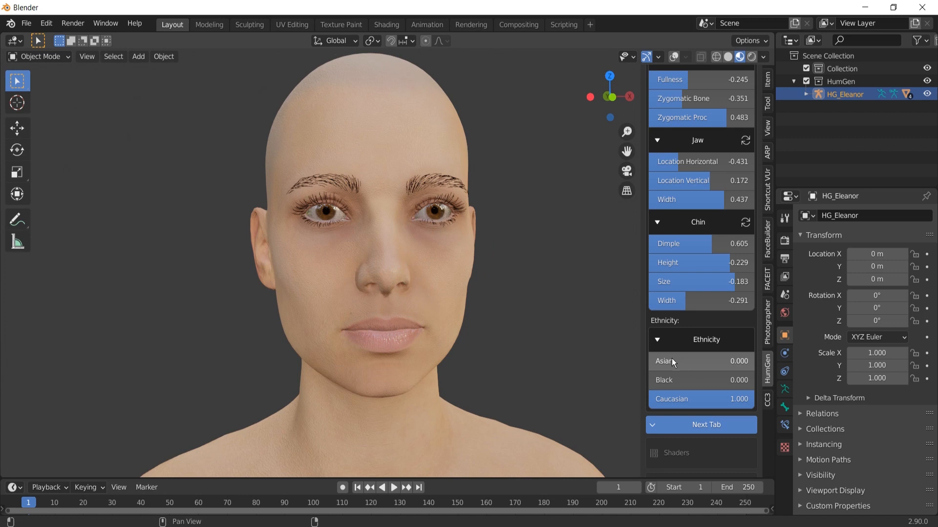
# Blend the face's ethnicity by setting Asian to 0.200.
pyautogui.moveTo(672, 361); pyautogui.dragTo(722, 362)
pyautogui.moveTo(446, 266); pyautogui.dragTo(410, 304, button='middle')
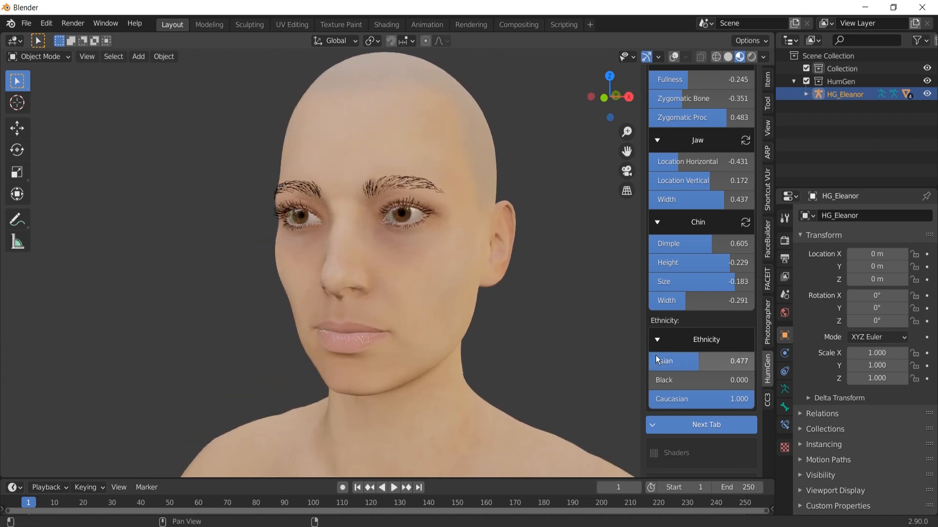
pyautogui.moveTo(696, 362)
pyautogui.mouseDown()
pyautogui.moveTo(678, 362)
pyautogui.moveTo(685, 362)
pyautogui.mouseUp()
pyautogui.moveTo(528, 310)
pyautogui.mouseDown(button='middle')
pyautogui.moveTo(563, 302)
pyautogui.moveTo(537, 308)
pyautogui.mouseUp(button='middle')
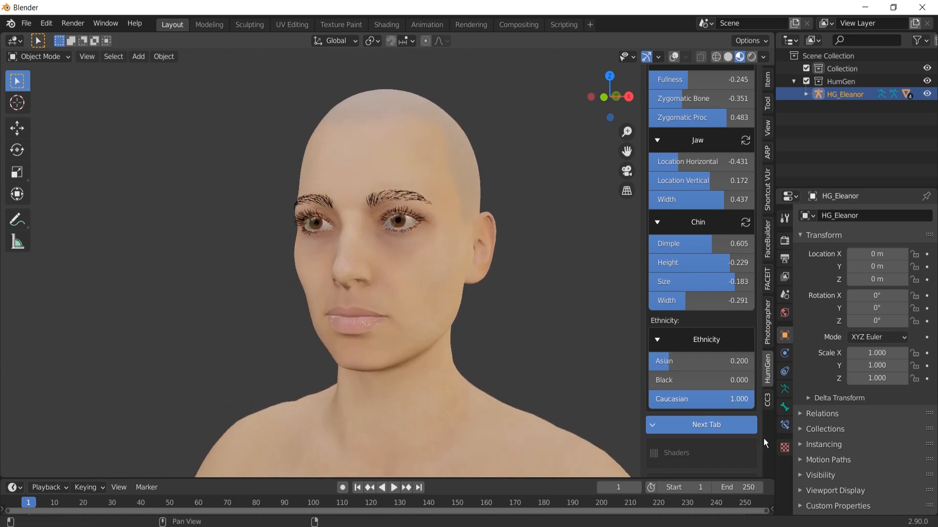
# Advance to the human's Shaders settings and keep the viewport in material preview shading.
pyautogui.click(735, 428)
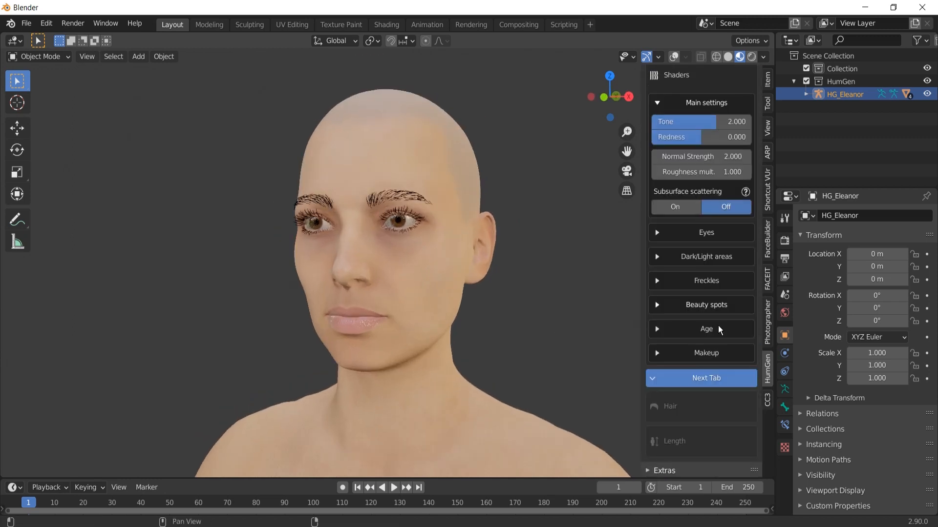
pyautogui.press('z')
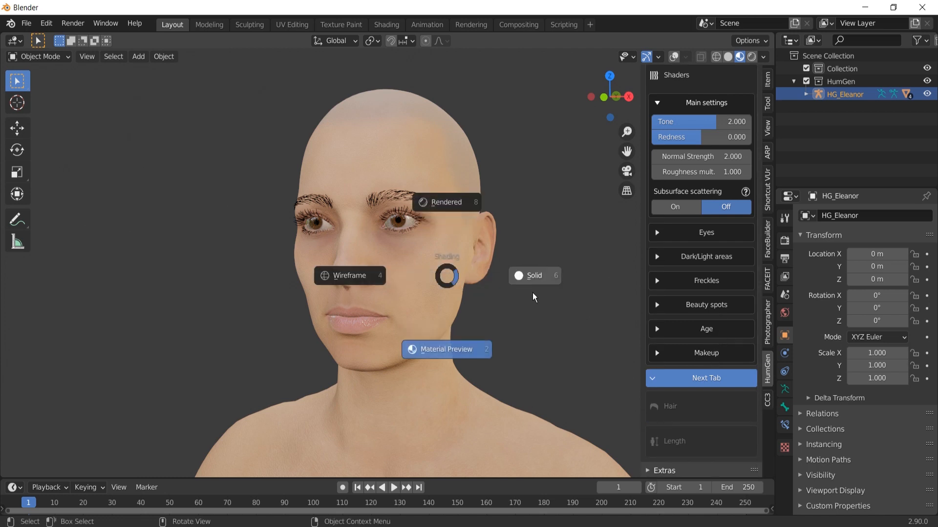
pyautogui.click(534, 297)
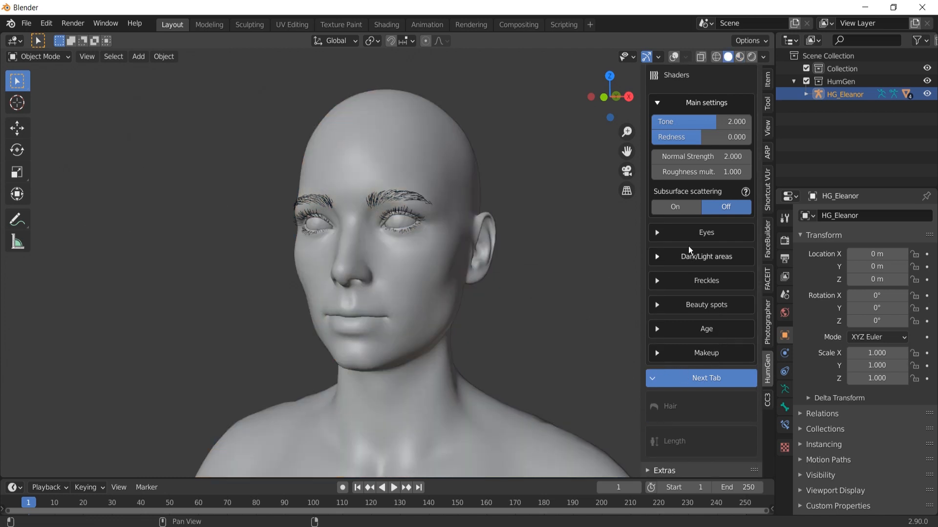
pyautogui.scroll(4, 684, 274)
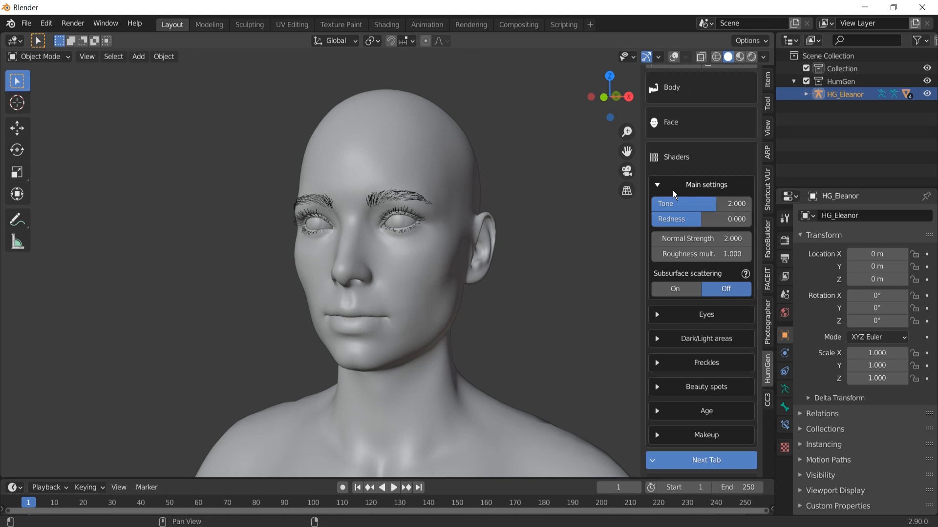
pyautogui.press('z')
pyautogui.click(397, 193)
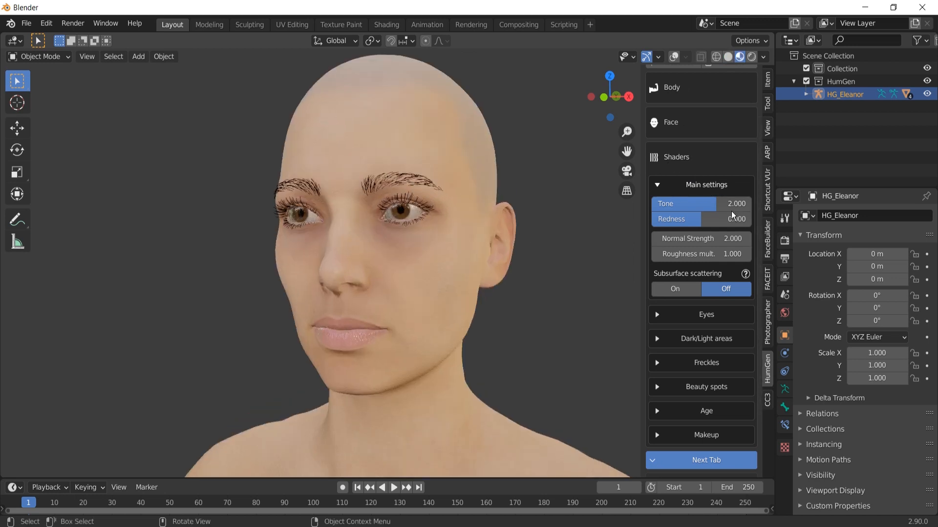
# Try a skin Tone of 0.705 and of -1.000, inspecting the head and body.
pyautogui.moveTo(717, 204); pyautogui.dragTo(674, 205)
pyautogui.scroll(-3, 551, 251)
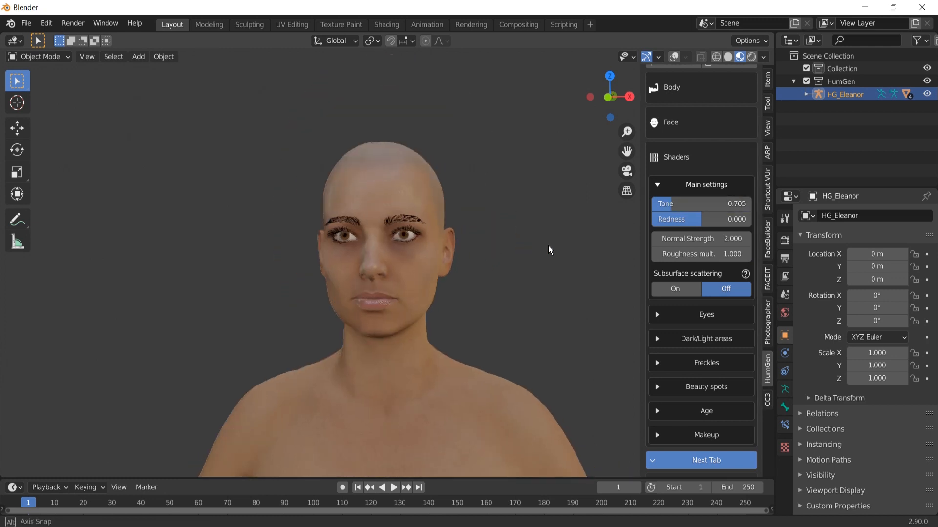
pyautogui.moveTo(550, 251); pyautogui.dragTo(611, 220, button='middle')
pyautogui.moveTo(678, 207); pyautogui.dragTo(634, 207)
pyautogui.scroll(3, 405, 295)
pyautogui.scroll(-2, 406, 295)
pyautogui.moveTo(406, 295); pyautogui.dragTo(436, 205, button='middle')
pyautogui.scroll(2, 435, 205)
pyautogui.scroll(-5, 435, 205)
pyautogui.scroll(3, 437, 264)
pyautogui.moveTo(426, 265); pyautogui.dragTo(591, 248, button='middle')
pyautogui.scroll(4, 496, 295)
pyautogui.moveTo(703, 205); pyautogui.dragTo(668, 208)
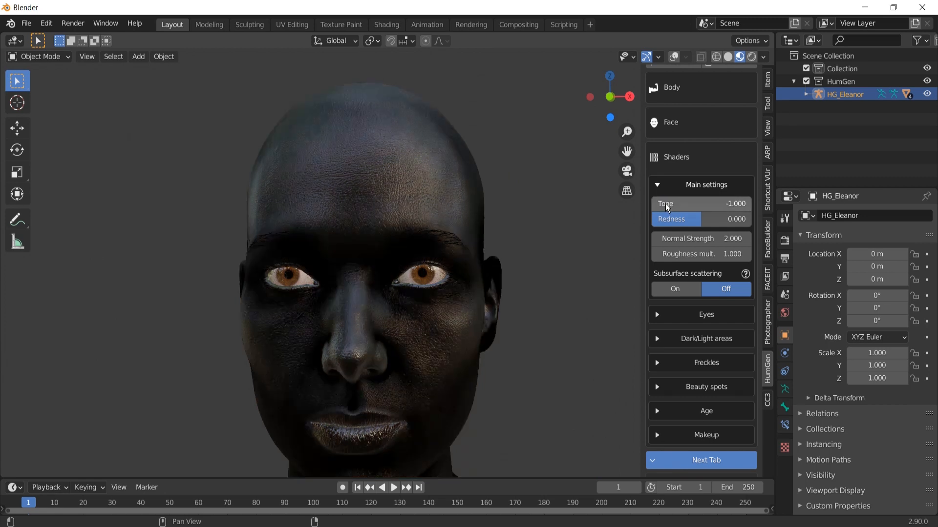
pyautogui.scroll(-2, 525, 296)
# Set the skin's Tone to 1.957 and Redness to -0.019.
pyautogui.moveTo(667, 205); pyautogui.dragTo(697, 219)
pyautogui.moveTo(594, 261); pyautogui.dragTo(481, 294, button='middle')
pyautogui.moveTo(699, 219); pyautogui.dragTo(702, 219)
pyautogui.moveTo(478, 282); pyautogui.dragTo(643, 244, button='middle')
# Try a skin Normal Strength of 10 and restore it to 2.
pyautogui.click(715, 239)
pyautogui.write('10')
pyautogui.press('Return')
pyautogui.scroll(3, 513, 279)
pyautogui.click(702, 240)
pyautogui.write('2')
pyautogui.press('Return')
# Try a skin roughness multiplier of -2.900 and restore it to 1.000.
pyautogui.moveTo(712, 253); pyautogui.dragTo(676, 254)
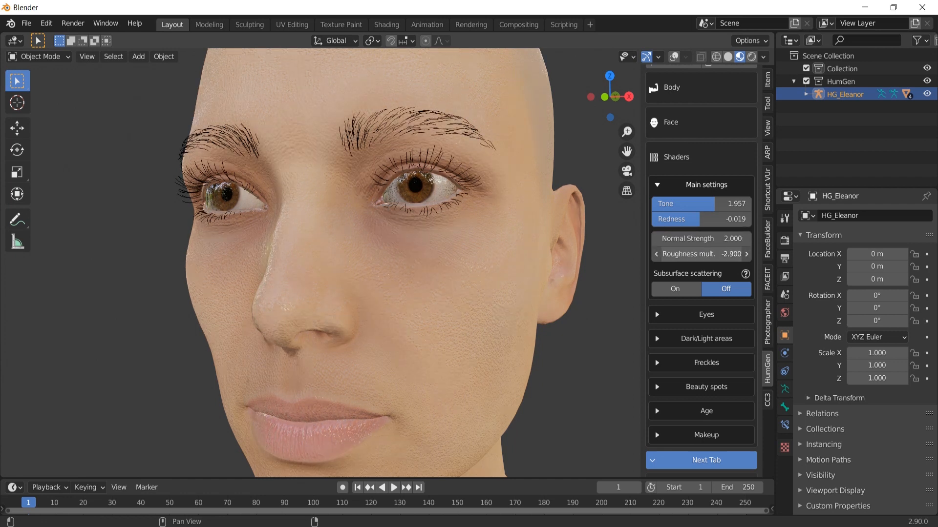
pyautogui.click(707, 254)
pyautogui.write('10')
pyautogui.press('Return')
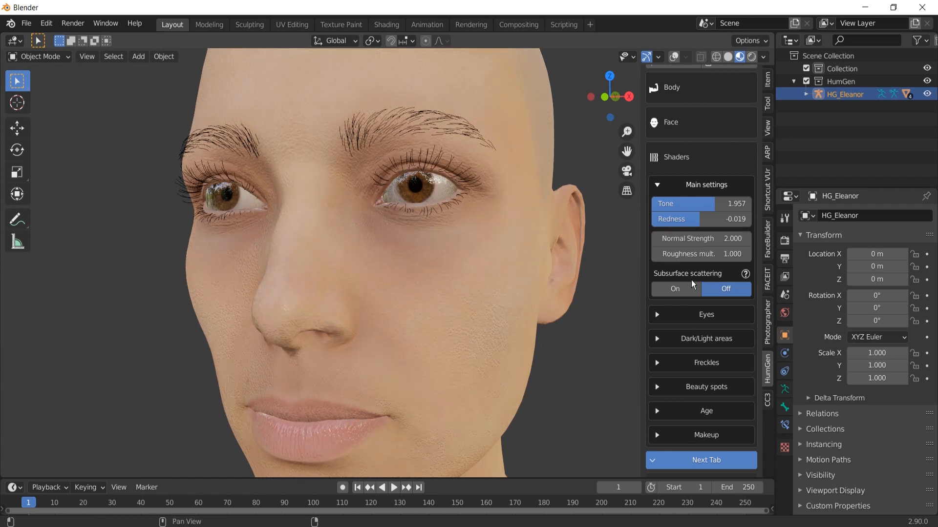
# Try the skin with subsurface scattering on and switch it back off.
pyautogui.moveTo(476, 271); pyautogui.dragTo(519, 263, button='middle')
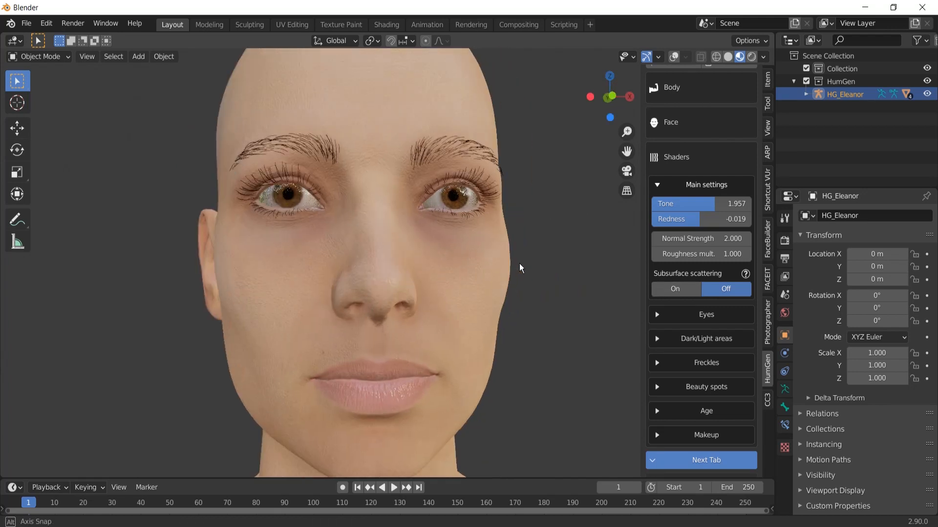
pyautogui.click(659, 288)
pyautogui.click(724, 293)
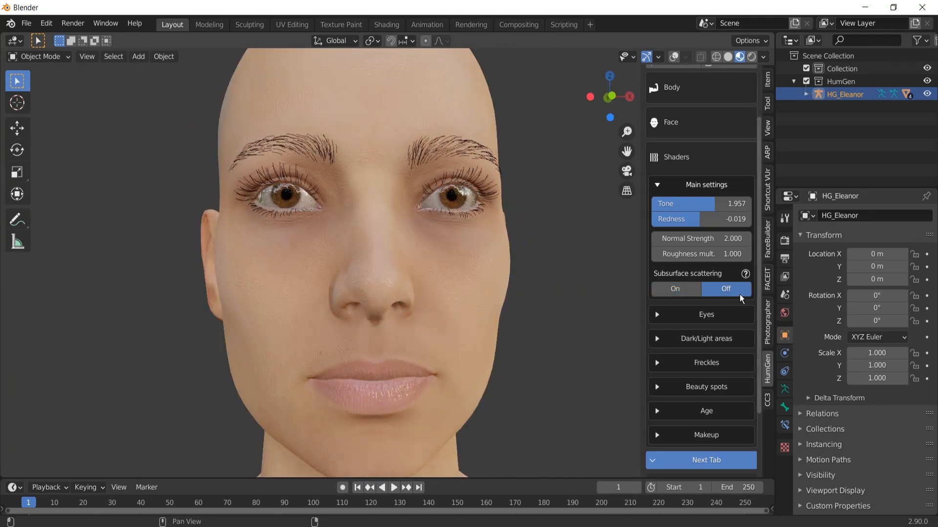
# Deselect the human, show the viewport overlays and add a point light to the scene.
pyautogui.scroll(-12, 464, 259)
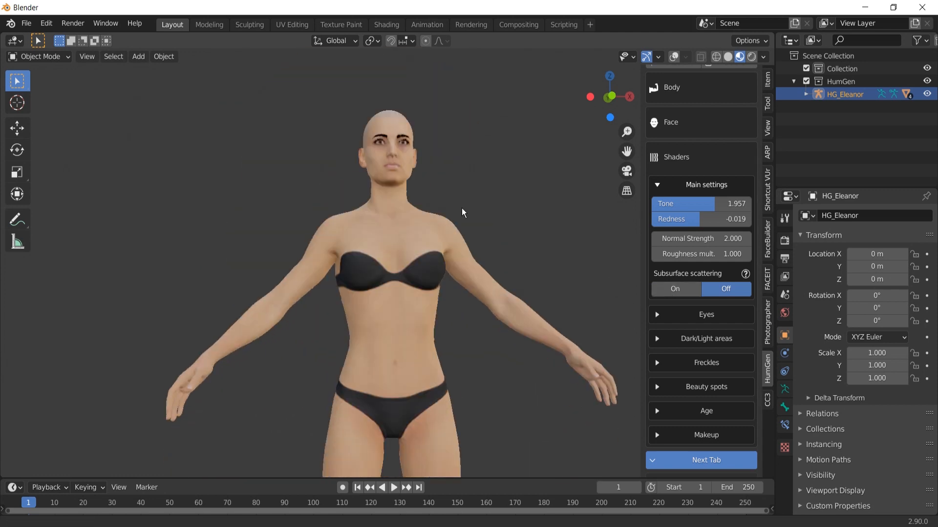
pyautogui.click(587, 140)
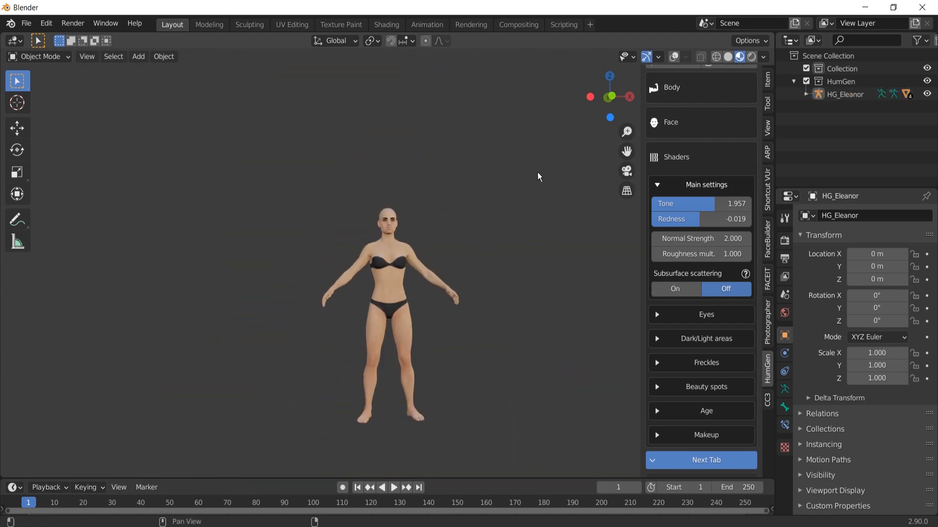
pyautogui.click(677, 57)
pyautogui.hotkey('shift', 'a')
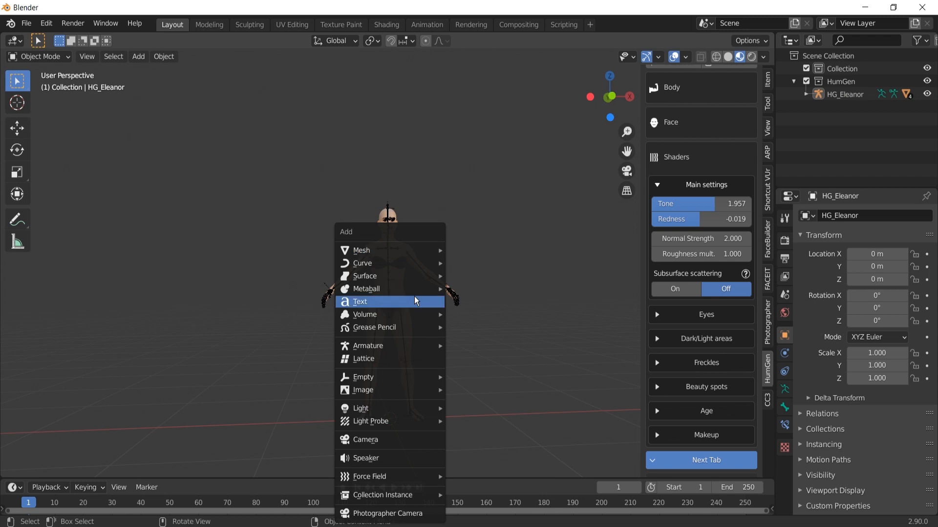
pyautogui.moveTo(382, 276)
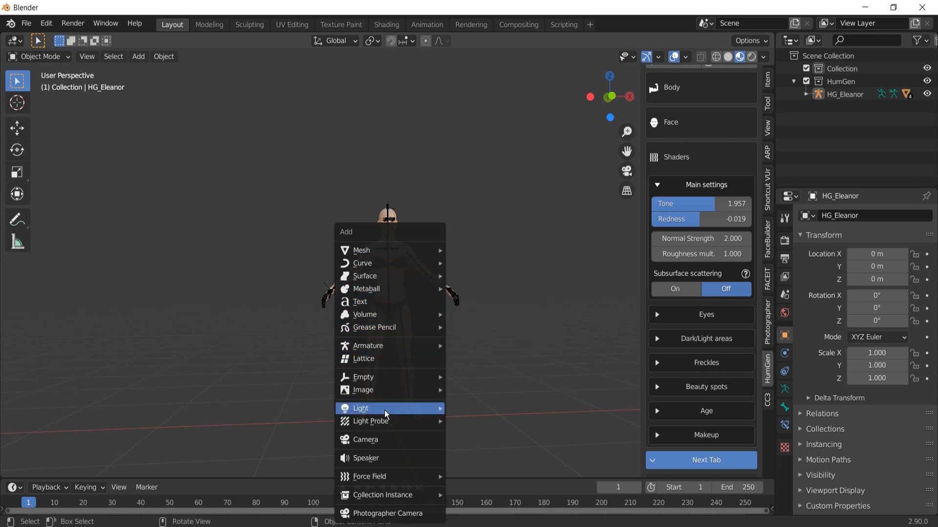
pyautogui.moveTo(385, 410)
pyautogui.click(502, 308)
pyautogui.moveTo(465, 379); pyautogui.dragTo(433, 413, button='middle')
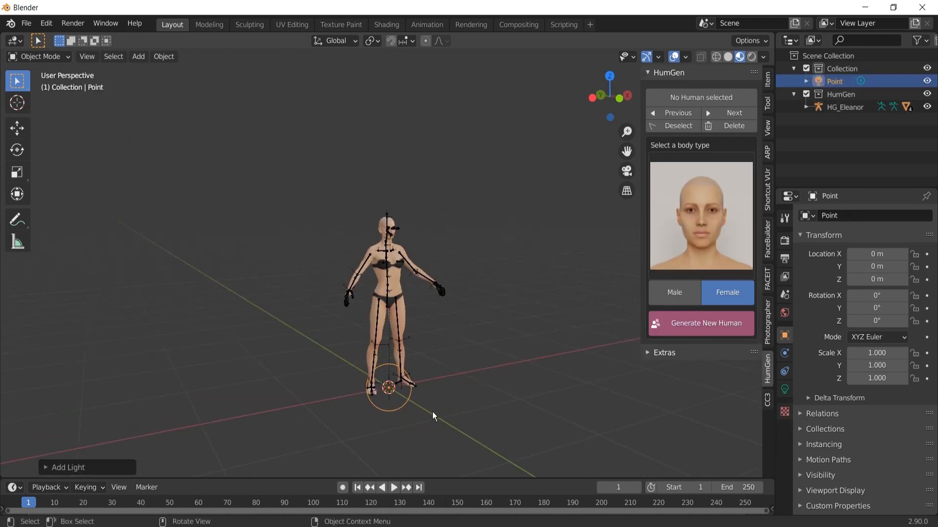
# Move the point light beside the human's head, to about X 0.84 m, Y -0.24 m, Z 1.78 m.
pyautogui.press('g')
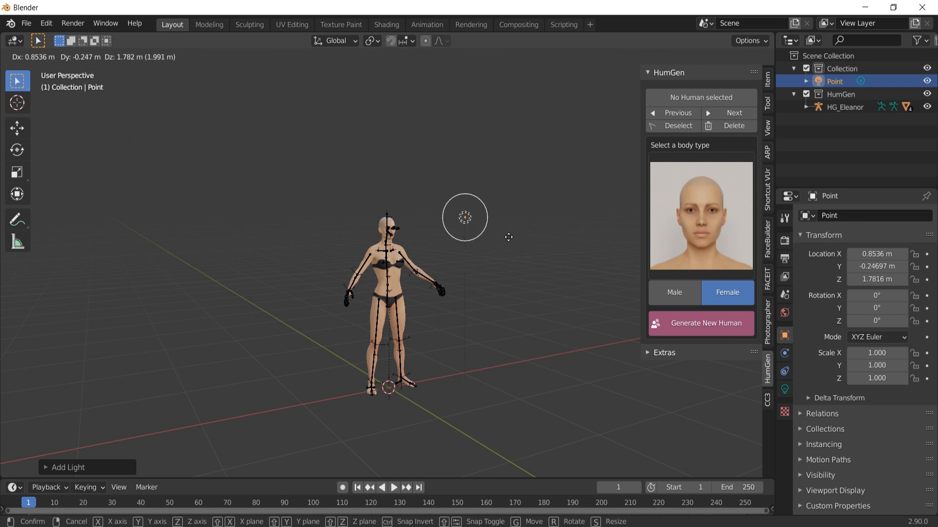
pyautogui.click(508, 234)
pyautogui.scroll(4, 515, 247)
pyautogui.scroll(-3, 477, 261)
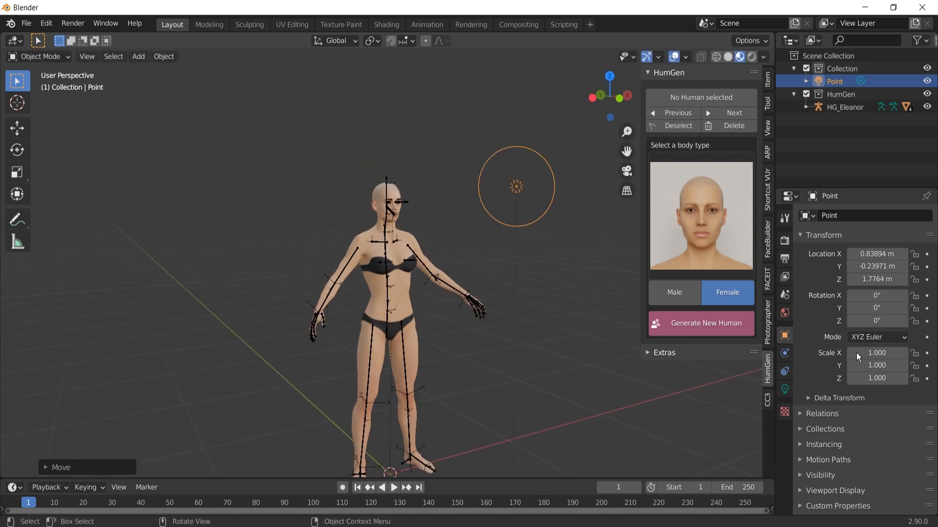
# Set the world background colour to black.
pyautogui.click(785, 313)
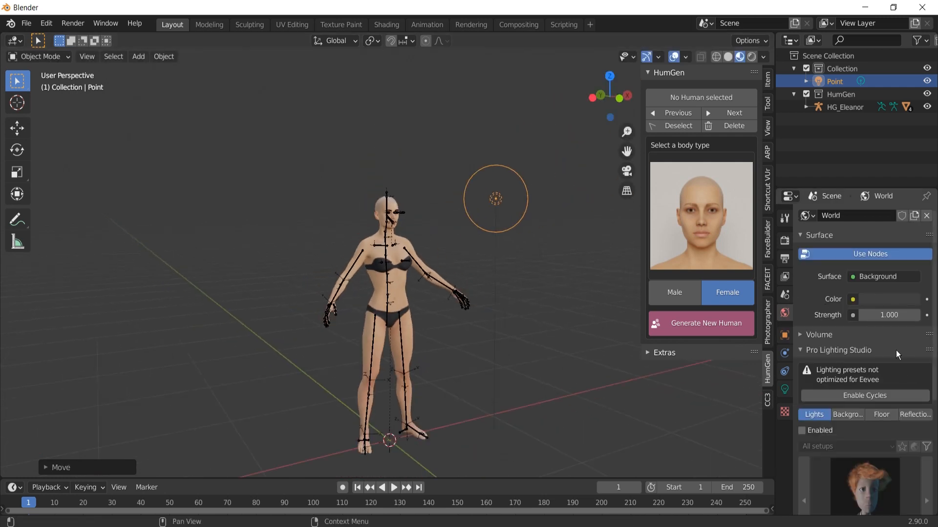
pyautogui.click(899, 299)
pyautogui.moveTo(911, 190); pyautogui.dragTo(911, 210)
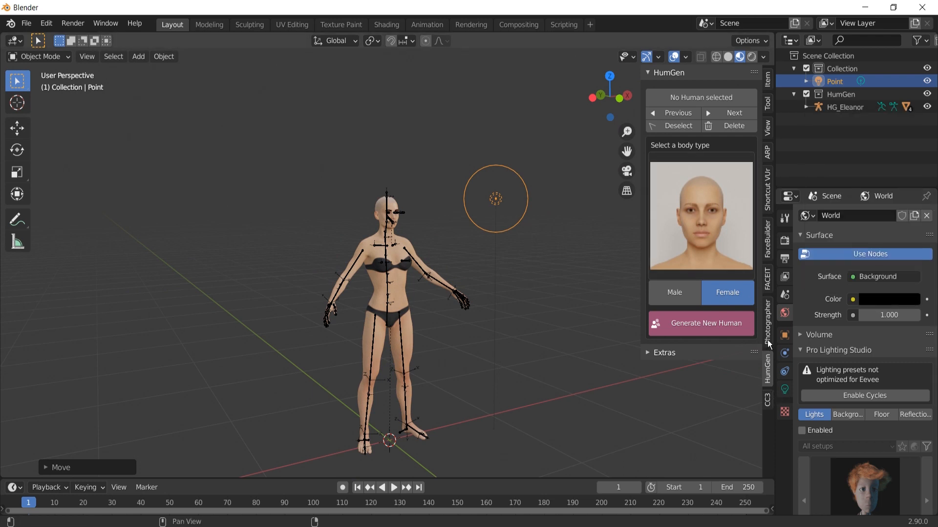
pyautogui.click(784, 219)
# Raise the point light about 0.3 m above the level of the human's head.
pyautogui.moveTo(475, 250); pyautogui.dragTo(427, 280, button='middle')
pyautogui.scroll(-3, 494, 254)
pyautogui.scroll(4, 429, 258)
pyautogui.scroll(1, 437, 283)
pyautogui.press('g')
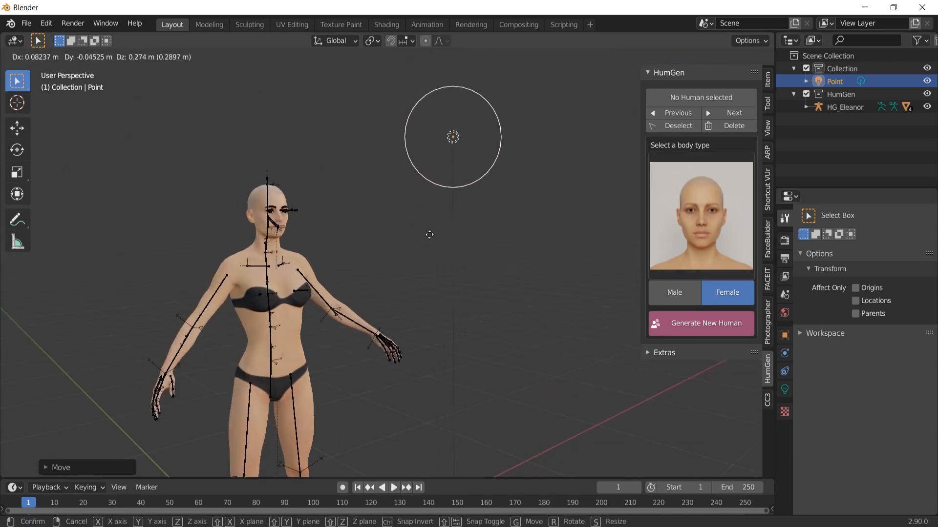
pyautogui.click(428, 239)
# Set the point light's power to 500 W and switch the viewport to rendered shading.
pyautogui.click(784, 389)
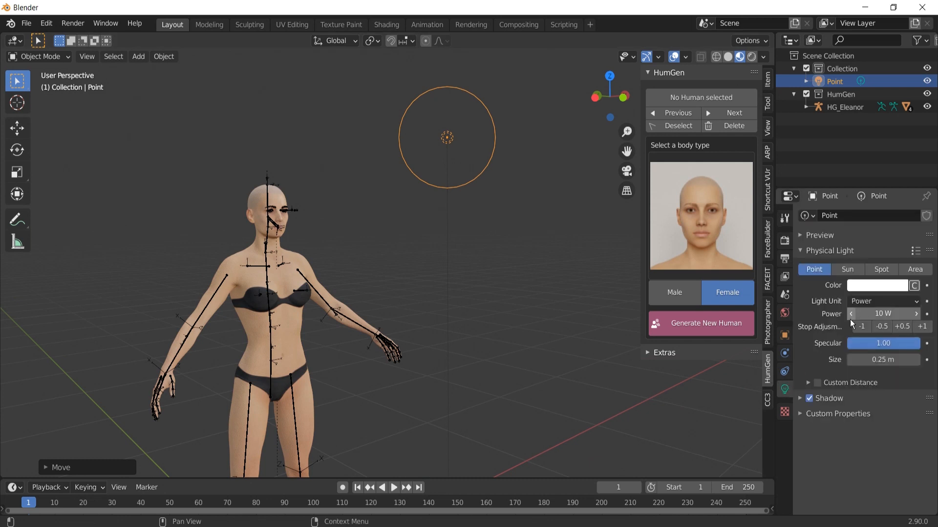
pyautogui.click(883, 314)
pyautogui.write('500')
pyautogui.press('Return')
pyautogui.press('z')
pyautogui.click(371, 222)
# Move the point light farther out and higher, away from the human's side.
pyautogui.moveTo(402, 272); pyautogui.dragTo(341, 265, button='middle')
pyautogui.press('g')
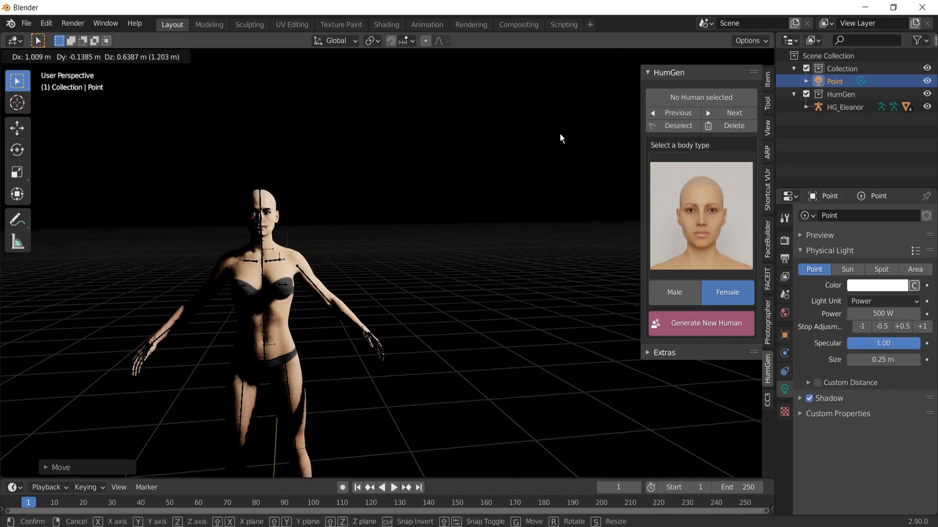
pyautogui.click(559, 132)
pyautogui.scroll(-5, 448, 225)
pyautogui.press('g')
pyautogui.click(521, 212)
# Duplicate the point light along the X axis to the opposite side of the human.
pyautogui.moveTo(530, 241); pyautogui.dragTo(529, 268, button='middle')
pyautogui.hotkey('shift', 'd')
pyautogui.press('x')
pyautogui.click(435, 300)
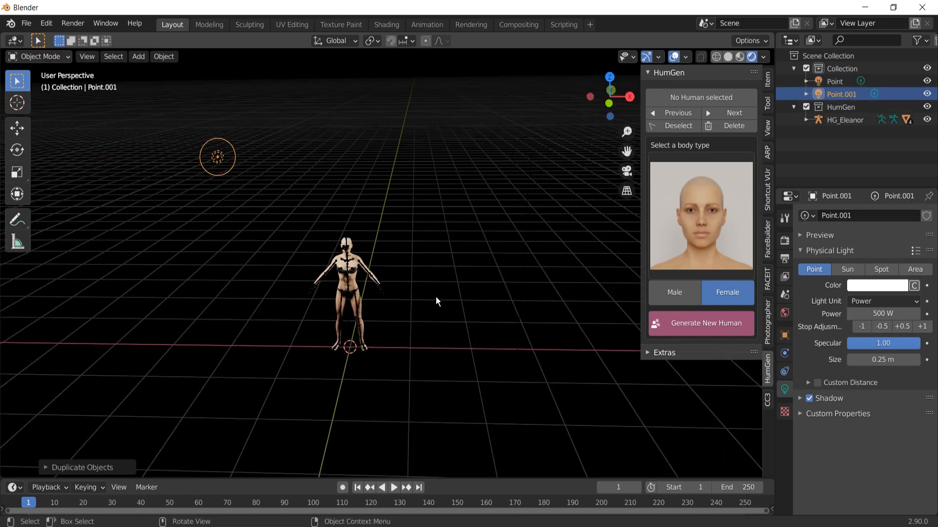
# Reposition the duplicated point light beside the human.
pyautogui.moveTo(435, 299); pyautogui.dragTo(402, 291, button='middle')
pyautogui.press('g')
pyautogui.click(410, 195)
# Hide the viewport overlays and examine the lighting on the human's face from the side and front.
pyautogui.scroll(8, 410, 195)
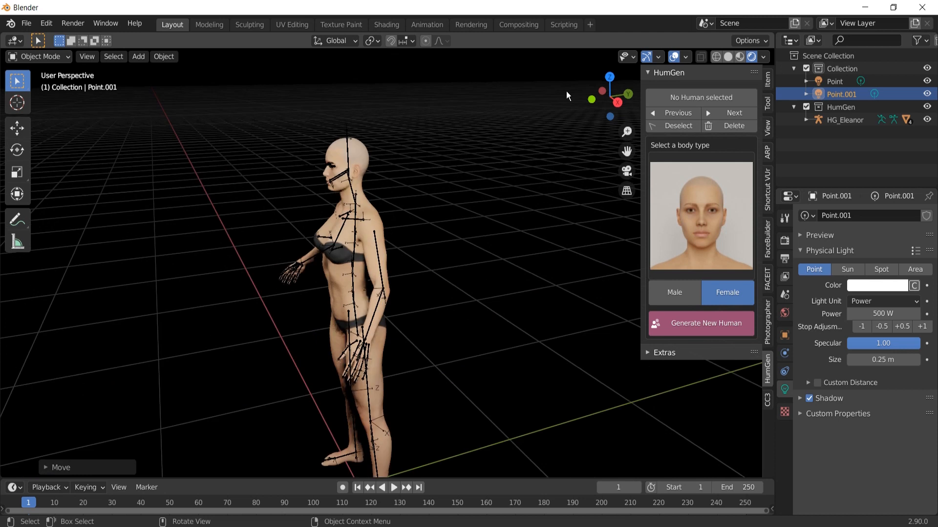
pyautogui.click(673, 56)
pyautogui.moveTo(425, 166); pyautogui.dragTo(569, 146, button='middle')
pyautogui.keyDown('shift'); pyautogui.moveTo(361, 135); pyautogui.dragTo(659, 234, button='middle'); pyautogui.keyUp('shift')
pyautogui.moveTo(490, 250); pyautogui.dragTo(493, 250, button='middle')
pyautogui.press('KP_1')
pyautogui.scroll(6, 533, 255)
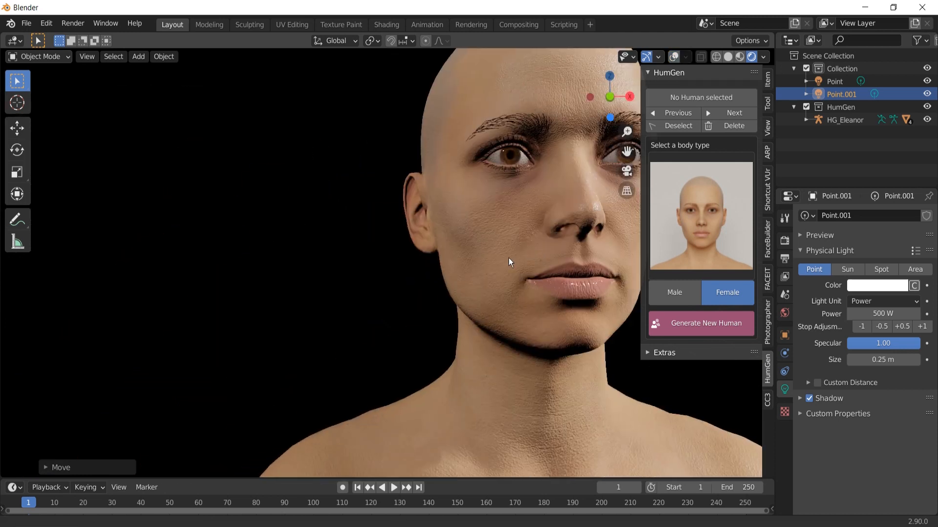
pyautogui.scroll(3, 444, 272)
pyautogui.scroll(-3, 441, 268)
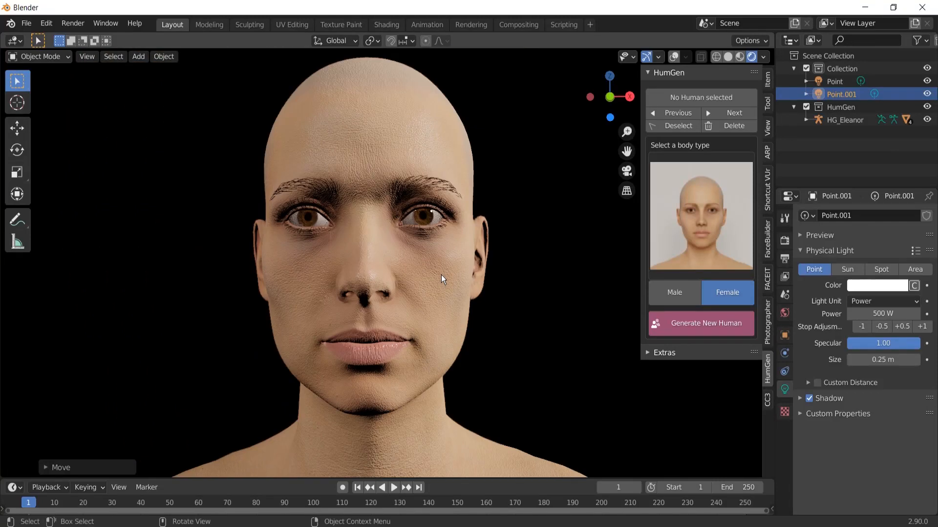
pyautogui.scroll(-5, 441, 267)
# Return the viewport to solid shading with overlays shown and move the duplicated point light to a new position around the human.
pyautogui.press('z')
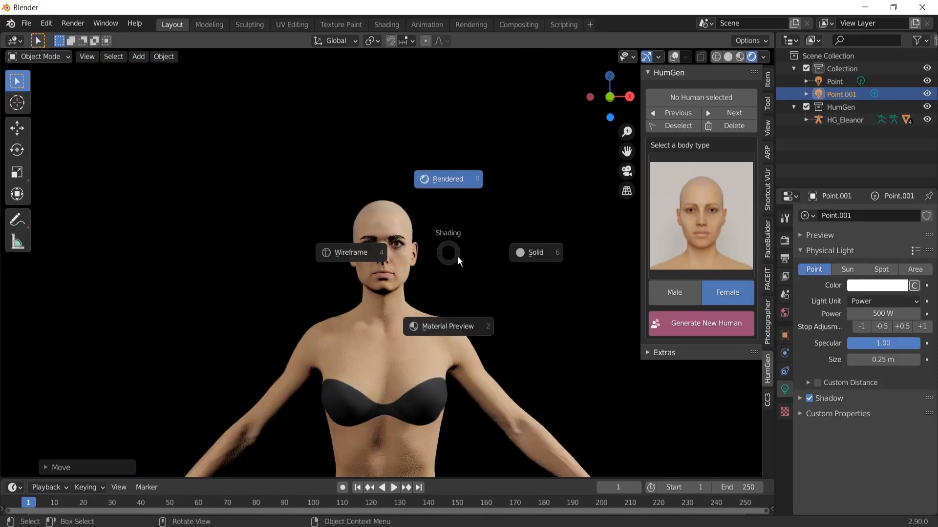
pyautogui.moveTo(467, 238); pyautogui.dragTo(413, 253, button='middle')
pyautogui.press('z')
pyautogui.click(469, 261)
pyautogui.scroll(-5, 469, 261)
pyautogui.moveTo(367, 283); pyautogui.dragTo(305, 299, button='middle')
pyautogui.scroll(-4, 312, 293)
pyautogui.click(673, 58)
pyautogui.keyDown('shift'); pyautogui.moveTo(346, 182); pyautogui.dragTo(380, 232, button='middle'); pyautogui.keyUp('shift')
pyautogui.scroll(-4, 349, 166)
pyautogui.moveTo(345, 112); pyautogui.dragTo(263, 190)
pyautogui.press('g')
pyautogui.click(415, 210)
pyautogui.moveTo(415, 210); pyautogui.dragTo(527, 188, button='middle')
# Tint the duplicated point light pale blue and adjust its position relative to the human.
pyautogui.click(877, 285)
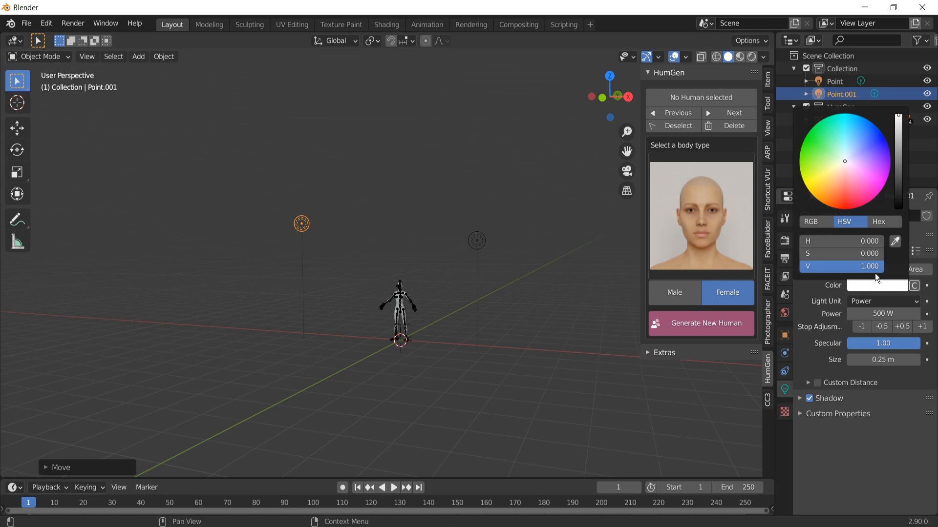
pyautogui.click(856, 155)
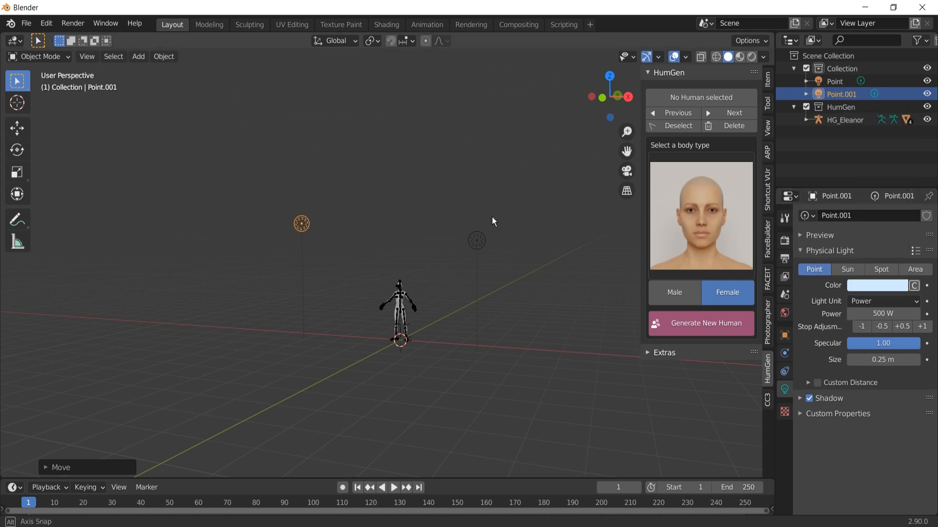
pyautogui.moveTo(494, 220); pyautogui.dragTo(424, 236, button='middle')
pyautogui.press('g')
pyautogui.click(452, 257)
pyautogui.moveTo(389, 267); pyautogui.dragTo(471, 292, button='middle')
pyautogui.press('g')
pyautogui.click(394, 279)
pyautogui.click(421, 246)
# Show the human's upper body in rendered shading without overlays and select the human.
pyautogui.press('z')
pyautogui.click(420, 176)
pyautogui.scroll(7, 479, 274)
pyautogui.moveTo(479, 274); pyautogui.dragTo(244, 186, button='middle')
pyautogui.scroll(3, 502, 392)
pyautogui.scroll(-3, 503, 396)
pyautogui.keyDown('shift'); pyautogui.moveTo(503, 395); pyautogui.dragTo(454, 279, button='middle'); pyautogui.keyUp('shift')
pyautogui.scroll(4, 464, 293)
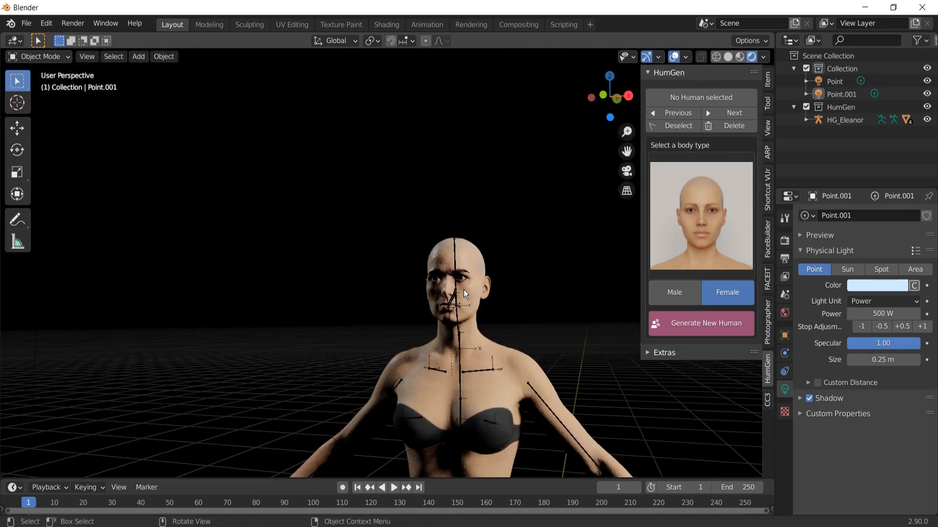
pyautogui.click(674, 57)
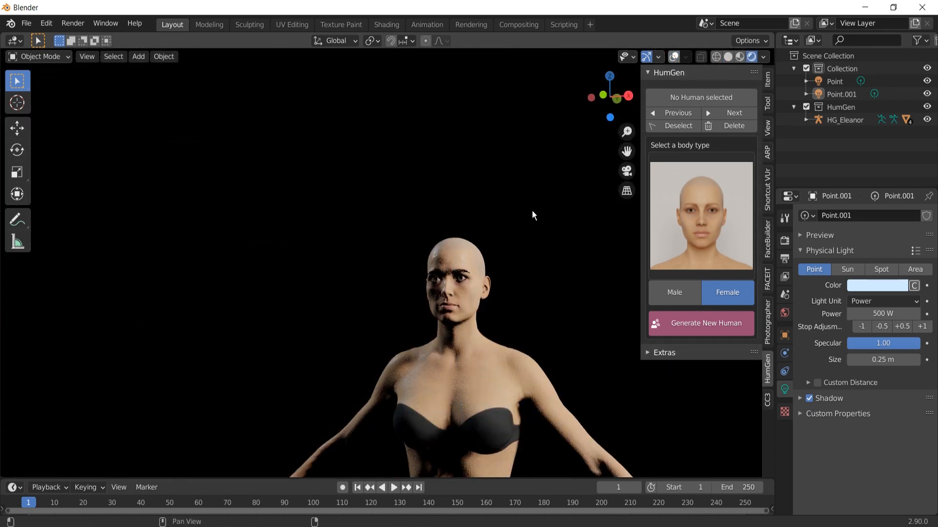
pyautogui.click(464, 279)
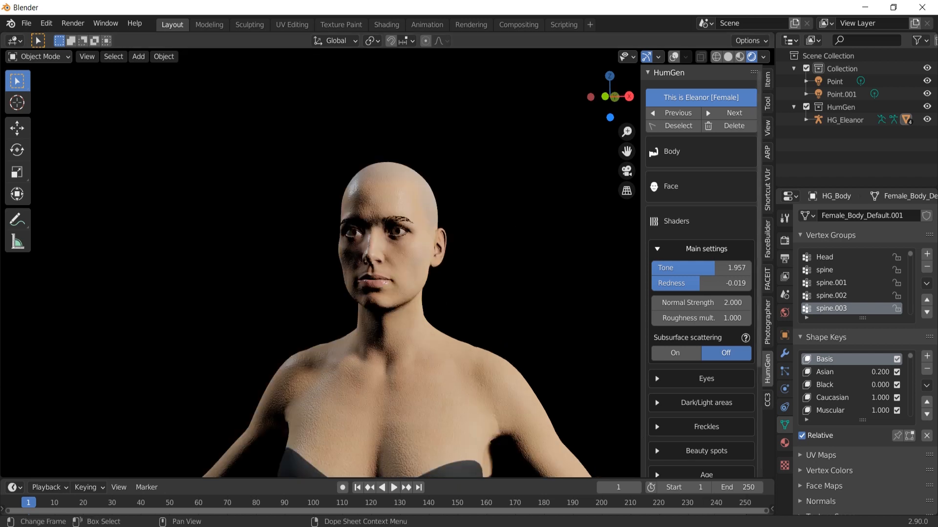
# Compare the skin of the face in material preview and rendered shading.
pyautogui.scroll(5, 464, 310)
pyautogui.moveTo(449, 228)
pyautogui.mouseDown(button='middle')
pyautogui.moveTo(496, 235)
pyautogui.moveTo(437, 234)
pyautogui.moveTo(468, 240)
pyautogui.moveTo(445, 227)
pyautogui.mouseUp(button='middle')
pyautogui.scroll(-4, 438, 234)
pyautogui.press('z')
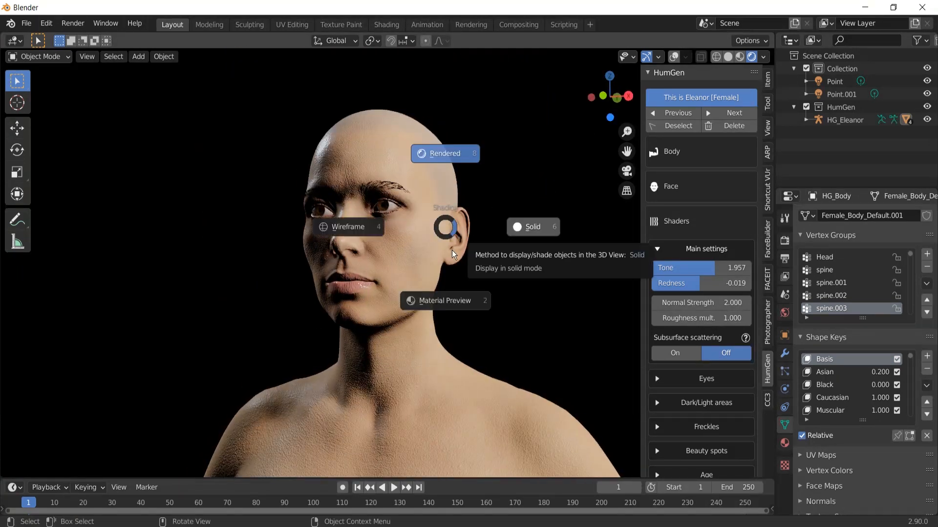
pyautogui.click(438, 301)
pyautogui.moveTo(437, 303)
pyautogui.mouseDown(button='middle')
pyautogui.moveTo(456, 278)
pyautogui.moveTo(452, 299)
pyautogui.mouseUp(button='middle')
pyautogui.scroll(3, 452, 299)
pyautogui.press('z')
pyautogui.click(601, 338)
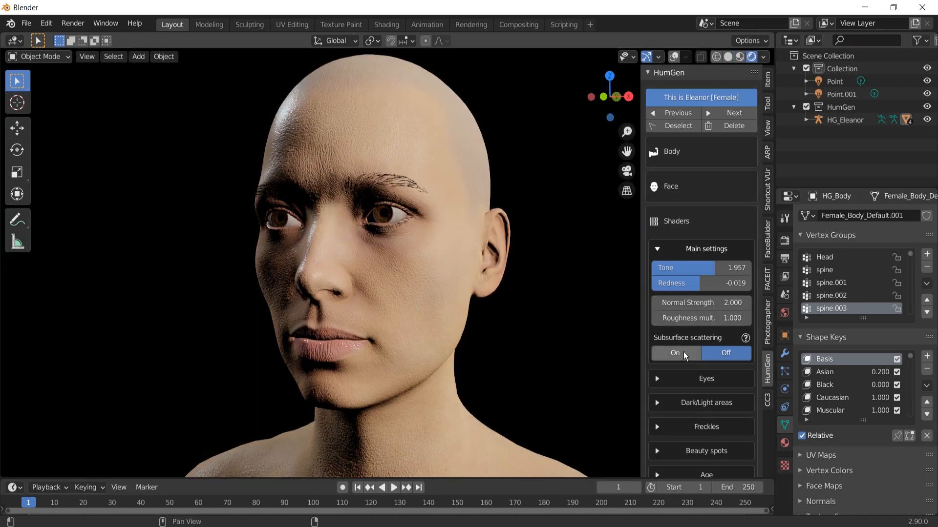
# Turn on subsurface scattering for the skin, switching it off and on to compare the effect on the face.
pyautogui.click(685, 355)
pyautogui.scroll(2, 477, 299)
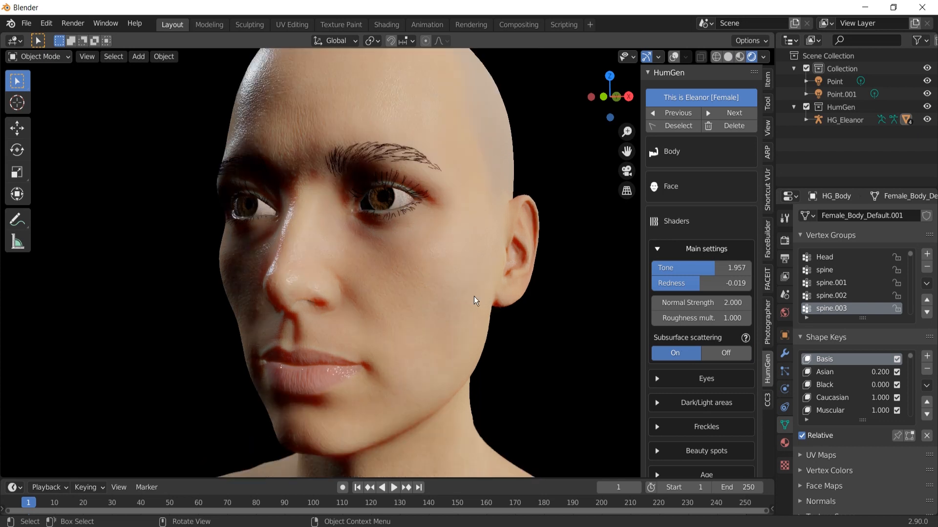
pyautogui.click(713, 356)
pyautogui.click(685, 354)
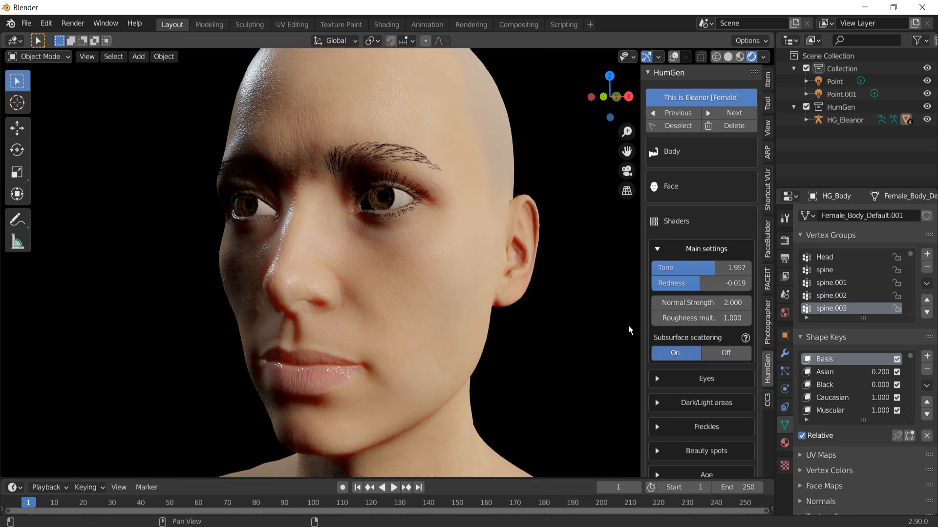
pyautogui.scroll(-3, 450, 265)
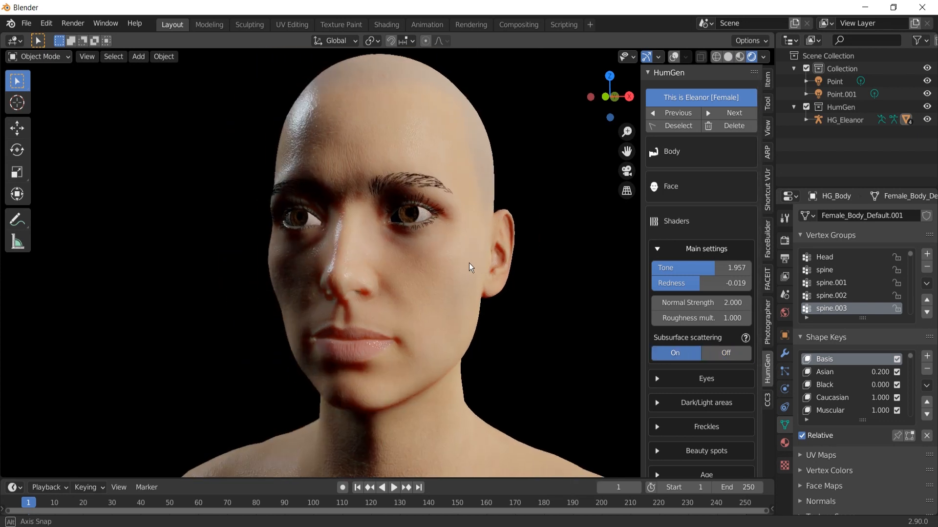
pyautogui.click(720, 353)
pyautogui.click(686, 355)
# Switch to material preview and change the eyes' pupil color to a muted blue with hue 0.608 and saturation 0.433.
pyautogui.press('z')
pyautogui.click(487, 317)
pyautogui.click(704, 380)
pyautogui.scroll(-2, 704, 380)
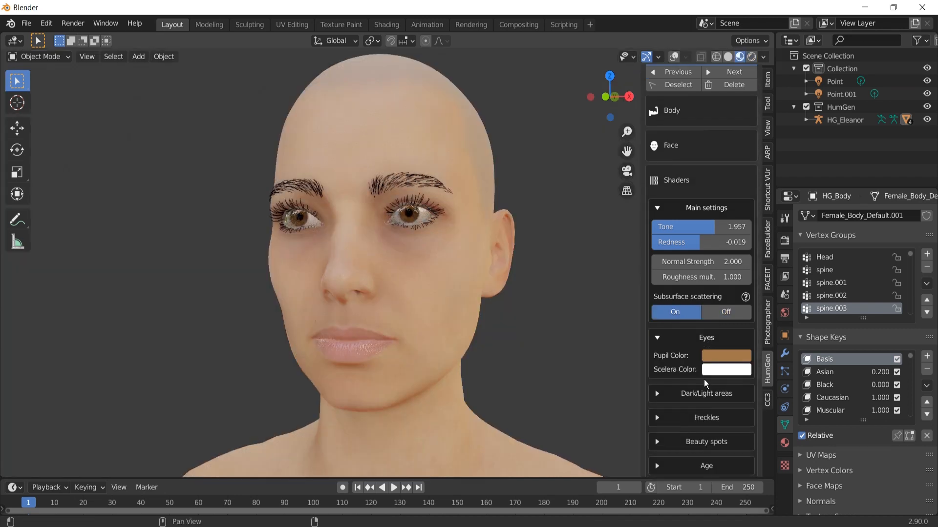
pyautogui.scroll(5, 522, 230)
pyautogui.keyDown('shift'); pyautogui.moveTo(511, 259); pyautogui.dragTo(508, 281, button='middle'); pyautogui.keyUp('shift')
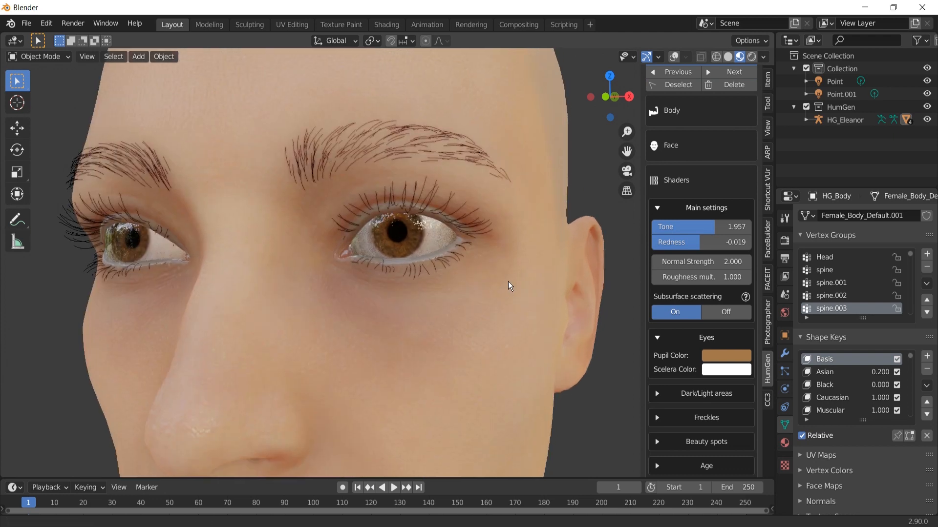
pyautogui.scroll(4, 507, 281)
pyautogui.scroll(-2, 498, 270)
pyautogui.click(737, 355)
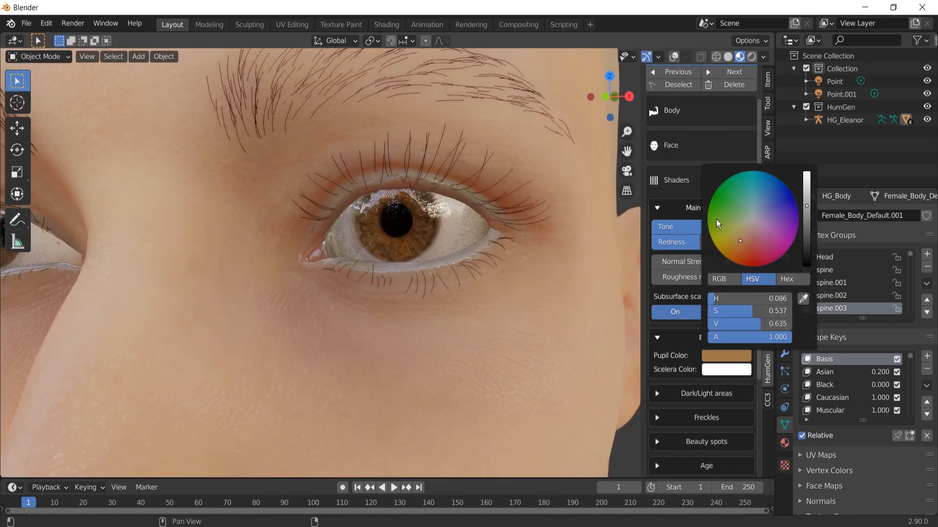
pyautogui.moveTo(758, 215); pyautogui.dragTo(765, 203)
# Brighten the pupil color to a lighter blue and adjust the sclera color, ending near white.
pyautogui.scroll(-6, 496, 305)
pyautogui.moveTo(508, 294); pyautogui.dragTo(498, 300, button='middle')
pyautogui.click(724, 360)
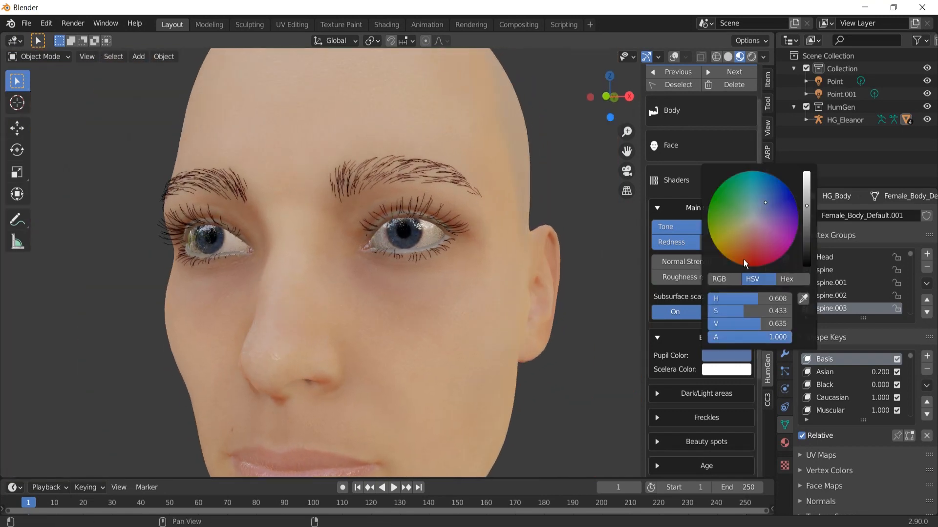
pyautogui.moveTo(807, 205); pyautogui.dragTo(807, 193)
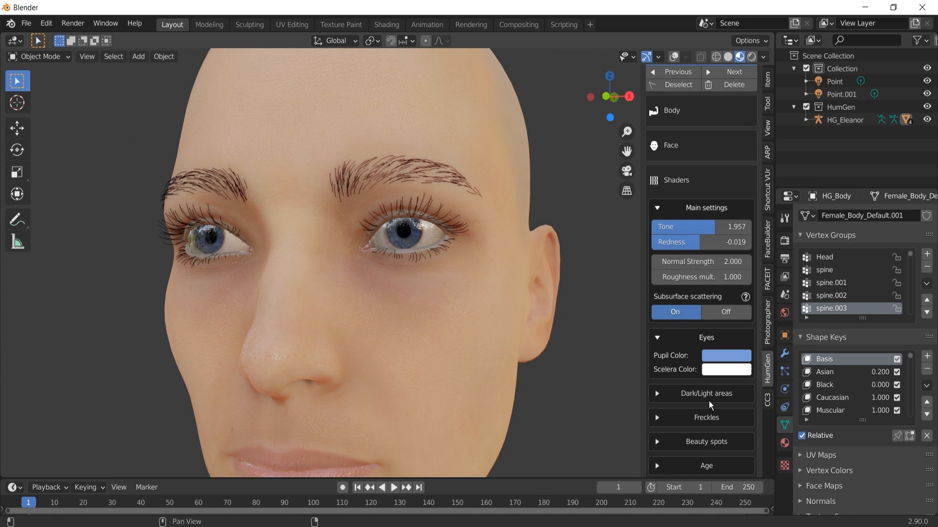
pyautogui.click(721, 373)
pyautogui.moveTo(787, 232); pyautogui.dragTo(757, 233)
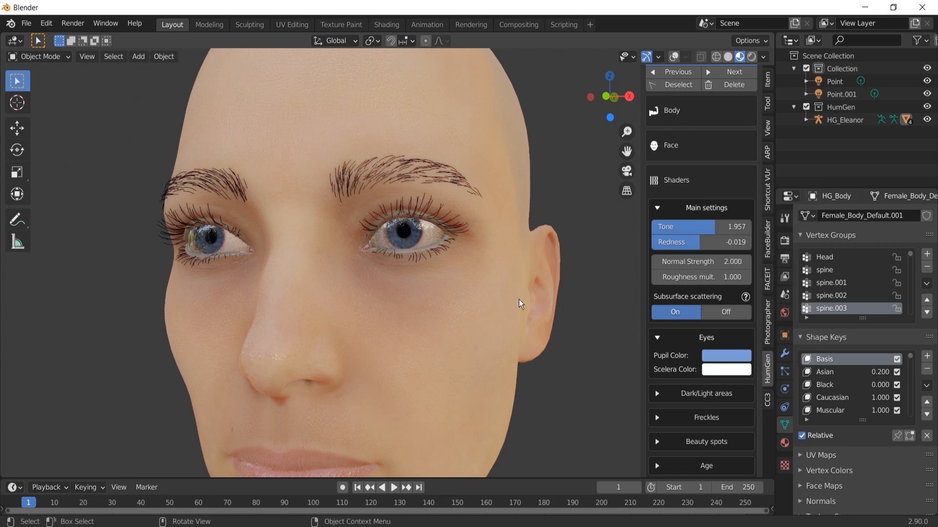
# Set the skin's dark areas to 0.702 and light areas to 0.282.
pyautogui.scroll(-2, 676, 376)
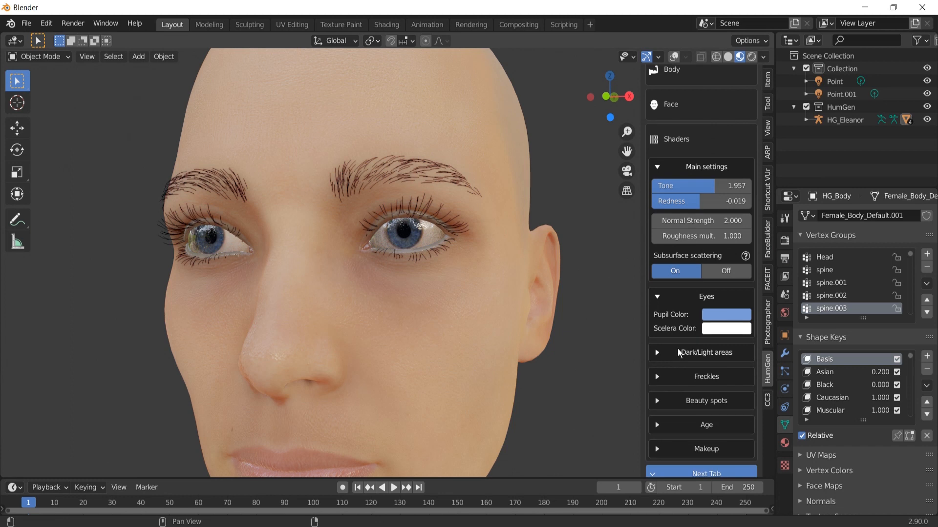
pyautogui.click(695, 353)
pyautogui.scroll(-1, 696, 358)
pyautogui.moveTo(371, 312); pyautogui.dragTo(620, 324, button='middle')
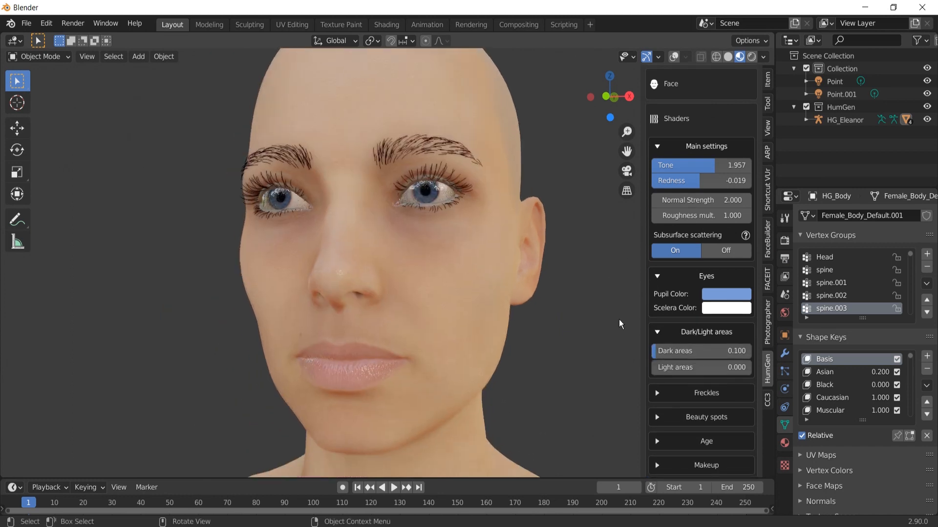
pyautogui.moveTo(663, 352)
pyautogui.mouseDown()
pyautogui.moveTo(749, 352)
pyautogui.moveTo(676, 351)
pyautogui.moveTo(703, 367)
pyautogui.moveTo(652, 367)
pyautogui.mouseUp()
# Raise the skin's freckles to 0.500 and check them close up on the face.
pyautogui.scroll(-1, 688, 386)
pyautogui.click(689, 374)
pyautogui.scroll(-2, 698, 376)
pyautogui.moveTo(703, 350); pyautogui.dragTo(751, 351)
pyautogui.scroll(6, 515, 298)
pyautogui.scroll(-3, 547, 313)
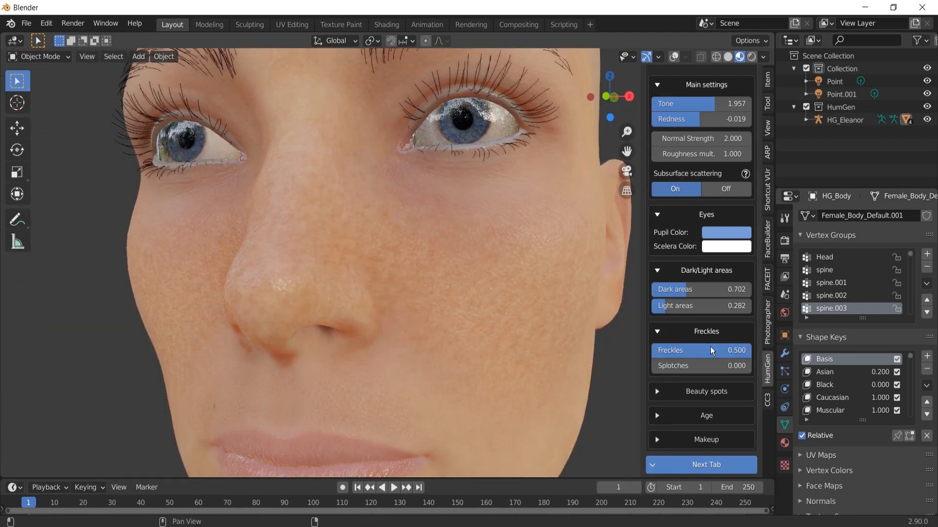
# Reduce the freckles to 0.286 and set the splotches to 0.063.
pyautogui.moveTo(736, 351); pyautogui.dragTo(720, 351)
pyautogui.scroll(3, 500, 265)
pyautogui.moveTo(500, 266); pyautogui.dragTo(393, 251, button='middle')
pyautogui.moveTo(684, 350); pyautogui.dragTo(610, 350)
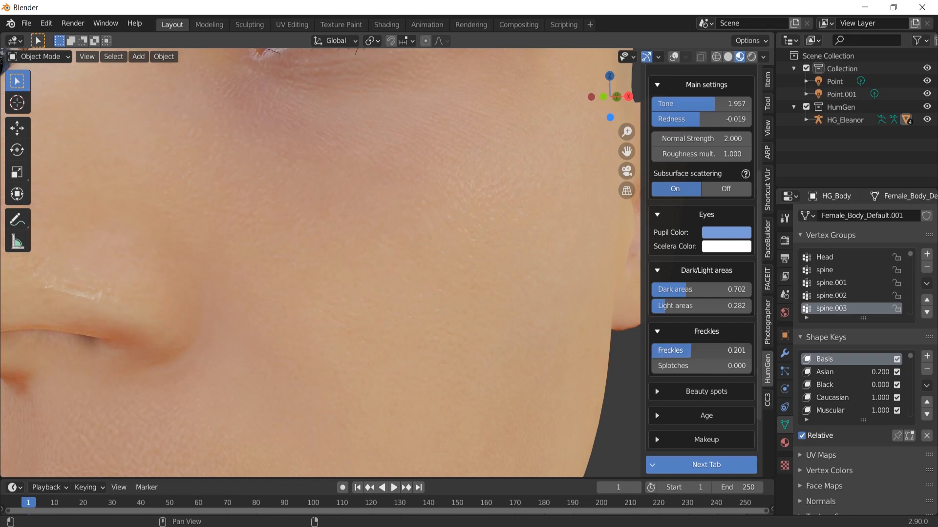
pyautogui.moveTo(672, 350); pyautogui.dragTo(701, 350)
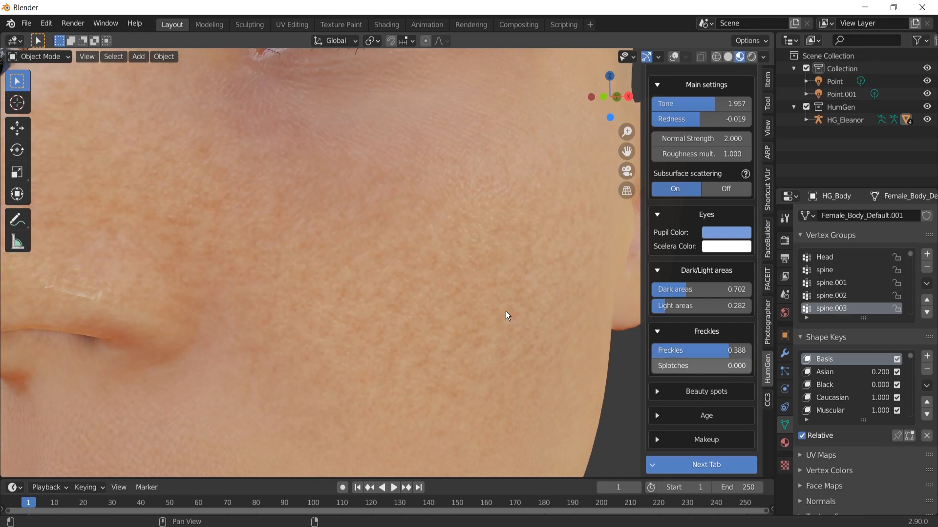
pyautogui.scroll(-5, 505, 311)
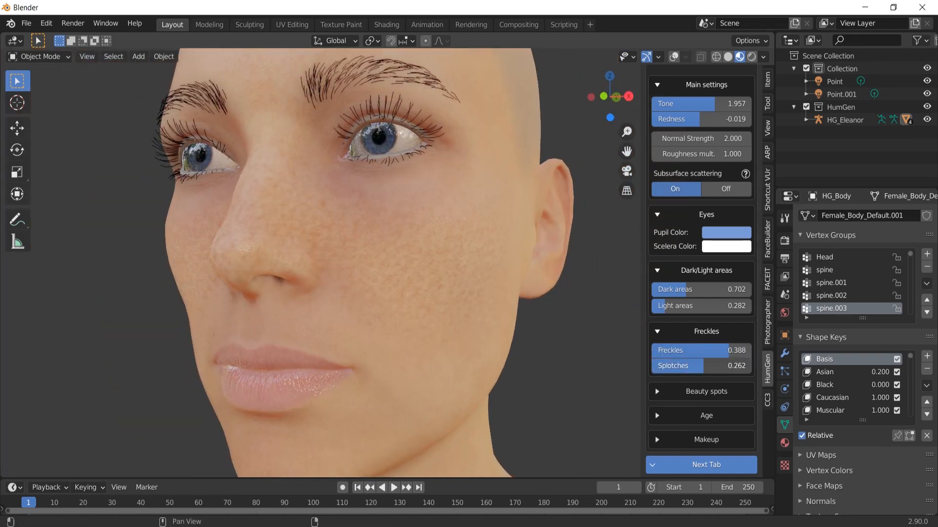
pyautogui.moveTo(690, 368); pyautogui.dragTo(760, 351)
# Add beauty spots to the skin with an amount of 0.241 and an opacity of 10.
pyautogui.scroll(-1, 701, 351)
pyautogui.click(704, 375)
pyautogui.scroll(-2, 701, 356)
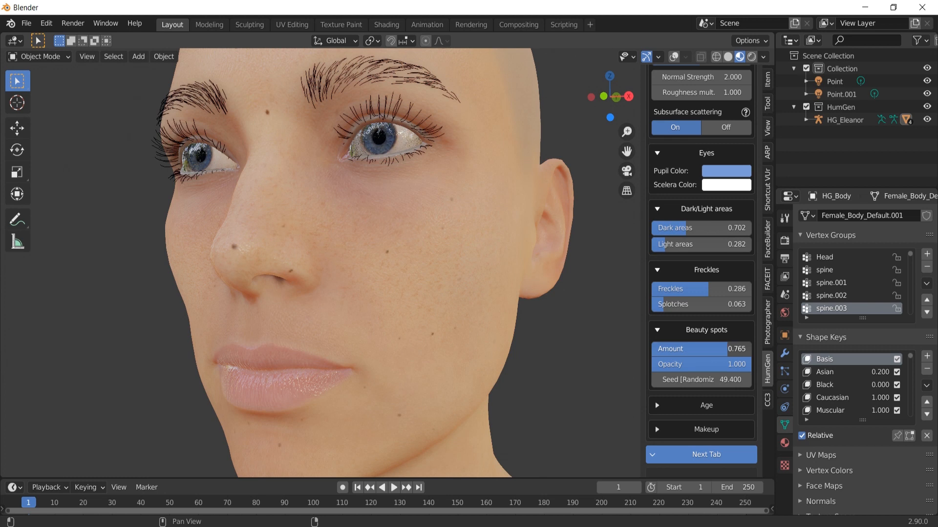
pyautogui.moveTo(507, 271); pyautogui.dragTo(486, 263, button='middle')
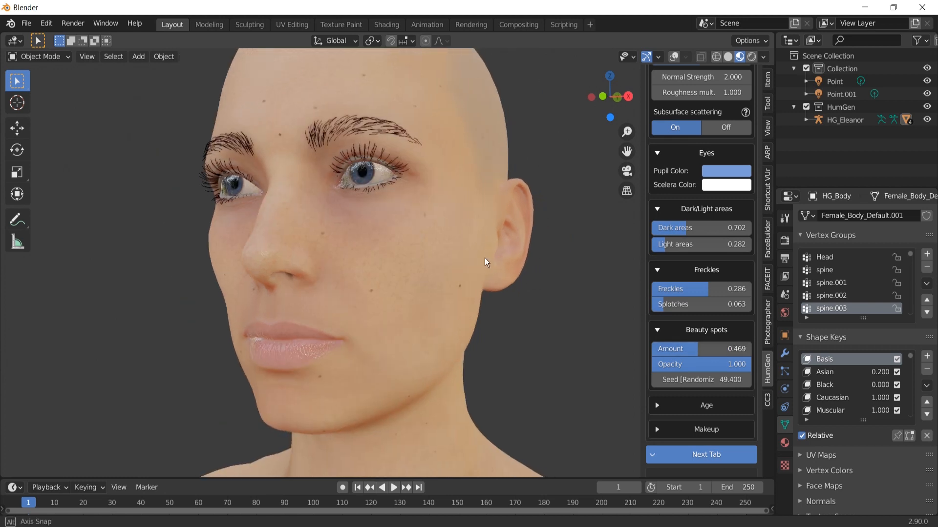
pyautogui.moveTo(674, 349); pyautogui.dragTo(670, 348)
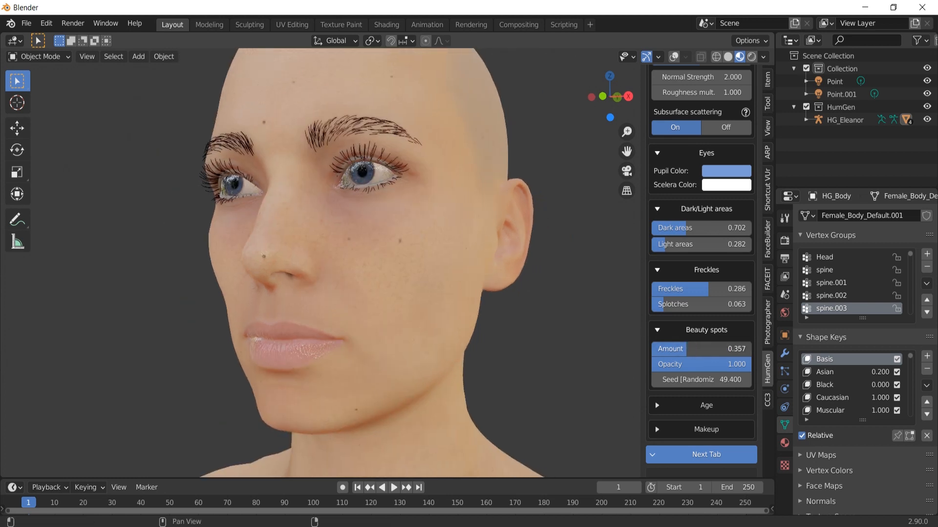
pyautogui.click(705, 364)
pyautogui.write('10')
pyautogui.press('Return')
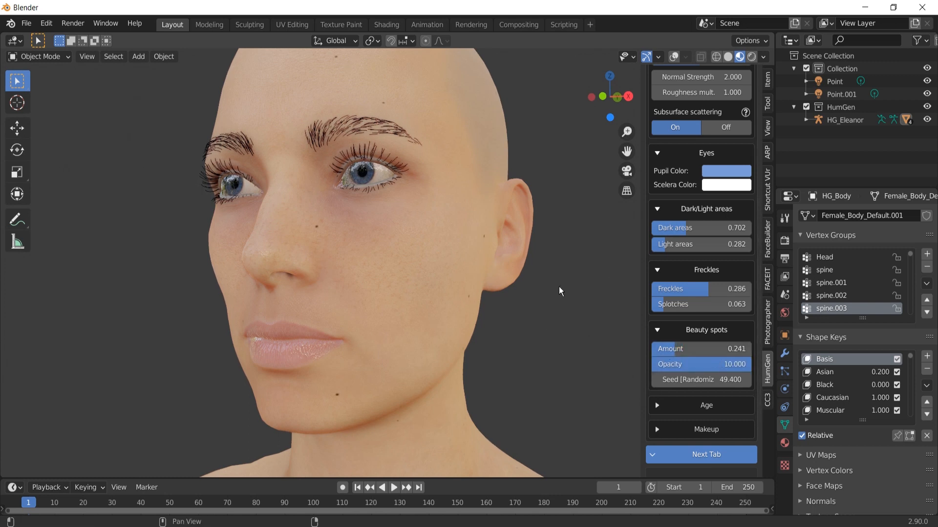
# Change the beauty spots' seed to 52.800 and set their amount to 0.2.
pyautogui.moveTo(464, 175); pyautogui.dragTo(465, 184, button='middle')
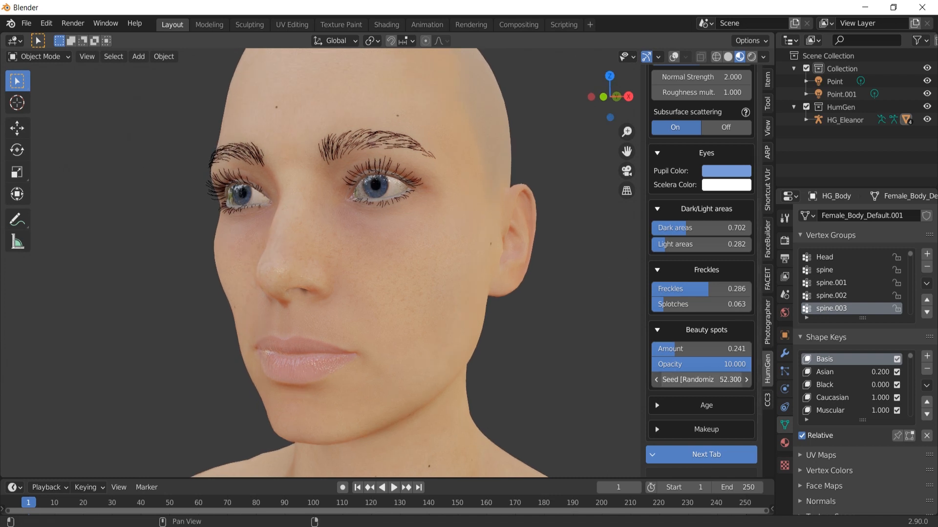
pyautogui.moveTo(289, 269); pyautogui.dragTo(408, 279, button='middle')
pyautogui.click(699, 349)
pyautogui.write('.2')
pyautogui.press('Return')
# Try strong aging with skin sagging at 1.000 and wrinkles at 6.000, viewing the face in rendered shading.
pyautogui.click(705, 411)
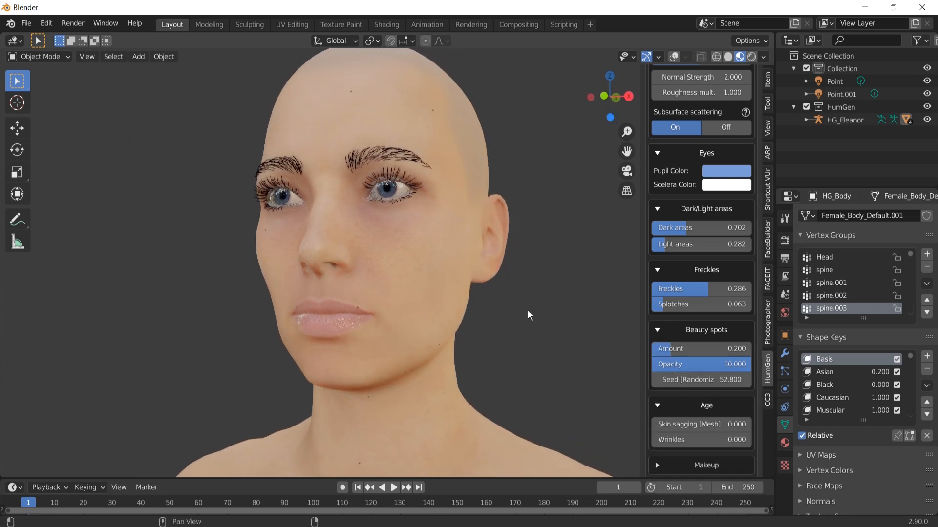
pyautogui.scroll(1, 467, 293)
pyautogui.moveTo(481, 298); pyautogui.dragTo(509, 308, button='middle')
pyautogui.scroll(-2, 697, 386)
pyautogui.moveTo(693, 406); pyautogui.dragTo(761, 420)
pyautogui.moveTo(412, 325)
pyautogui.mouseDown(button='middle')
pyautogui.moveTo(442, 337)
pyautogui.moveTo(353, 321)
pyautogui.mouseUp(button='middle')
pyautogui.press('z')
pyautogui.click(359, 270)
pyautogui.moveTo(373, 278)
pyautogui.mouseDown(button='middle')
pyautogui.moveTo(469, 287)
pyautogui.moveTo(456, 272)
pyautogui.moveTo(397, 274)
pyautogui.moveTo(404, 264)
pyautogui.moveTo(397, 275)
pyautogui.moveTo(398, 264)
pyautogui.mouseUp(button='middle')
pyautogui.scroll(4, 411, 264)
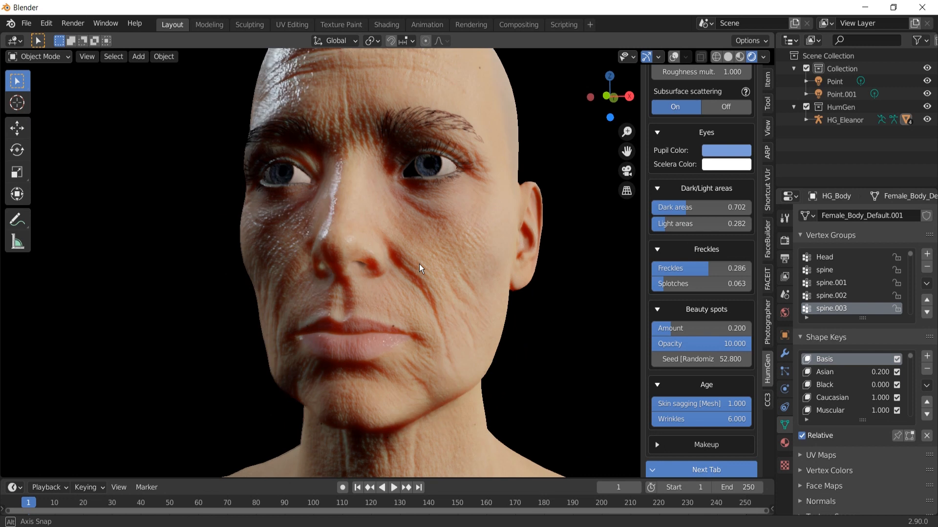
# Reset both skin sagging and wrinkles to 0.
pyautogui.click(723, 405)
pyautogui.write('0')
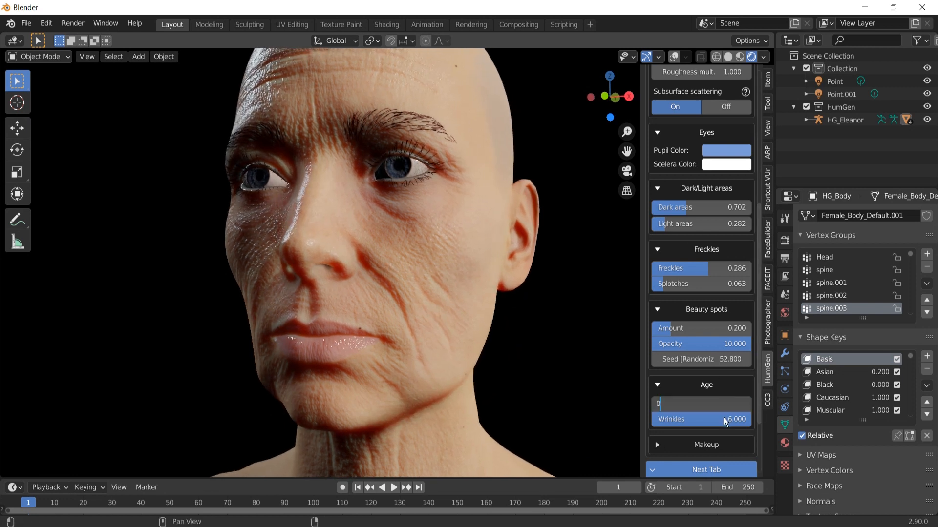
pyautogui.press('Return')
pyautogui.click(720, 419)
pyautogui.write('0')
pyautogui.press('Return')
# Switch the viewport to material preview, then collapse the Age settings and expand the Makeup settings.
pyautogui.moveTo(695, 408)
pyautogui.mouseDown()
pyautogui.moveTo(730, 408)
pyautogui.moveTo(657, 408)
pyautogui.mouseUp()
pyautogui.press('z')
pyautogui.click(523, 266)
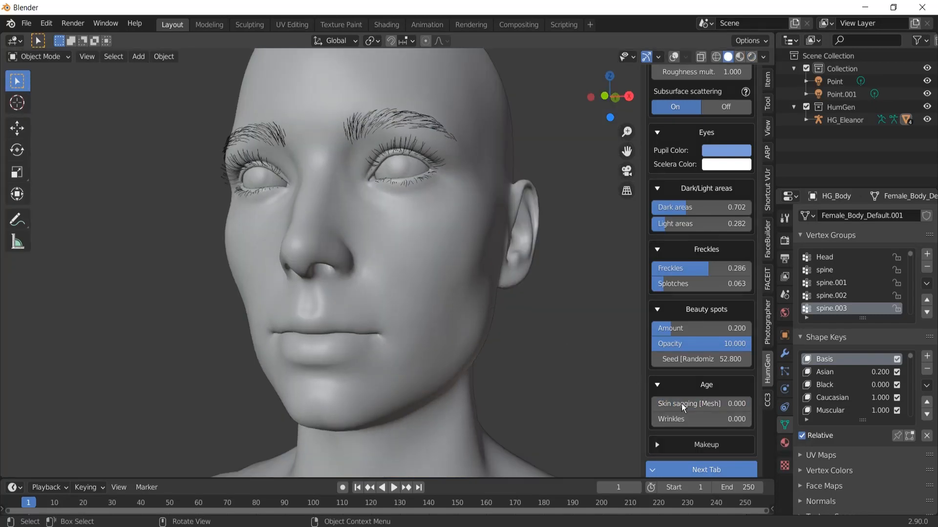
pyautogui.press('z')
pyautogui.click(695, 408)
pyautogui.click(684, 386)
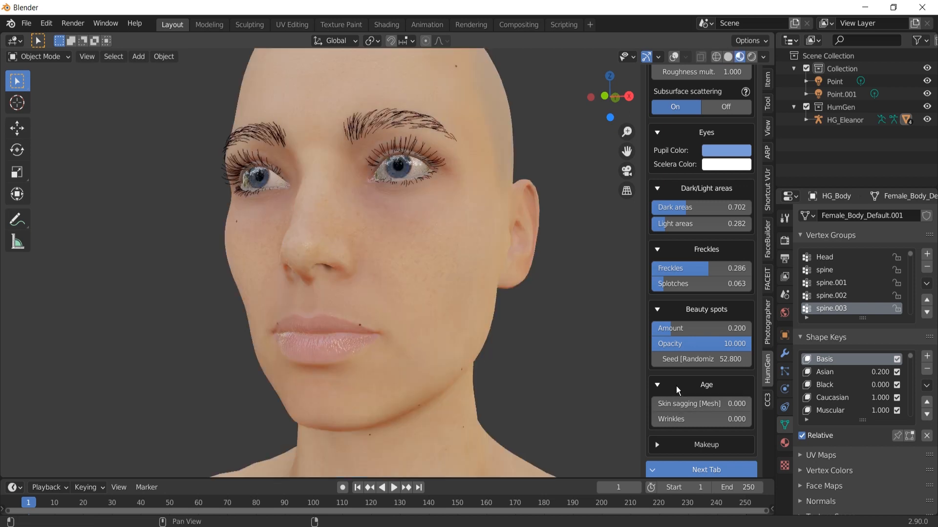
pyautogui.click(702, 403)
pyautogui.scroll(-1, 702, 393)
pyautogui.scroll(-5, 714, 393)
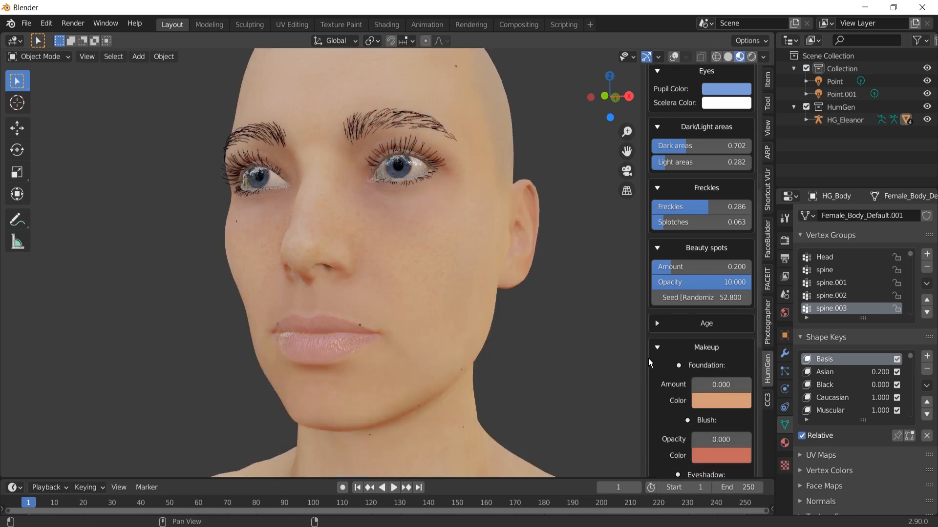
# Apply makeup foundation to the face with an amount of 0.290.
pyautogui.moveTo(512, 289); pyautogui.dragTo(582, 308, button='middle')
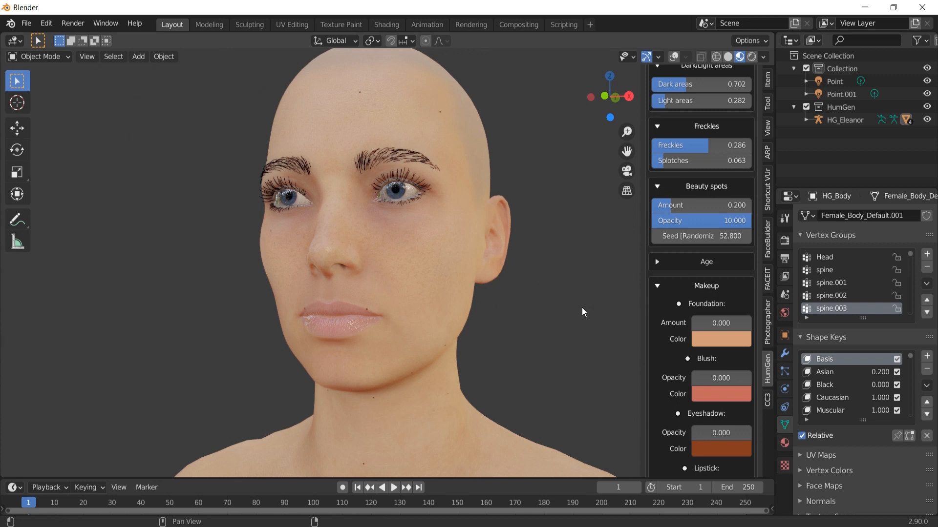
pyautogui.click(713, 339)
pyautogui.moveTo(713, 323); pyautogui.dragTo(728, 322)
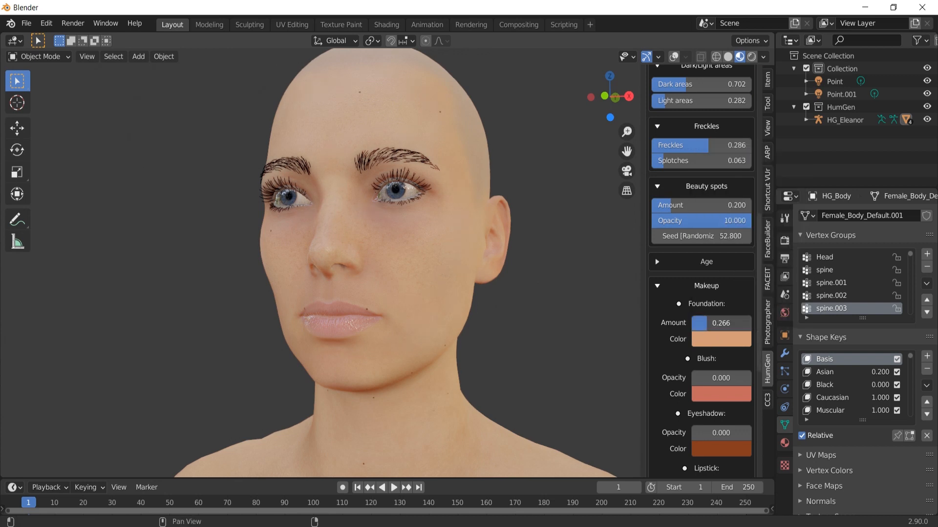
pyautogui.click(722, 341)
pyautogui.click(743, 233)
pyautogui.moveTo(772, 196); pyautogui.dragTo(744, 152)
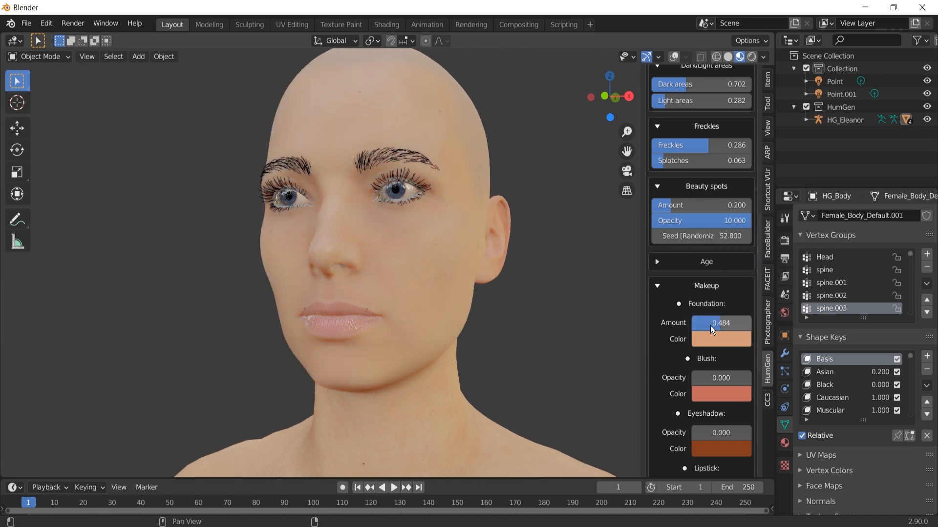
pyautogui.moveTo(718, 324); pyautogui.dragTo(706, 324)
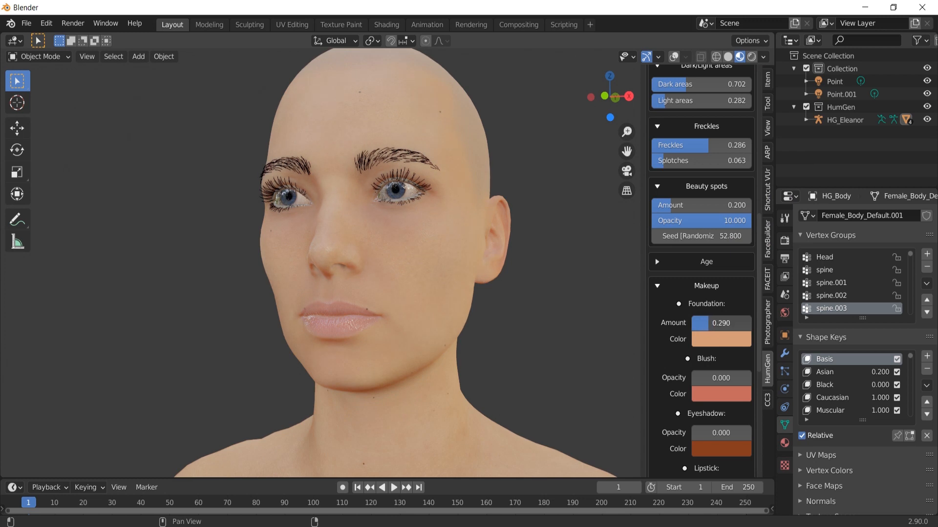
# Add blush at 0.919 opacity in a red with hue 0.984, saturation 0.672 and value 0.769.
pyautogui.moveTo(517, 240); pyautogui.dragTo(487, 238, button='middle')
pyautogui.moveTo(544, 277); pyautogui.dragTo(550, 280, button='middle')
pyautogui.moveTo(721, 378); pyautogui.dragTo(747, 378)
pyautogui.moveTo(479, 291); pyautogui.dragTo(434, 247, button='middle')
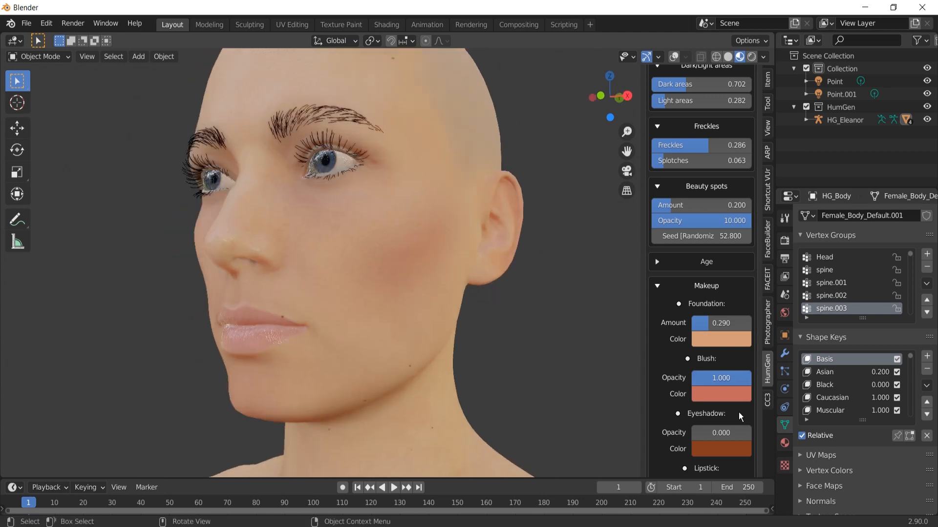
pyautogui.click(721, 398)
pyautogui.moveTo(740, 281); pyautogui.dragTo(753, 284)
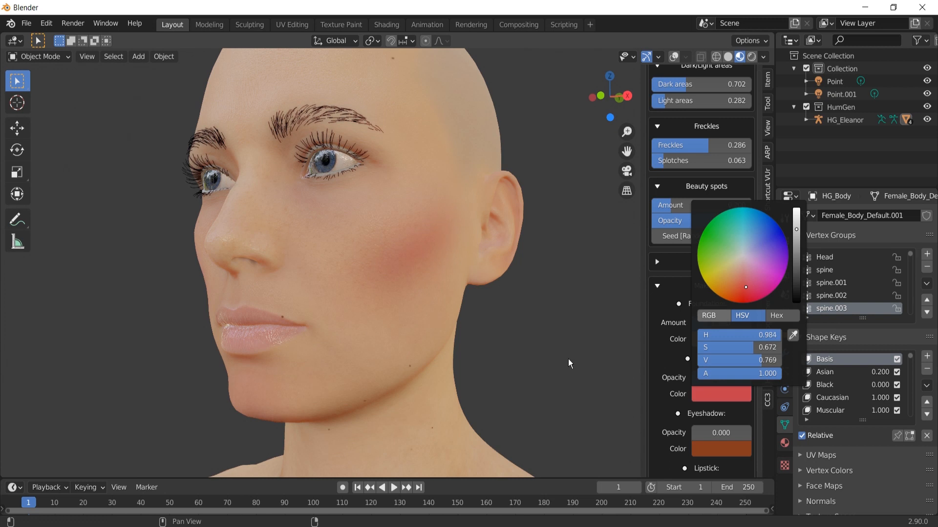
pyautogui.moveTo(398, 287); pyautogui.dragTo(424, 288, button='middle')
# Add purple eyeshadow to the eyelids with an opacity of 0.516.
pyautogui.scroll(2, 453, 192)
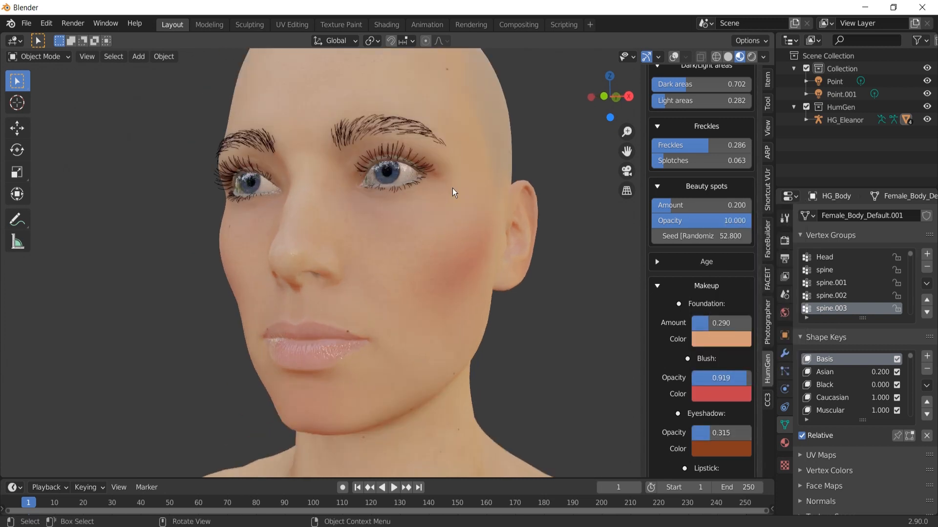
pyautogui.scroll(2, 459, 213)
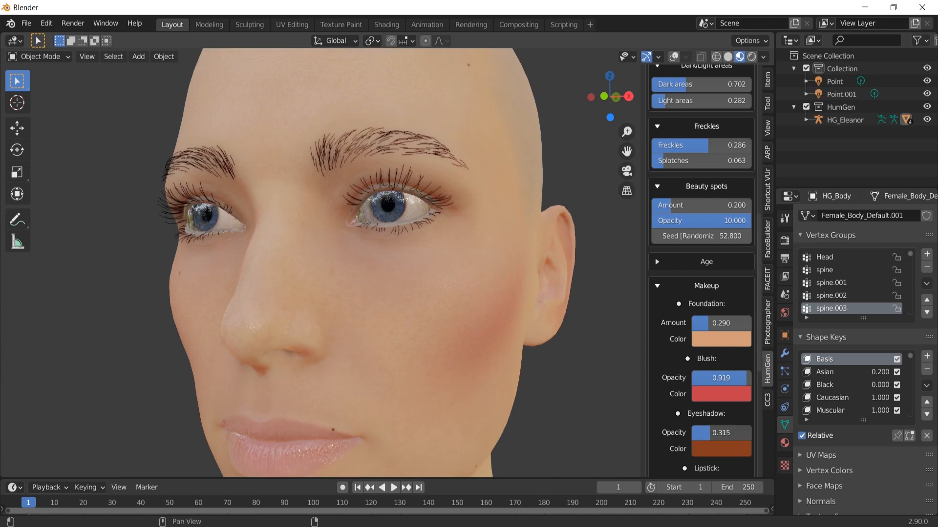
pyautogui.moveTo(710, 434); pyautogui.dragTo(735, 433)
pyautogui.click(731, 453)
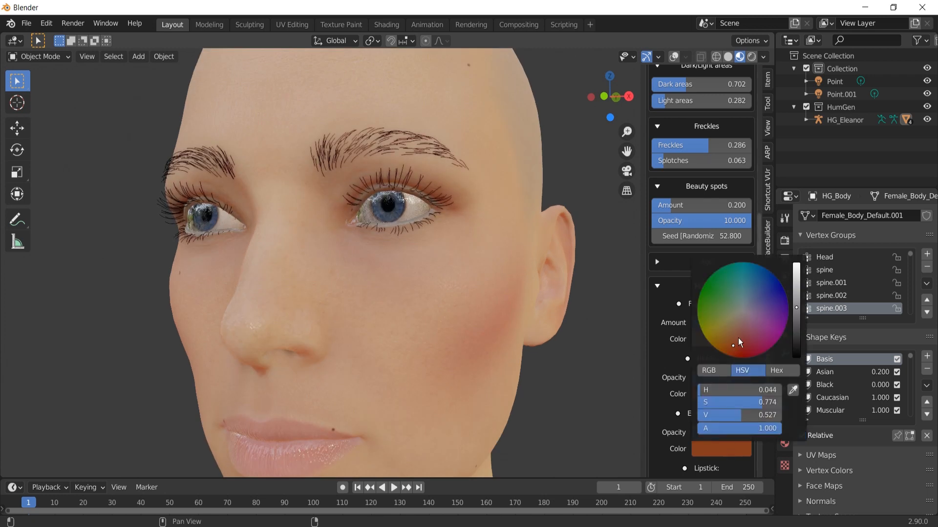
pyautogui.moveTo(732, 346); pyautogui.dragTo(747, 329)
pyautogui.scroll(-3, 417, 301)
pyautogui.moveTo(417, 301); pyautogui.dragTo(461, 294, button='middle')
pyautogui.scroll(-2, 724, 400)
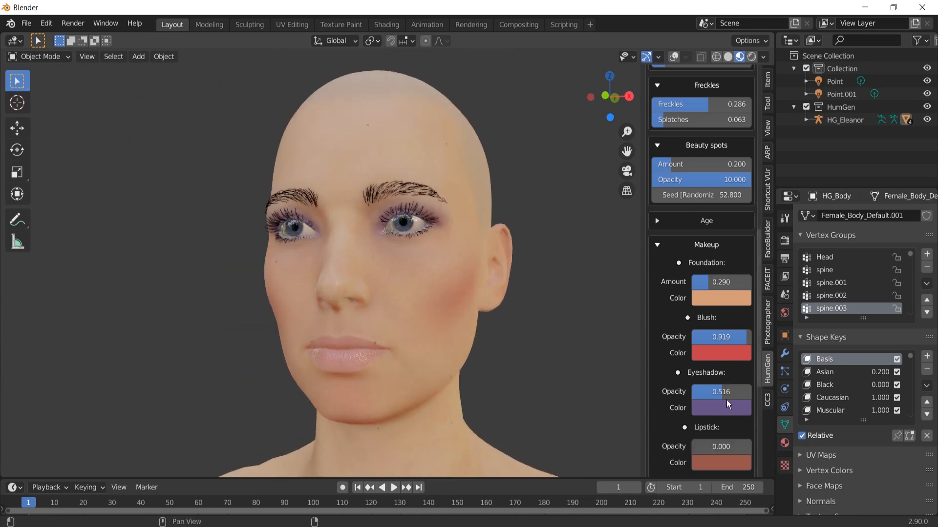
# Set the lipstick opacity to 1.000 and examine the lips up close.
pyautogui.scroll(-1, 724, 395)
pyautogui.moveTo(710, 425); pyautogui.dragTo(751, 426)
pyautogui.scroll(3, 481, 332)
pyautogui.keyDown('shift'); pyautogui.moveTo(481, 332); pyautogui.dragTo(498, 303, button='middle'); pyautogui.keyUp('shift')
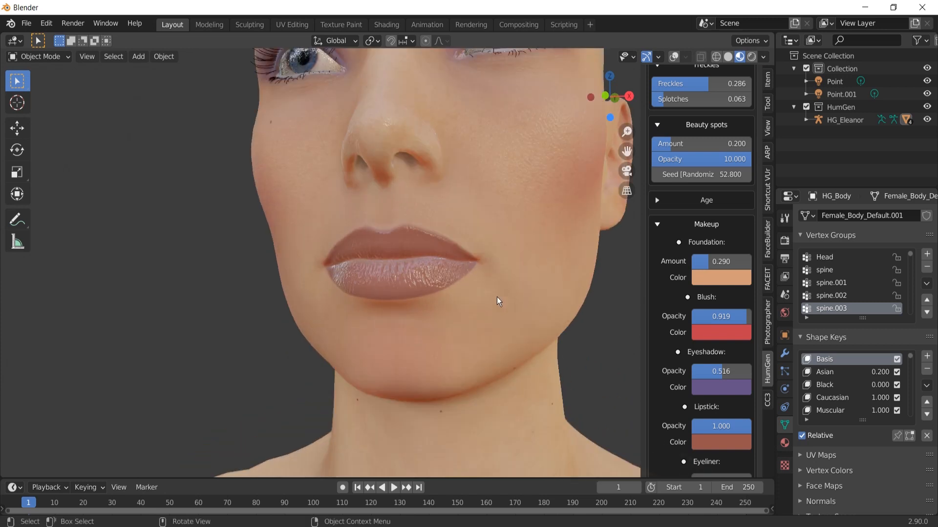
# Try a nearly black lipstick color with a value of 0.134, checking the face in rendered shading.
pyautogui.click(731, 442)
pyautogui.moveTo(795, 295); pyautogui.dragTo(795, 338)
pyautogui.scroll(-5, 433, 247)
pyautogui.moveTo(434, 248)
pyautogui.mouseDown(button='middle')
pyautogui.moveTo(476, 252)
pyautogui.moveTo(451, 252)
pyautogui.moveTo(477, 234)
pyautogui.moveTo(525, 245)
pyautogui.moveTo(476, 245)
pyautogui.moveTo(479, 239)
pyautogui.mouseUp(button='middle')
pyautogui.press('z')
pyautogui.click(455, 190)
pyautogui.press('z')
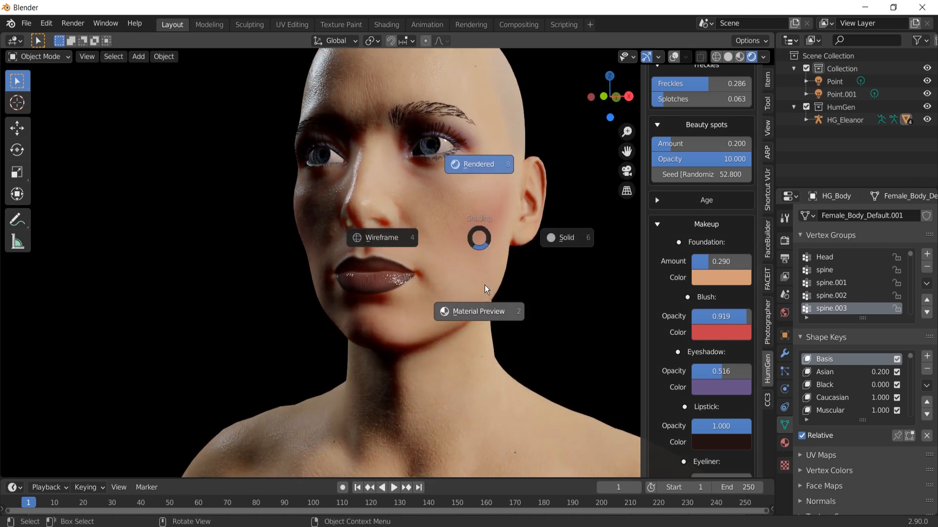
pyautogui.click(485, 287)
# Make the lipstick bright red with hue 0.978, saturation 0.880 and value 1.000, checking it in rendered shading.
pyautogui.moveTo(484, 288); pyautogui.dragTo(496, 283, button='middle')
pyautogui.click(740, 438)
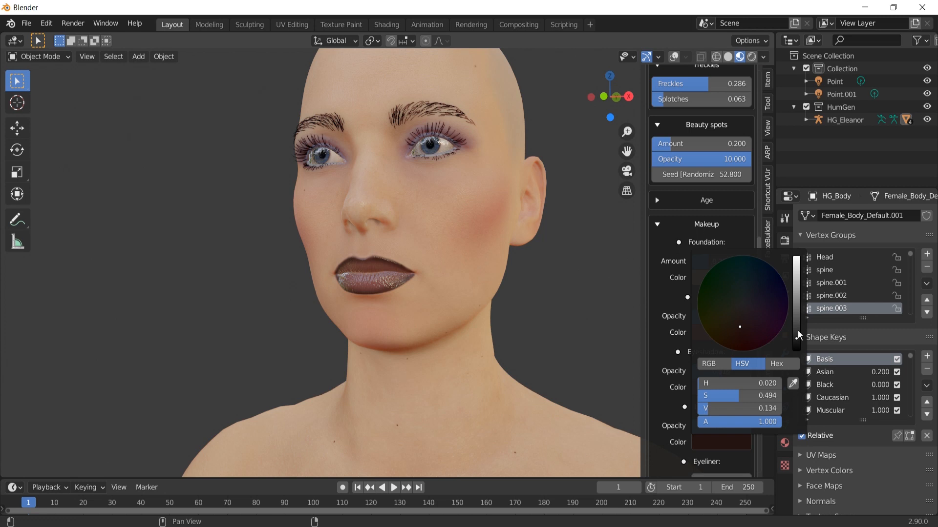
pyautogui.moveTo(713, 408); pyautogui.dragTo(779, 408)
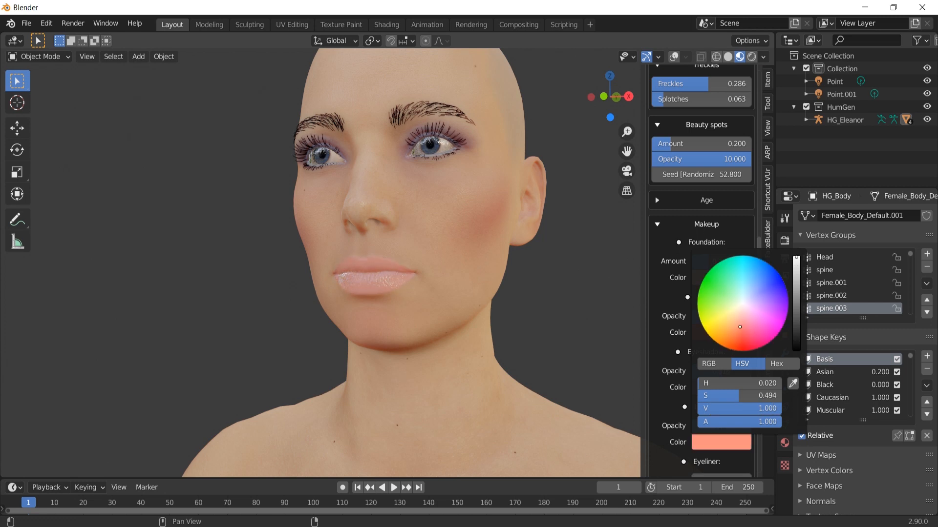
pyautogui.moveTo(739, 327); pyautogui.dragTo(748, 345)
pyautogui.press('z')
pyautogui.click(497, 268)
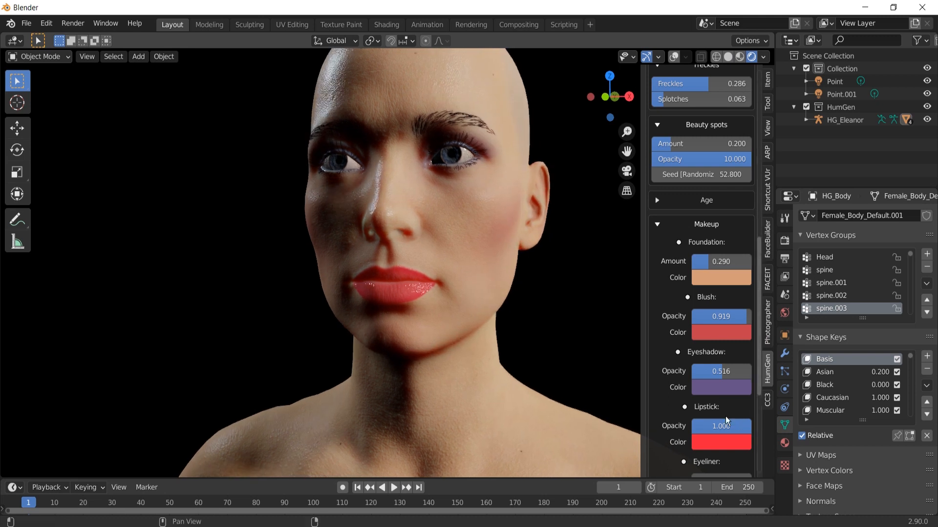
pyautogui.press('z')
pyautogui.click(576, 390)
# Darken the red lipstick color to a value of 0.610.
pyautogui.click(732, 442)
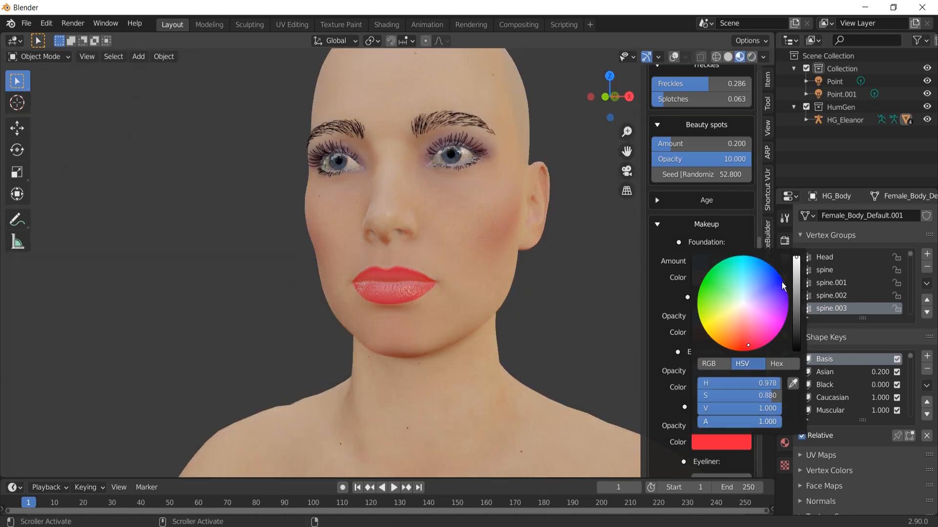
pyautogui.click(798, 303)
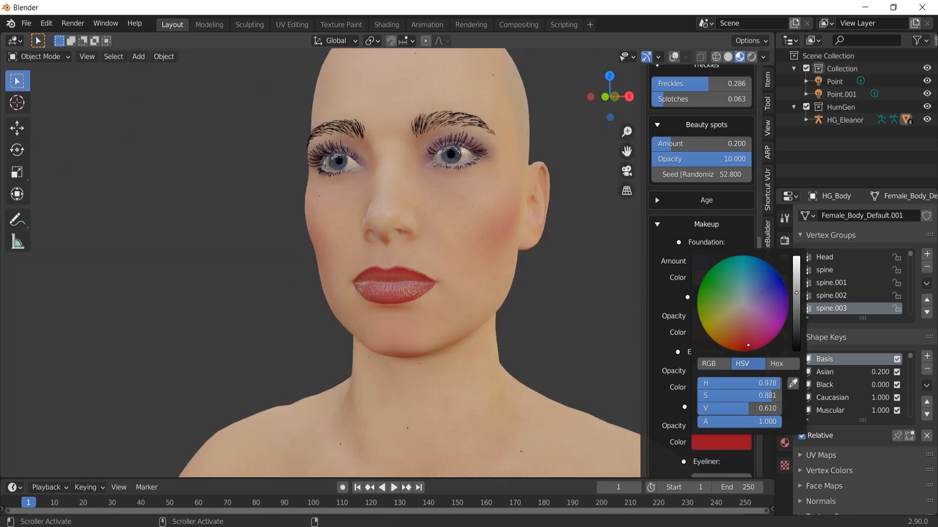
pyautogui.scroll(-4, 703, 383)
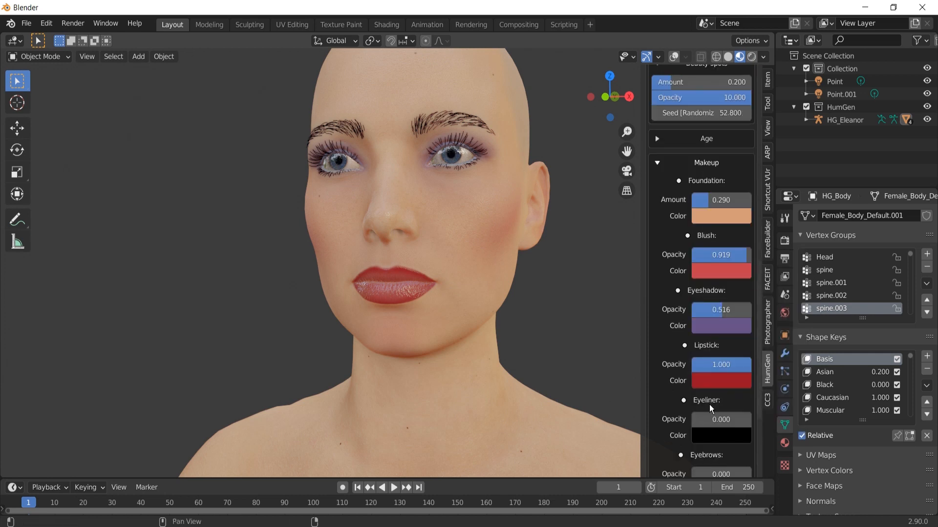
# Add black eyeliner around the eyes with an opacity of 0.806.
pyautogui.moveTo(714, 398); pyautogui.dragTo(752, 399)
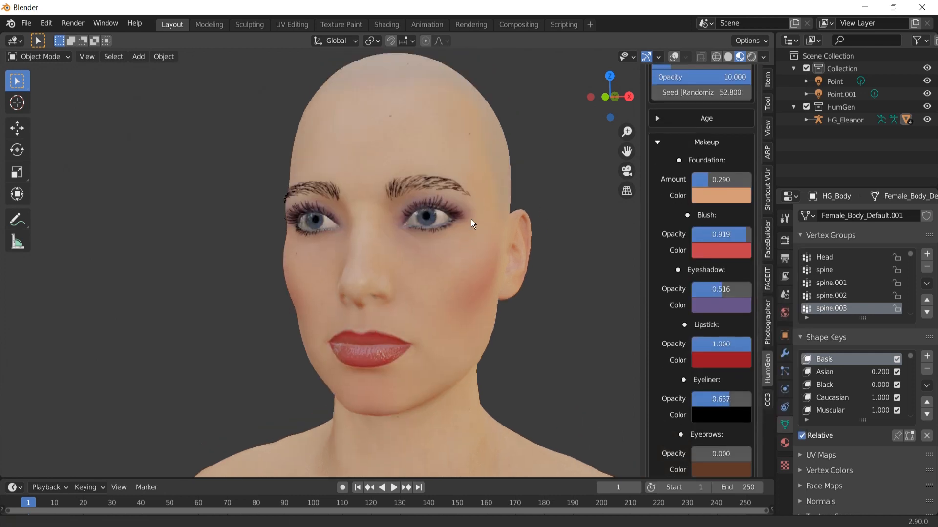
pyautogui.scroll(3, 471, 218)
pyautogui.moveTo(720, 404); pyautogui.dragTo(735, 398)
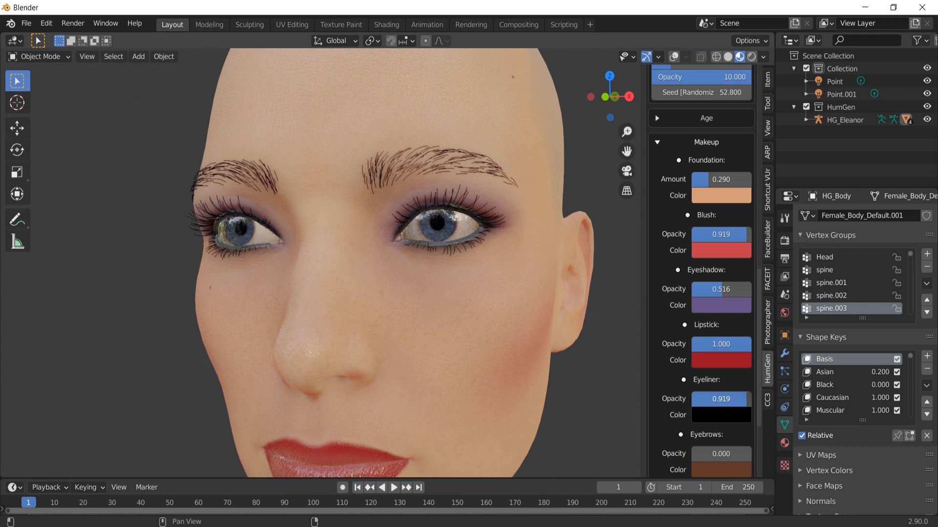
# Set the eyebrow makeup opacity to 0.831 and check the finished makeup in rendered shading before returning to material preview.
pyautogui.scroll(-1, 730, 425)
pyautogui.moveTo(721, 433); pyautogui.dragTo(739, 433)
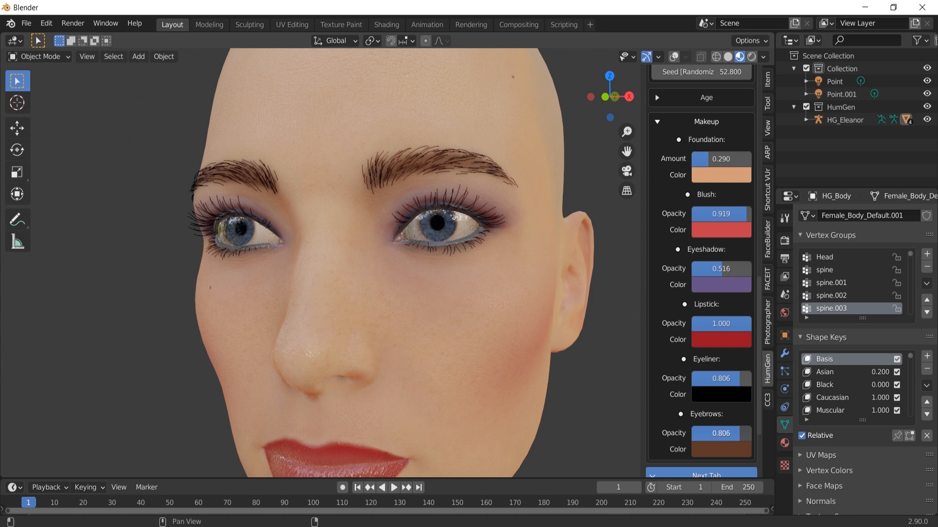
pyautogui.scroll(-4, 417, 291)
pyautogui.moveTo(462, 262)
pyautogui.mouseDown(button='middle')
pyautogui.moveTo(366, 268)
pyautogui.moveTo(435, 283)
pyautogui.moveTo(552, 251)
pyautogui.moveTo(605, 254)
pyautogui.moveTo(463, 259)
pyautogui.mouseUp(button='middle')
pyautogui.press('z')
pyautogui.click(433, 267)
pyautogui.scroll(3, 463, 257)
pyautogui.press('z')
pyautogui.click(450, 328)
# Advance the human from the skin shading stage to the Hair stage.
pyautogui.scroll(-3, 721, 380)
pyautogui.scroll(-2, 721, 386)
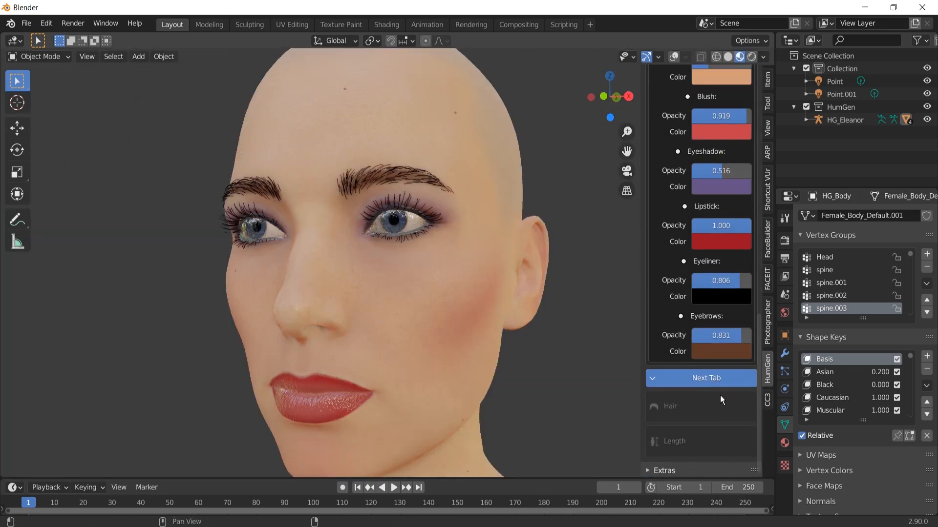
pyautogui.click(709, 386)
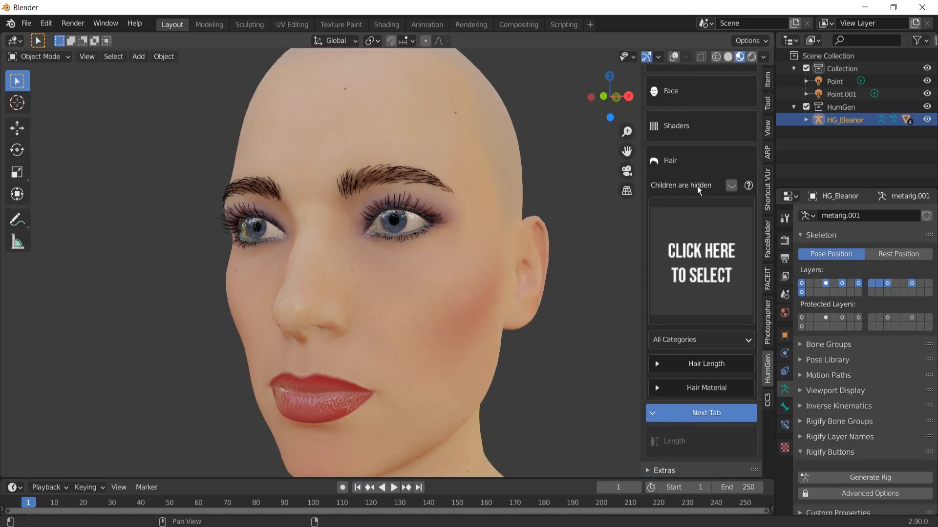
pyautogui.scroll(-3, 512, 256)
pyautogui.press('KP_1')
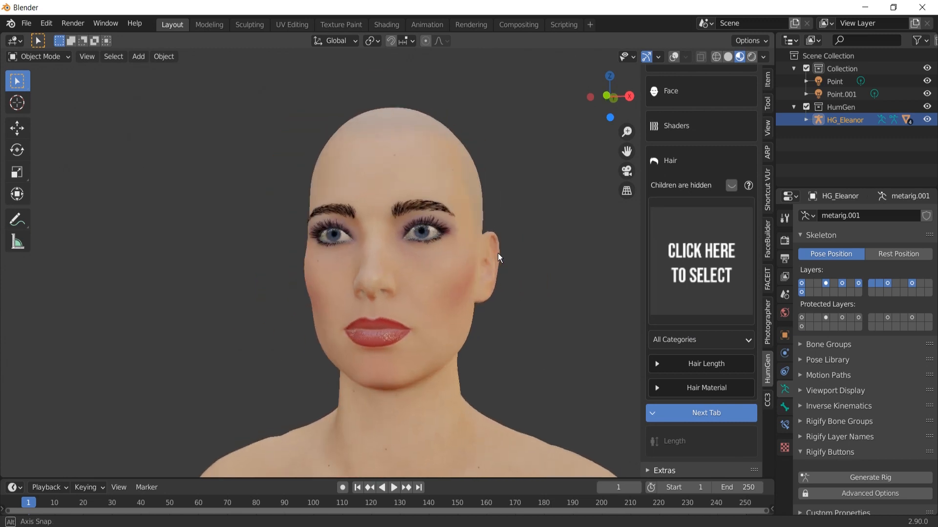
# Browse the available hairstyles and apply Long Split to the head.
pyautogui.click(705, 255)
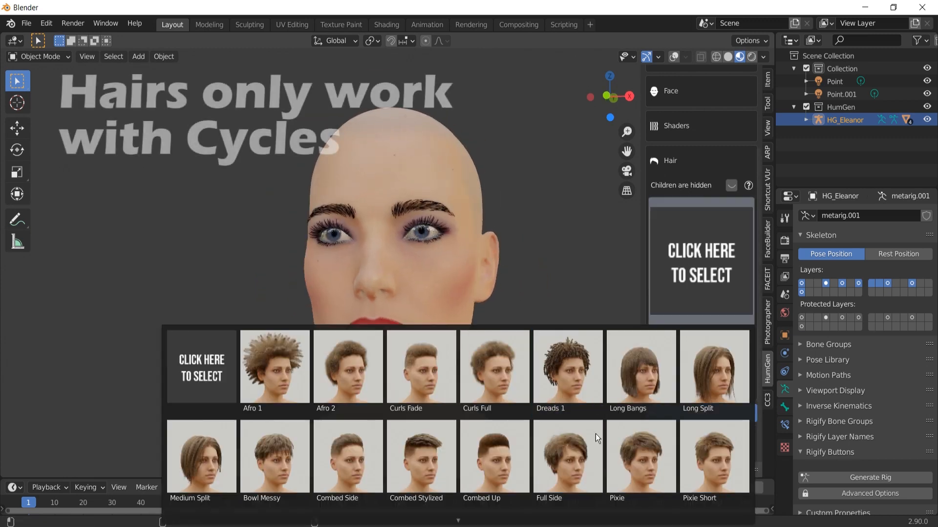
pyautogui.moveTo(468, 522)
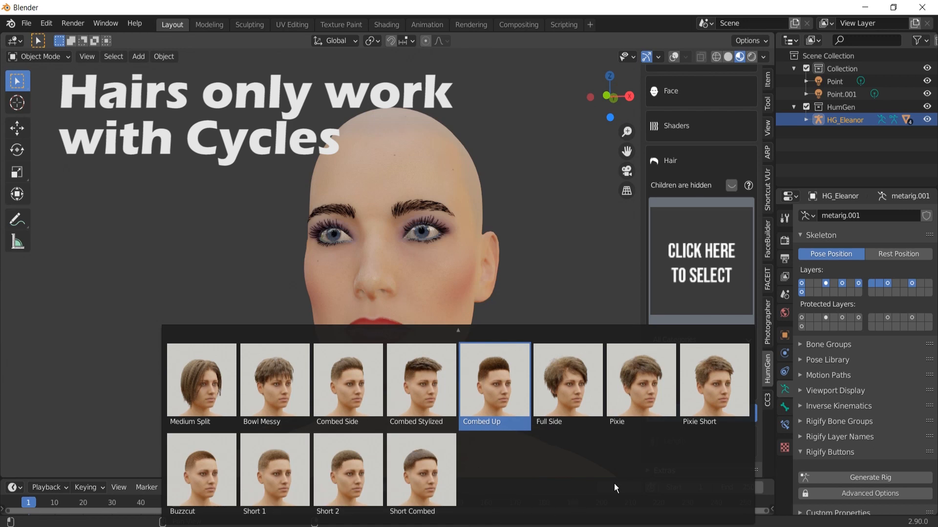
pyautogui.moveTo(460, 333)
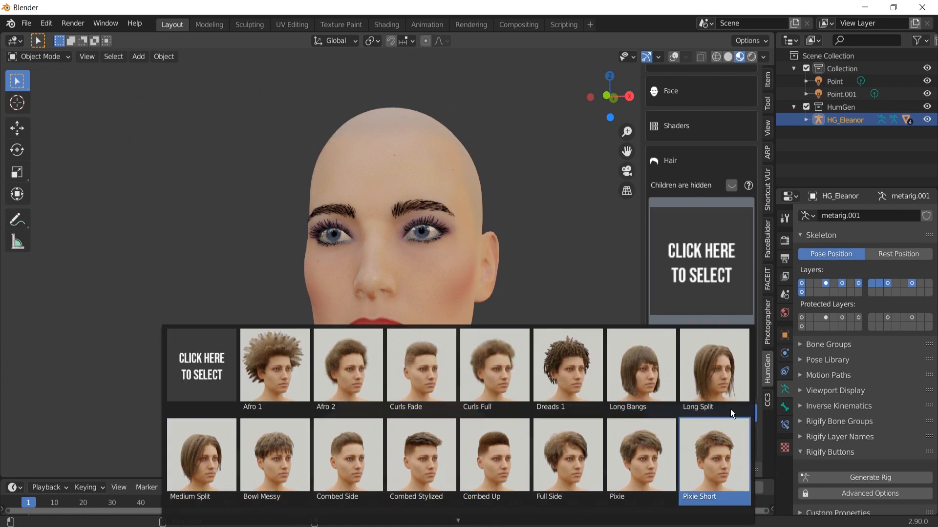
pyautogui.click(735, 371)
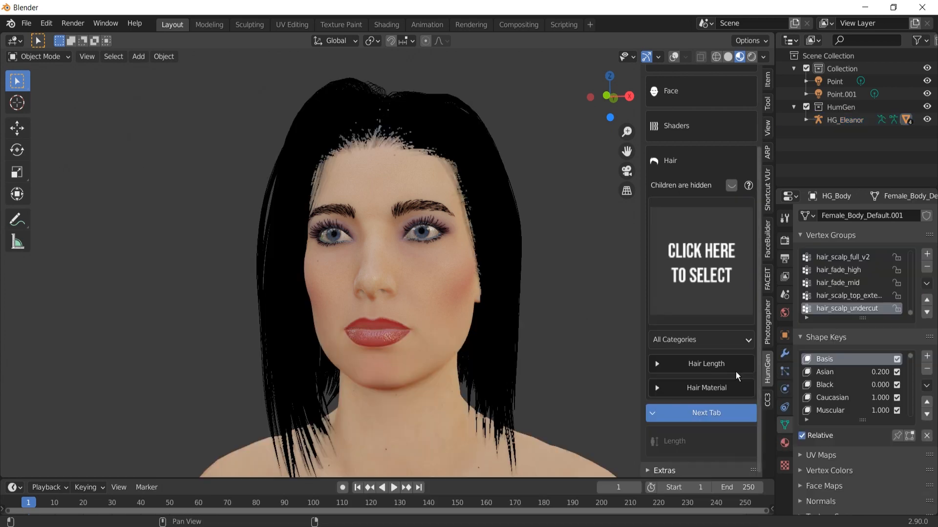
pyautogui.moveTo(498, 288); pyautogui.dragTo(448, 298, button='middle')
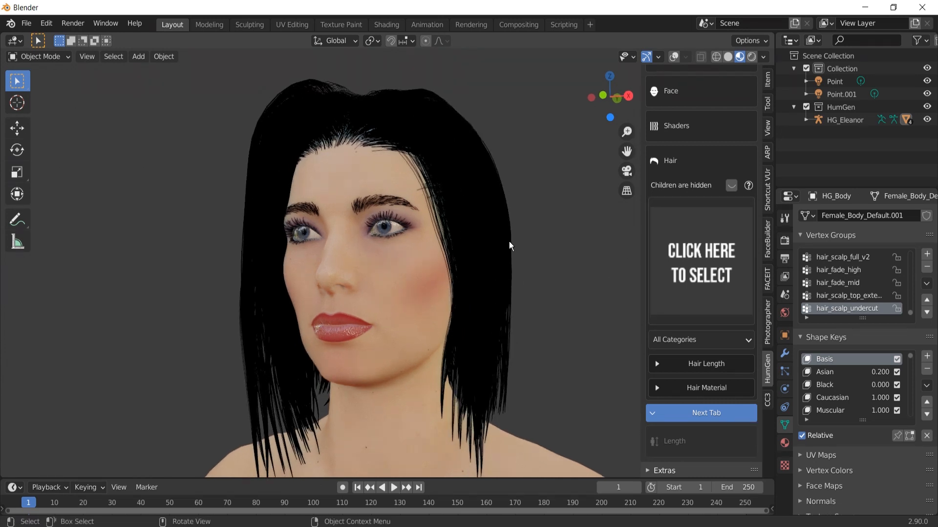
# Set the long hair's length to 1.000 and switch the viewport to solid shading.
pyautogui.click(711, 368)
pyautogui.scroll(-1, 712, 341)
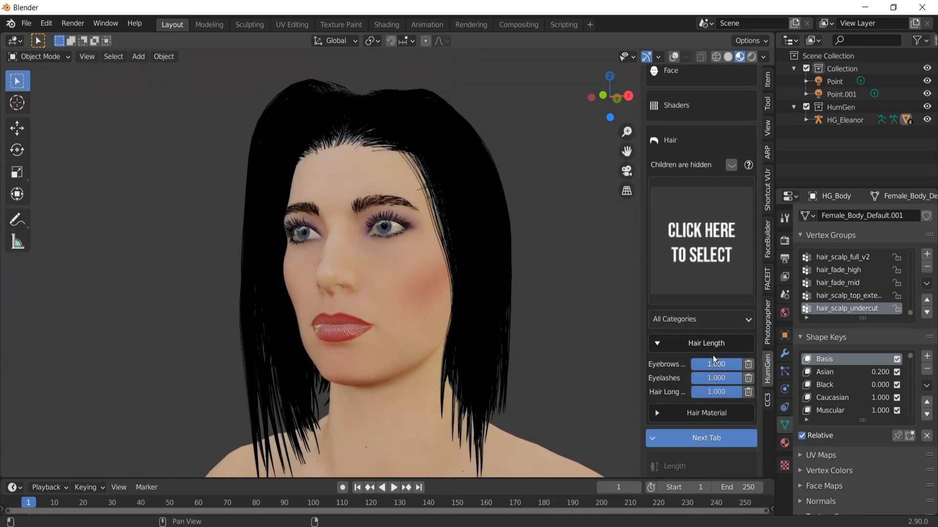
pyautogui.moveTo(736, 394)
pyautogui.mouseDown()
pyautogui.moveTo(691, 394)
pyautogui.moveTo(742, 397)
pyautogui.mouseUp()
pyautogui.press('z')
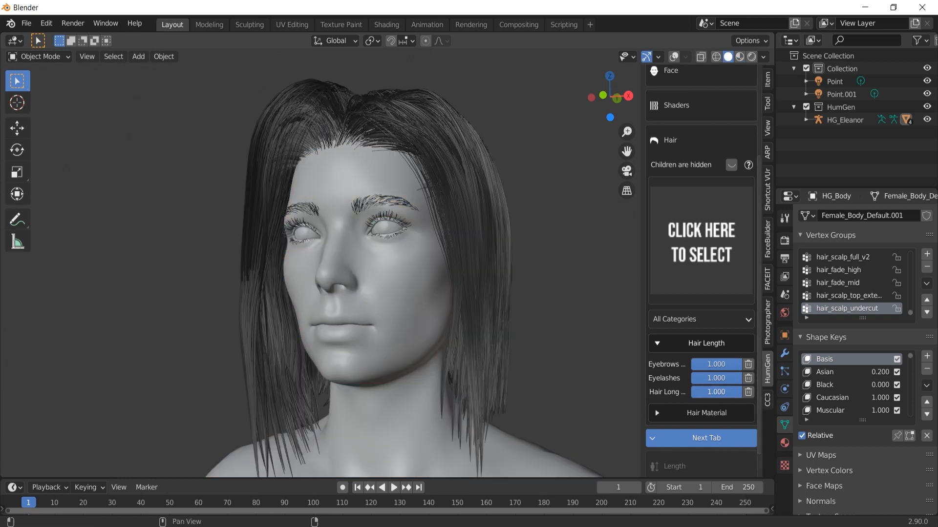
# Review the hair material settings for the eyebrows and eyelashes, and advance the human to the Length stage.
pyautogui.click(705, 414)
pyautogui.scroll(-3, 705, 410)
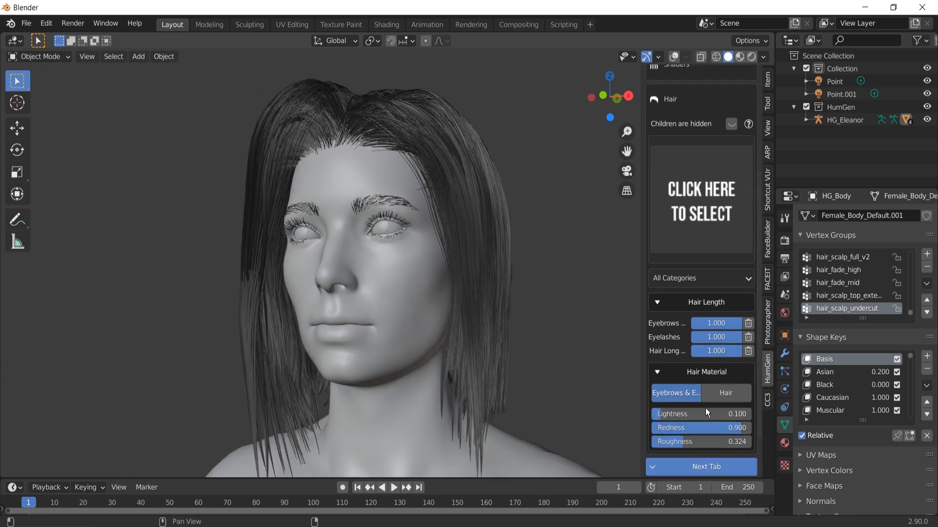
pyautogui.scroll(-2, 719, 363)
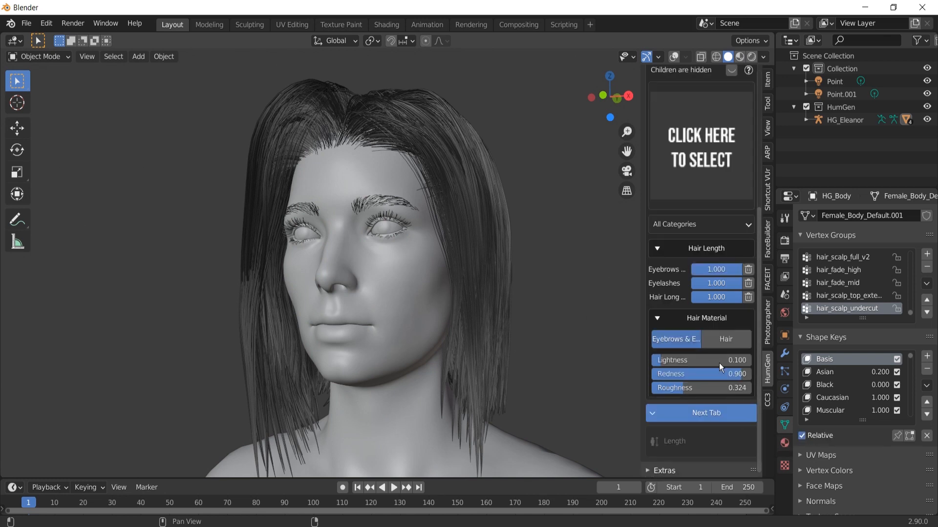
pyautogui.click(707, 318)
pyautogui.click(707, 413)
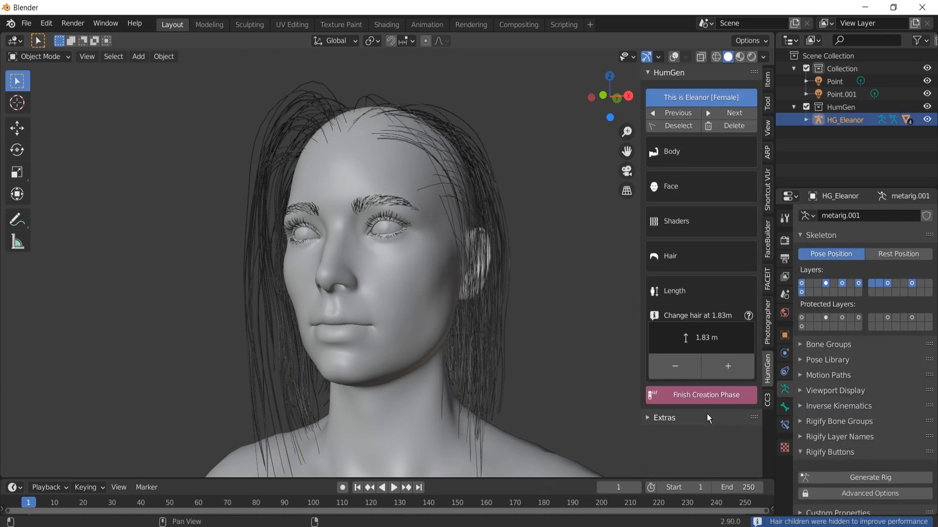
# Toggle the hair children on and back off in the human's hair settings.
pyautogui.click(683, 254)
pyautogui.click(731, 281)
pyautogui.click(731, 281)
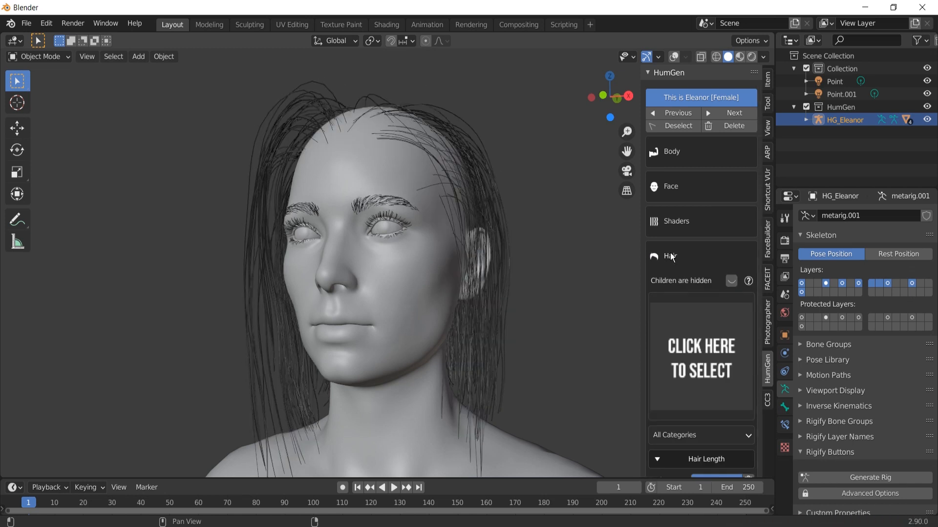
pyautogui.click(683, 263)
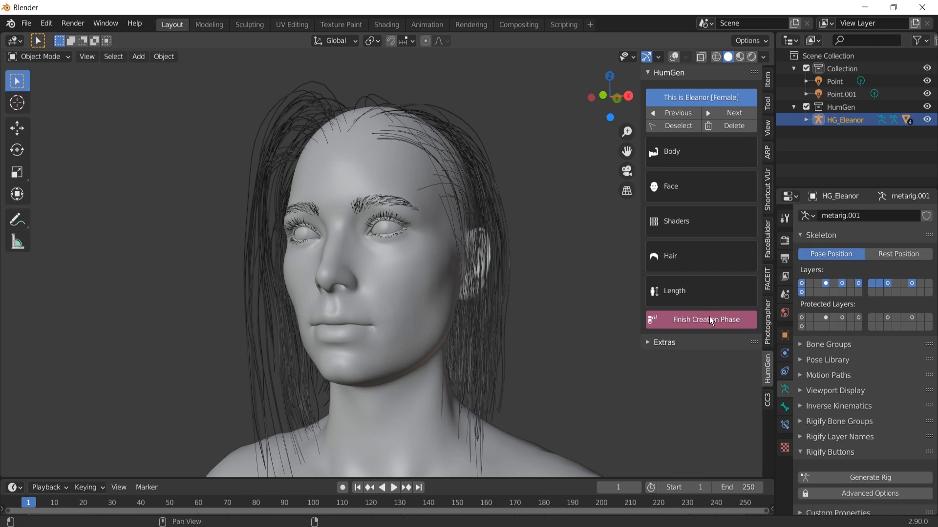
# Try raising the human's height by two increments and return it to 1.83 m, viewing the body from the front.
pyautogui.click(674, 291)
pyautogui.scroll(-8, 534, 304)
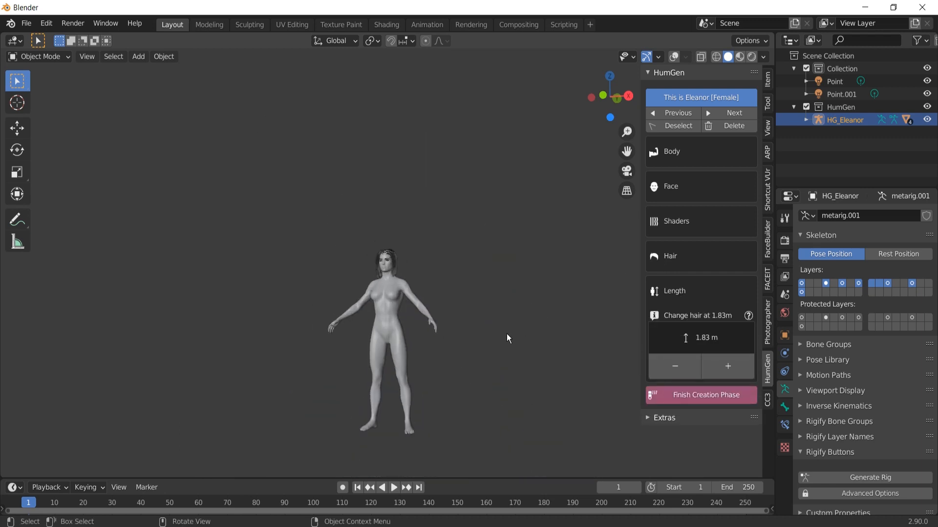
pyautogui.click(726, 372)
pyautogui.click(726, 373)
pyautogui.click(693, 373)
pyautogui.click(694, 372)
pyautogui.scroll(6, 549, 341)
pyautogui.moveTo(545, 282); pyautogui.dragTo(534, 291, button='middle')
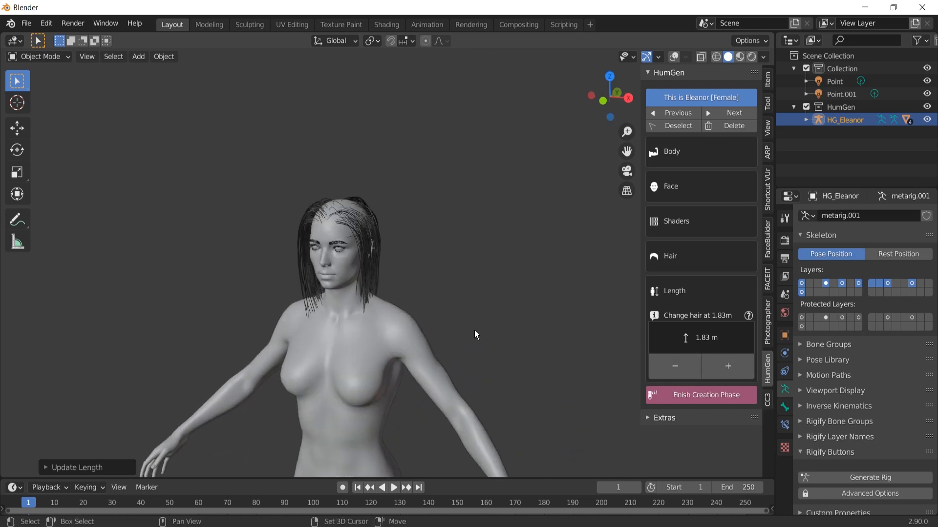
pyautogui.press('KP_1')
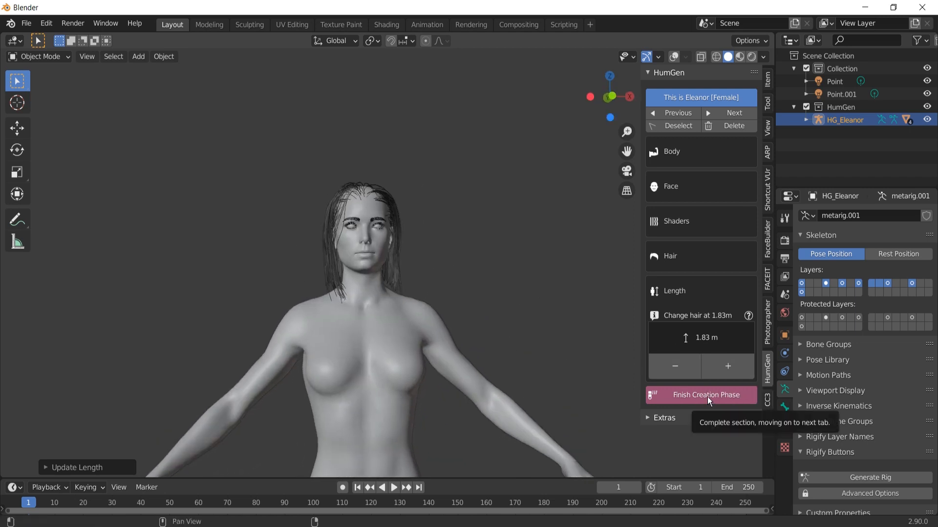
# Show the viewport overlays, then finish and confirm the human's creation phase.
pyautogui.click(674, 56)
pyautogui.scroll(2, 454, 228)
pyautogui.moveTo(453, 226); pyautogui.dragTo(469, 229, button='middle')
pyautogui.click(724, 398)
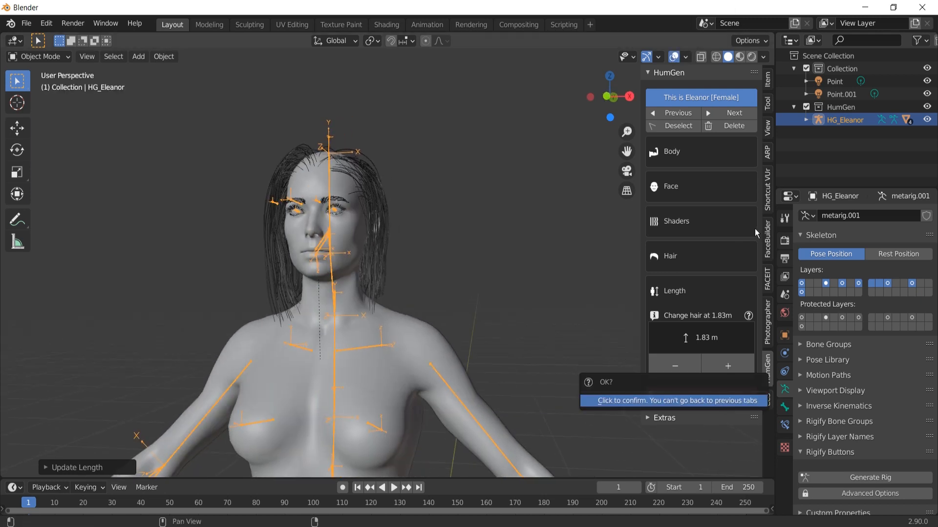
pyautogui.click(689, 400)
# Hide the viewport overlays and inspect the human's face in rendered shading before switching to material preview.
pyautogui.press('z')
pyautogui.click(421, 174)
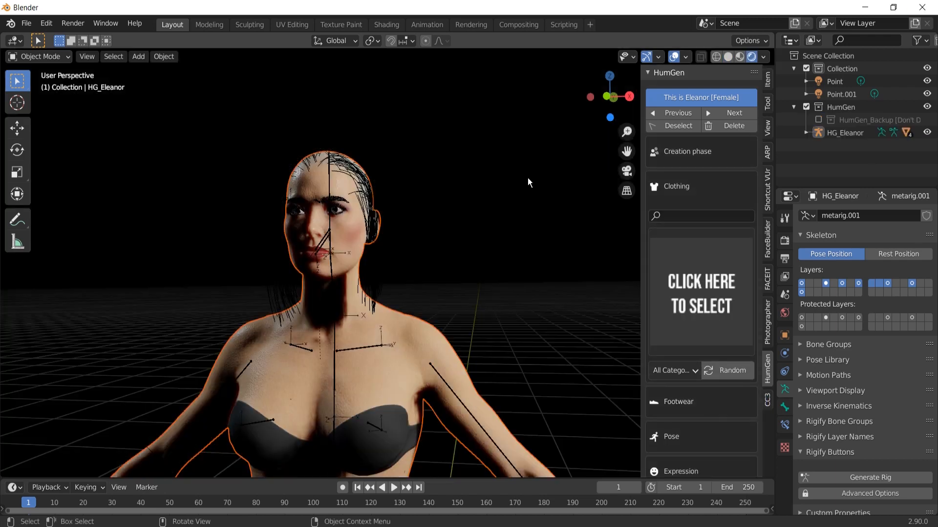
pyautogui.click(674, 57)
pyautogui.moveTo(400, 193); pyautogui.dragTo(396, 273, button='middle')
pyautogui.scroll(1, 415, 218)
pyautogui.scroll(1, 414, 219)
pyautogui.scroll(-1, 406, 224)
pyautogui.moveTo(396, 273)
pyautogui.keyDown('shift'); pyautogui.mouseDown(button='middle')
pyautogui.moveTo(417, 94)
pyautogui.moveTo(360, 221)
pyautogui.moveTo(422, 292)
pyautogui.moveTo(382, 286)
pyautogui.moveTo(473, 257)
pyautogui.moveTo(430, 311)
pyautogui.moveTo(409, 303)
pyautogui.moveTo(470, 310)
pyautogui.moveTo(458, 343)
pyautogui.moveTo(378, 315)
pyautogui.moveTo(399, 297)
pyautogui.moveTo(430, 291)
pyautogui.mouseUp(button='middle'); pyautogui.keyUp('shift')
pyautogui.scroll(2, 410, 304)
pyautogui.scroll(-1, 409, 304)
pyautogui.press('z')
pyautogui.click(444, 304)
pyautogui.scroll(-5, 444, 304)
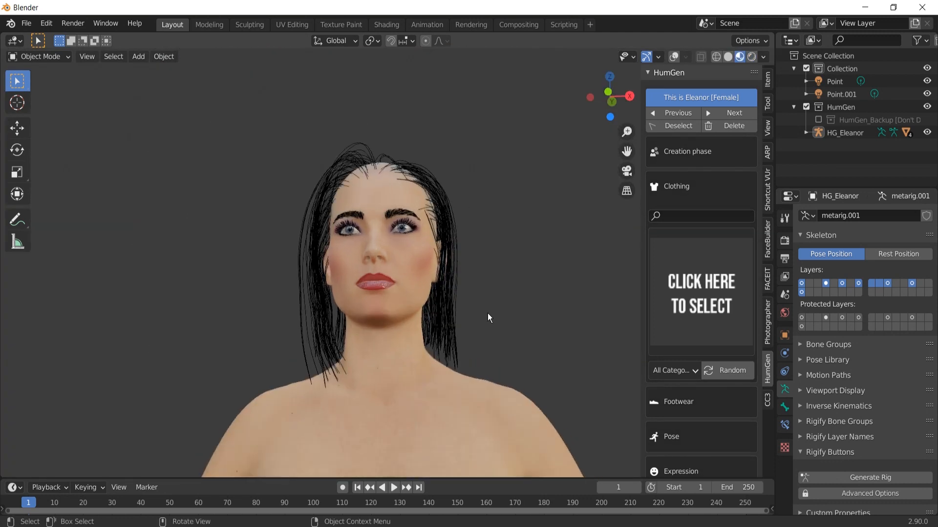
# Dress the human in the Frosty Evening outfit and inspect the jacket and jeans.
pyautogui.click(704, 284)
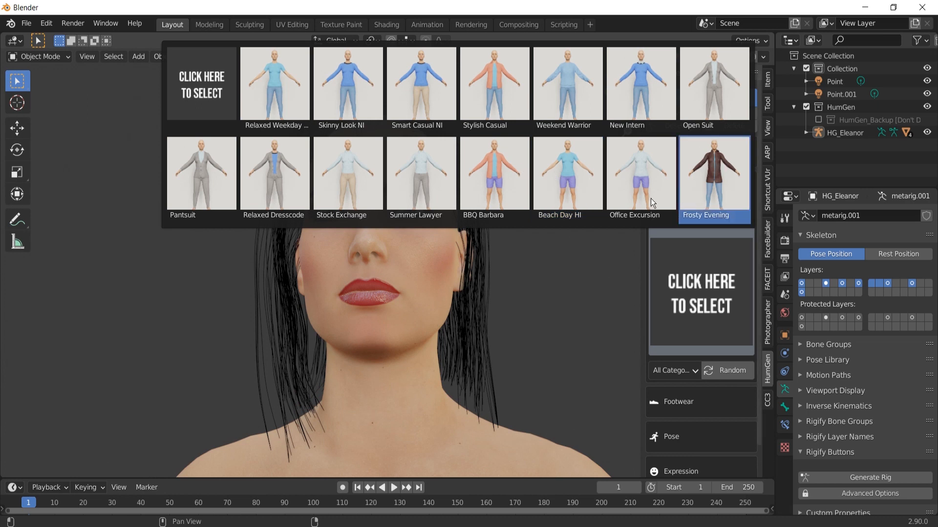
pyautogui.click(526, 263)
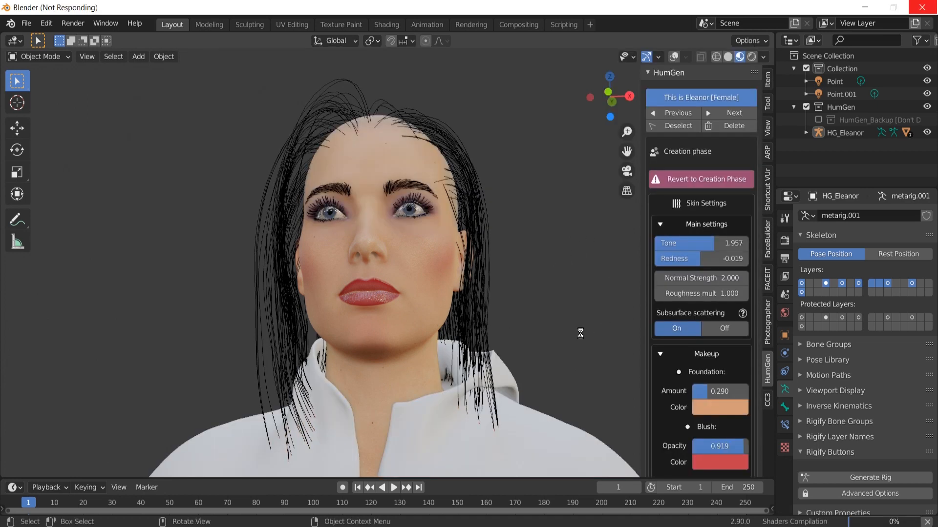
pyautogui.scroll(-10, 555, 338)
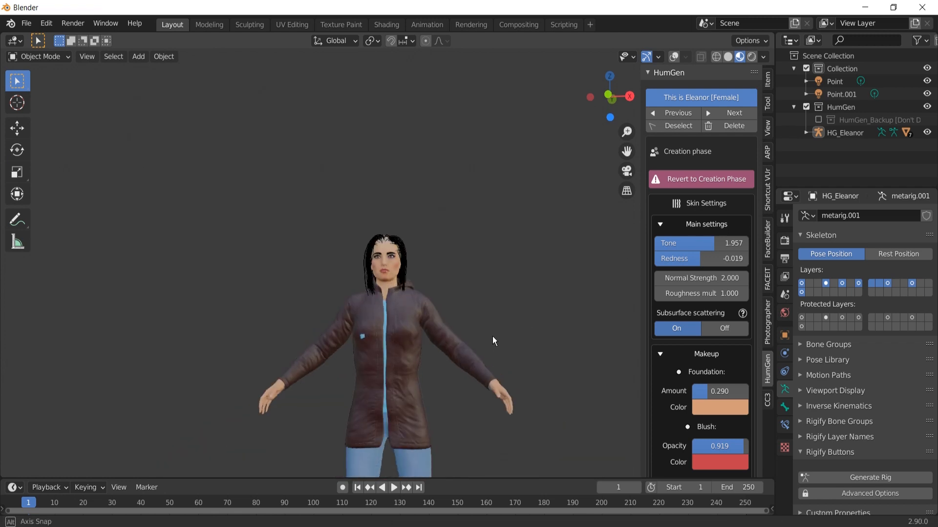
pyautogui.scroll(10, 483, 224)
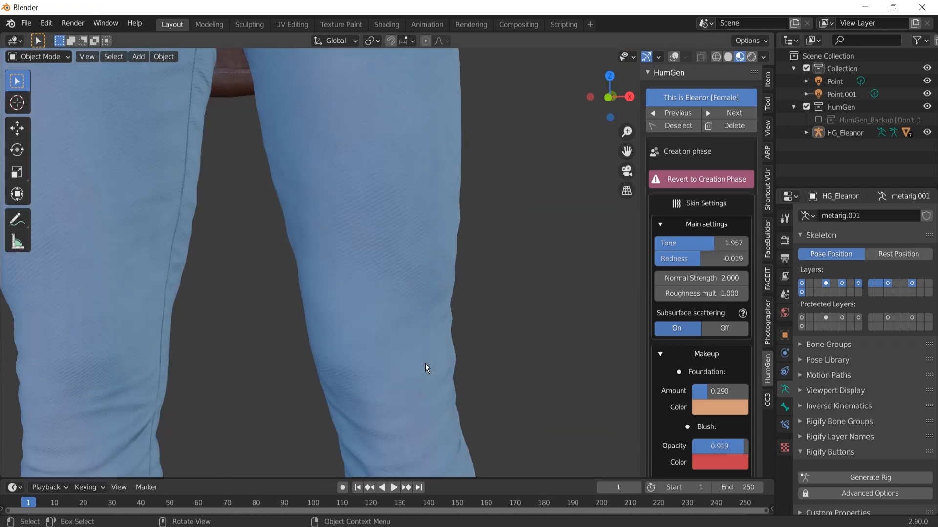
pyautogui.scroll(-8, 405, 312)
pyautogui.moveTo(463, 241); pyautogui.dragTo(450, 263, button='middle')
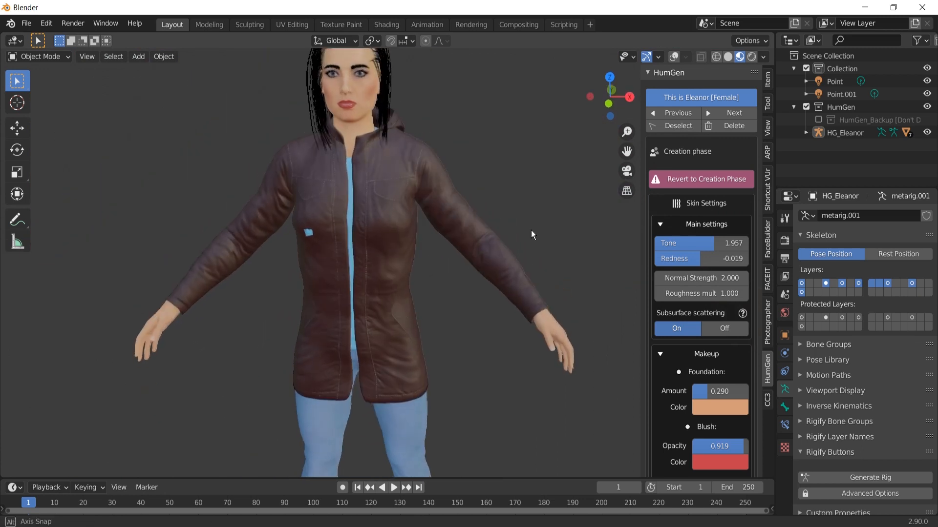
# Collapse the makeup settings and put the Garden Boot footwear on the human.
pyautogui.scroll(-7, 704, 293)
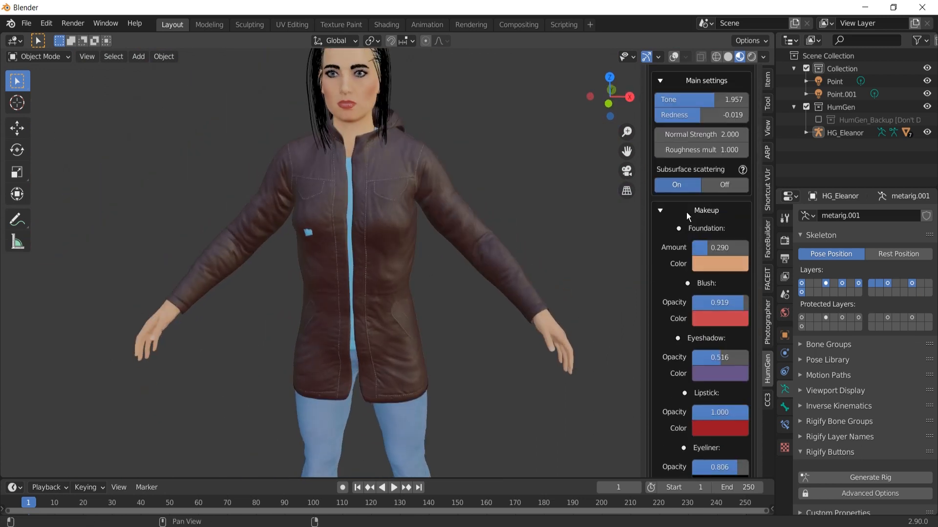
pyautogui.click(686, 211)
pyautogui.scroll(-2, 684, 311)
pyautogui.click(676, 343)
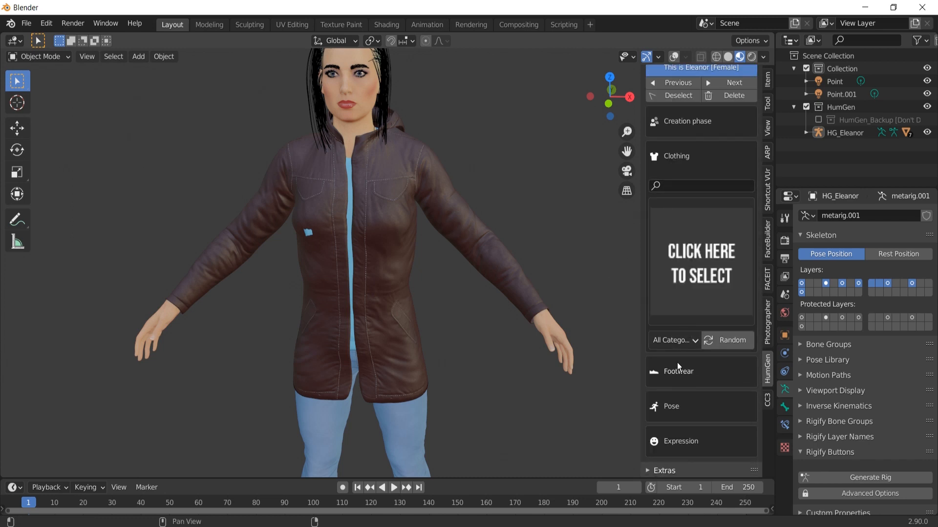
pyautogui.click(682, 375)
pyautogui.click(709, 302)
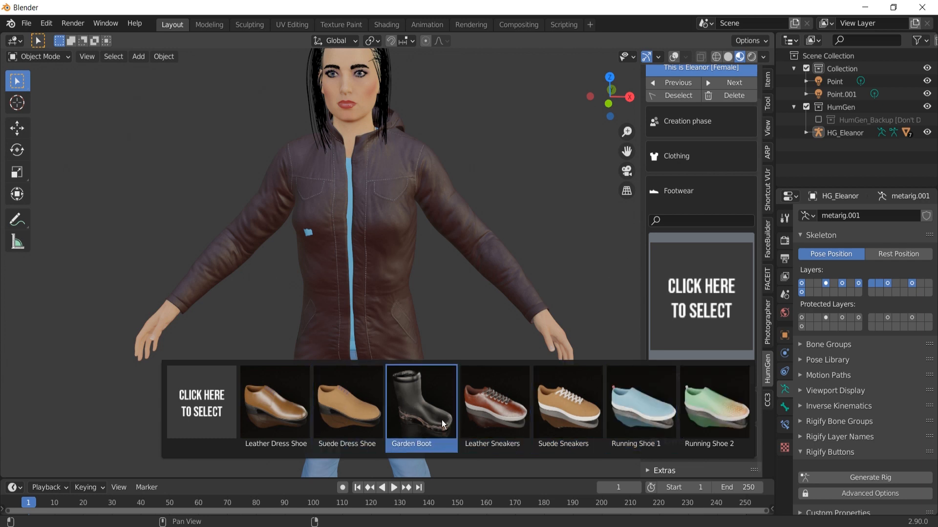
pyautogui.scroll(-4, 485, 372)
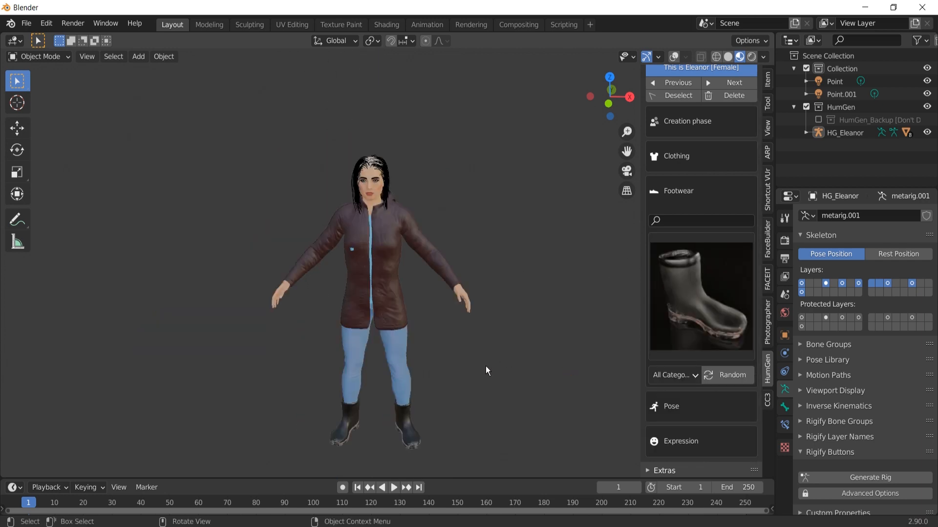
# Examine the boots, jeans and jacket on the dressed human up close and at a distance.
pyautogui.keyDown('shift'); pyautogui.moveTo(493, 380); pyautogui.dragTo(444, 239, button='middle'); pyautogui.keyUp('shift')
pyautogui.scroll(5, 488, 293)
pyautogui.keyDown('shift'); pyautogui.moveTo(415, 157); pyautogui.dragTo(418, 342, button='middle'); pyautogui.keyUp('shift')
pyautogui.keyDown('shift'); pyautogui.moveTo(423, 193); pyautogui.dragTo(426, 287, button='middle'); pyautogui.keyUp('shift')
pyautogui.scroll(-1, 415, 168)
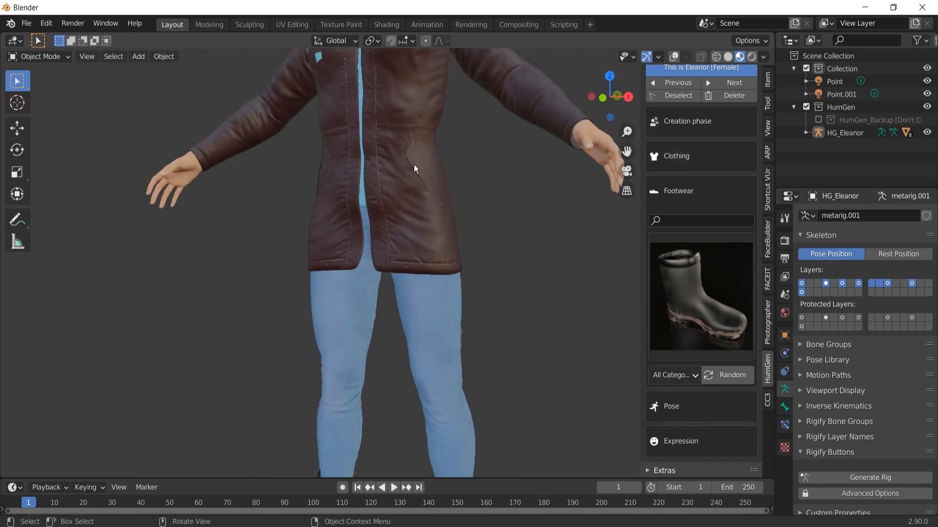
pyautogui.keyDown('shift'); pyautogui.moveTo(414, 164); pyautogui.dragTo(425, 295, button='middle'); pyautogui.keyUp('shift')
pyautogui.scroll(-1, 445, 230)
pyautogui.scroll(-1, 446, 230)
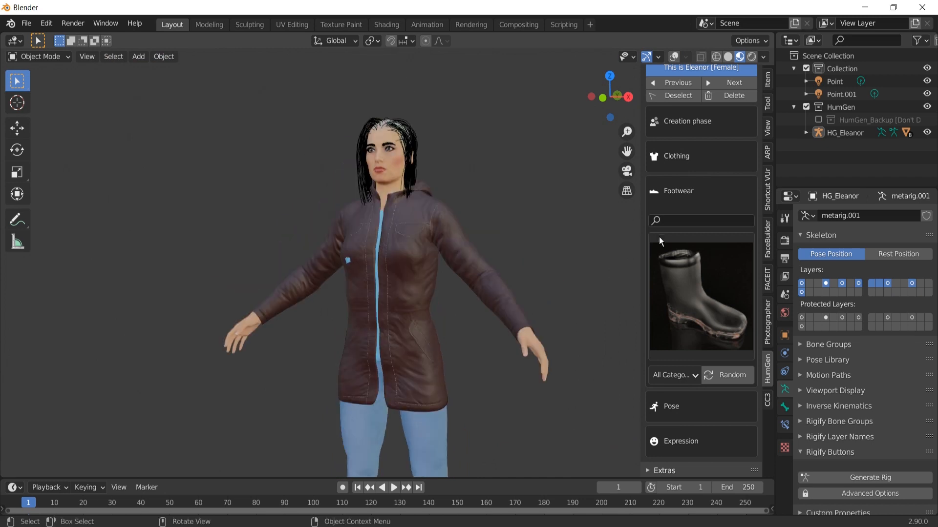
# Close the footwear options and open the human's pose library.
pyautogui.click(680, 196)
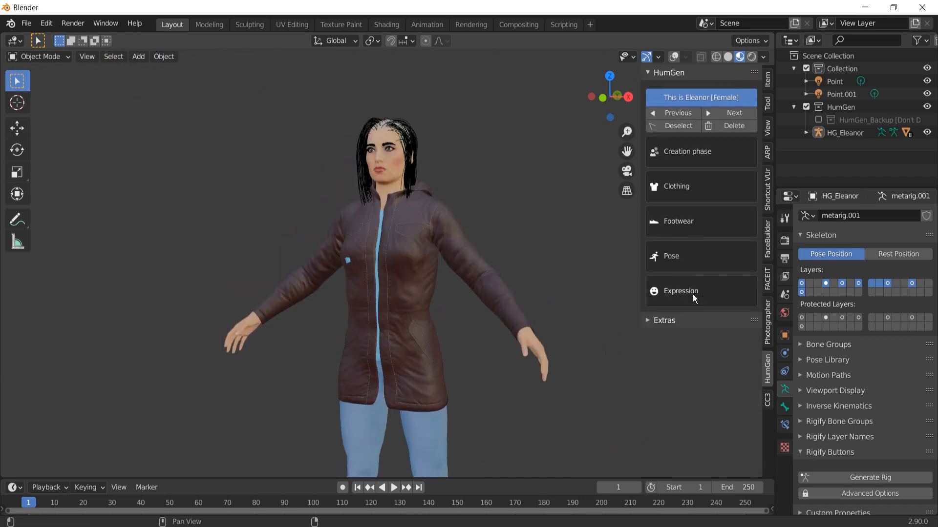
pyautogui.click(682, 260)
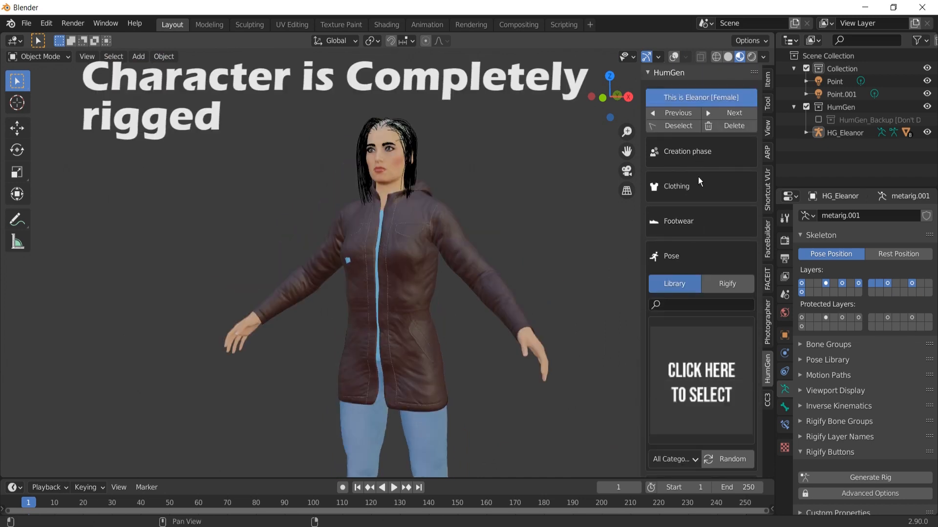
pyautogui.click(687, 157)
pyautogui.click(687, 159)
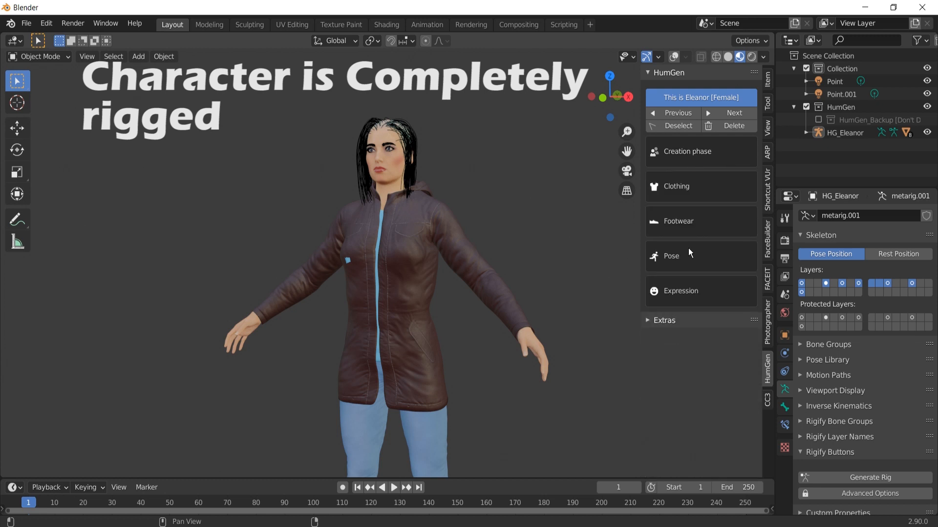
pyautogui.click(673, 260)
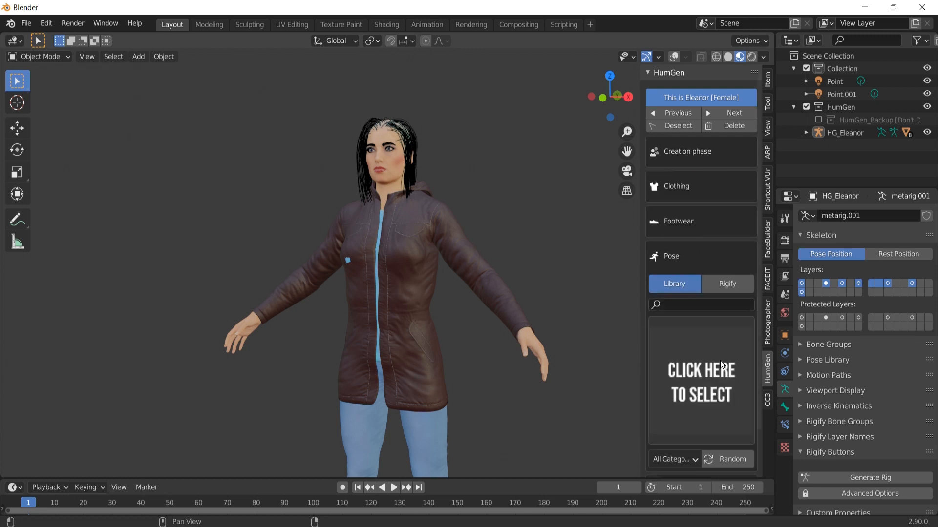
# Apply the Standing waving pose to the human and view it in solid shading.
pyautogui.click(720, 364)
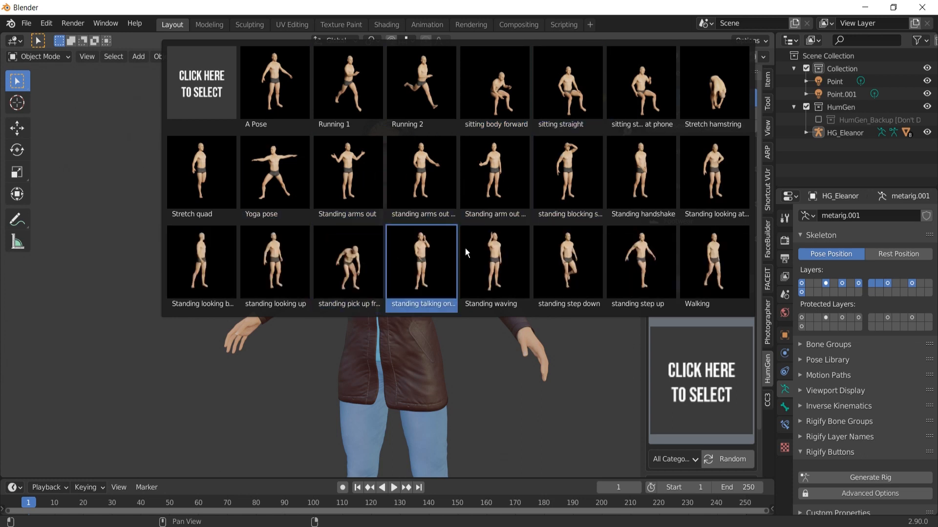
pyautogui.click(508, 248)
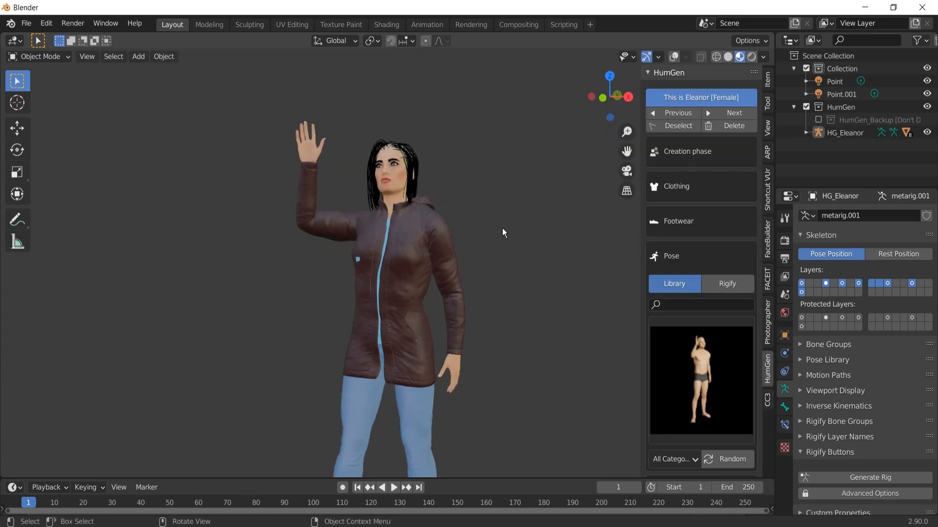
pyautogui.press('z')
pyautogui.click(541, 223)
pyautogui.moveTo(485, 224); pyautogui.dragTo(440, 235, button='middle')
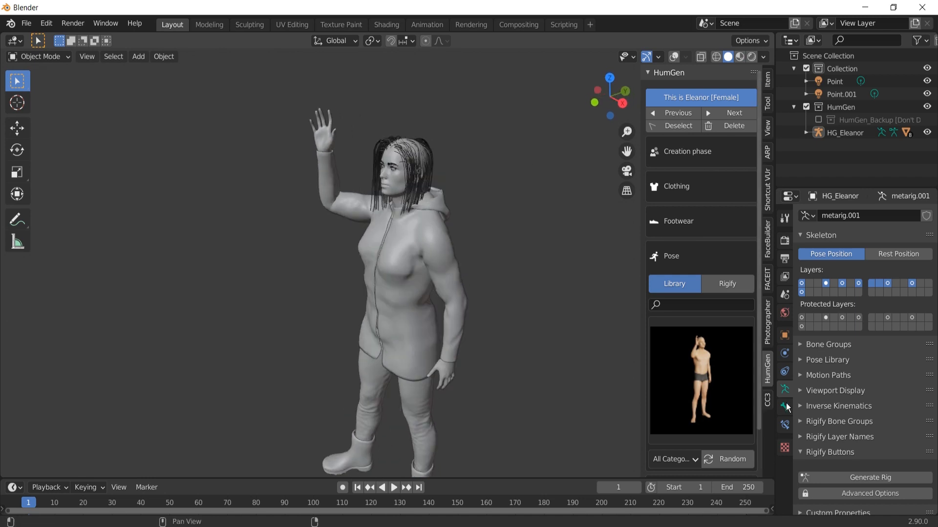
# Apply the Walking pose to the human and view it from the front.
pyautogui.click(669, 380)
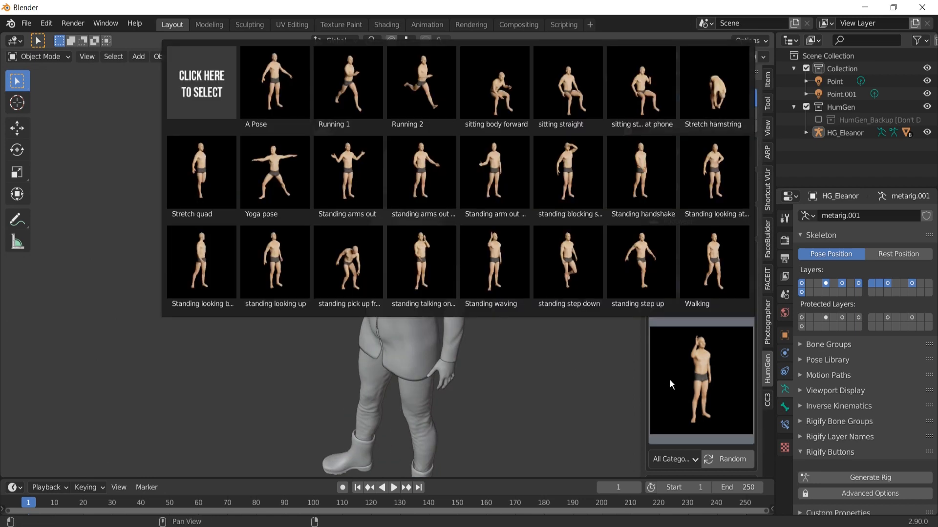
pyautogui.click(717, 250)
pyautogui.moveTo(390, 284); pyautogui.dragTo(616, 295, button='middle')
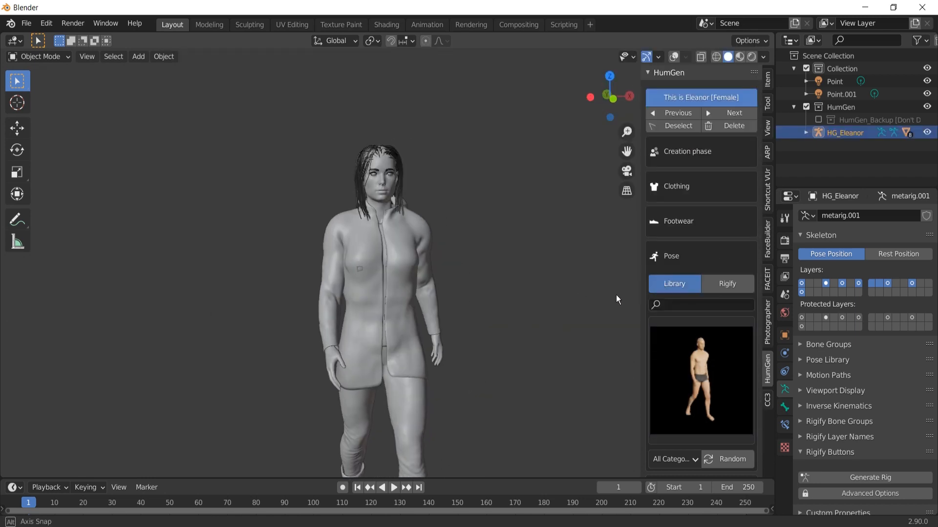
# Apply the Stretch hamstring pose to the human and switch the viewport to rendered shading.
pyautogui.click(703, 363)
pyautogui.click(725, 102)
pyautogui.moveTo(516, 260); pyautogui.dragTo(244, 235, button='middle')
pyautogui.press('z')
pyautogui.click(484, 181)
# Apply the Stretch quad pose to the human and inspect it up close.
pyautogui.click(703, 381)
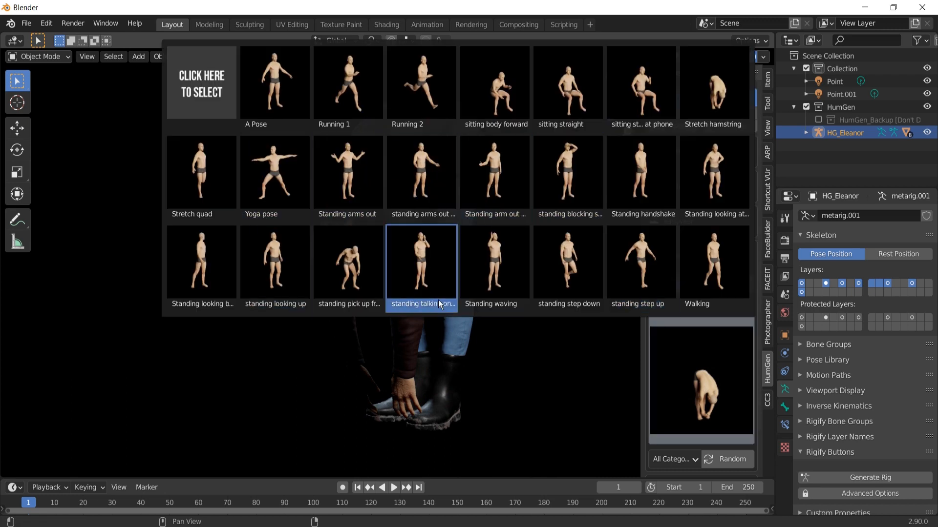
pyautogui.click(221, 168)
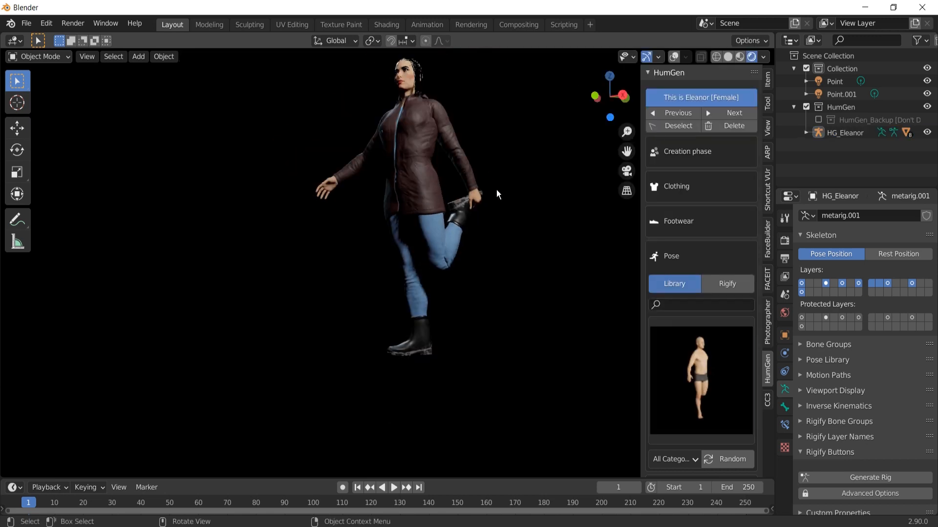
pyautogui.scroll(4, 476, 246)
pyautogui.moveTo(440, 277); pyautogui.dragTo(527, 298, button='middle')
# Return the human to the A Pose and frame the upper body.
pyautogui.click(674, 371)
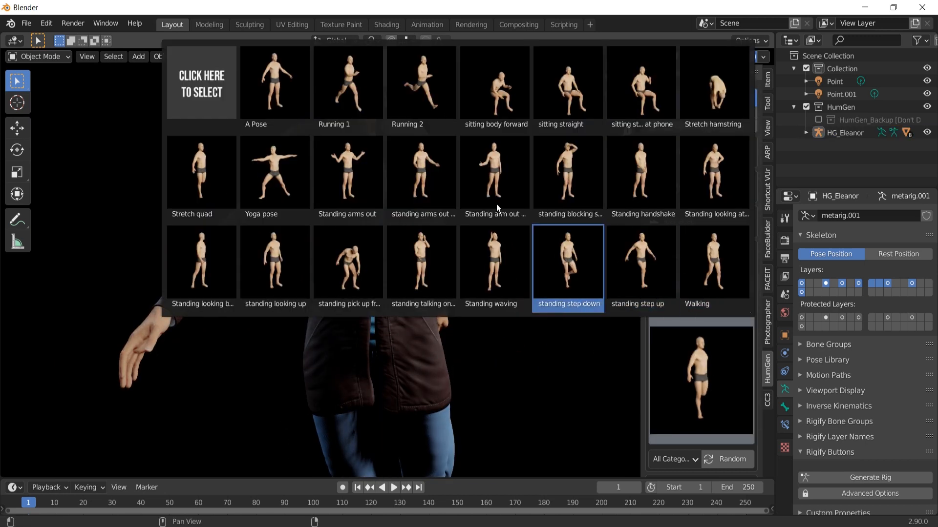
pyautogui.click(463, 229)
pyautogui.scroll(-3, 461, 222)
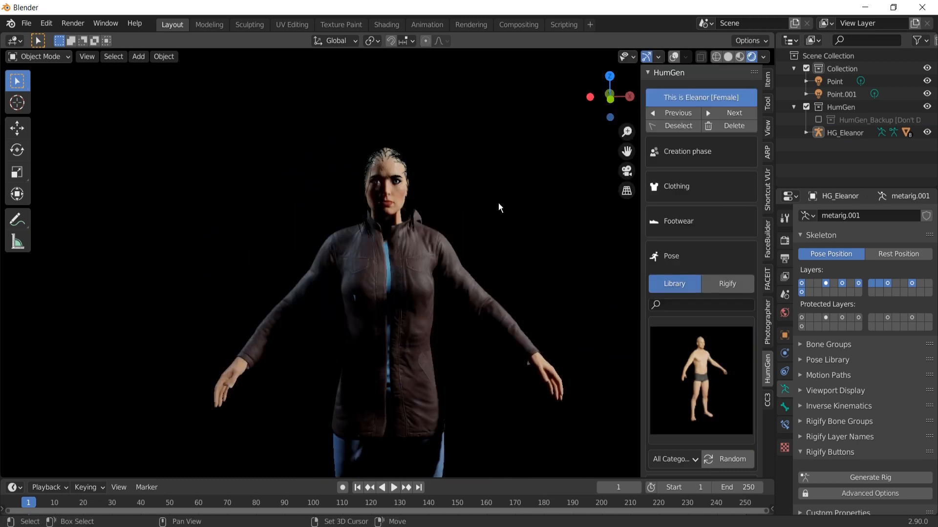
# Switch the viewport to material preview shading and open the human's Expression settings.
pyautogui.press('z')
pyautogui.click(493, 274)
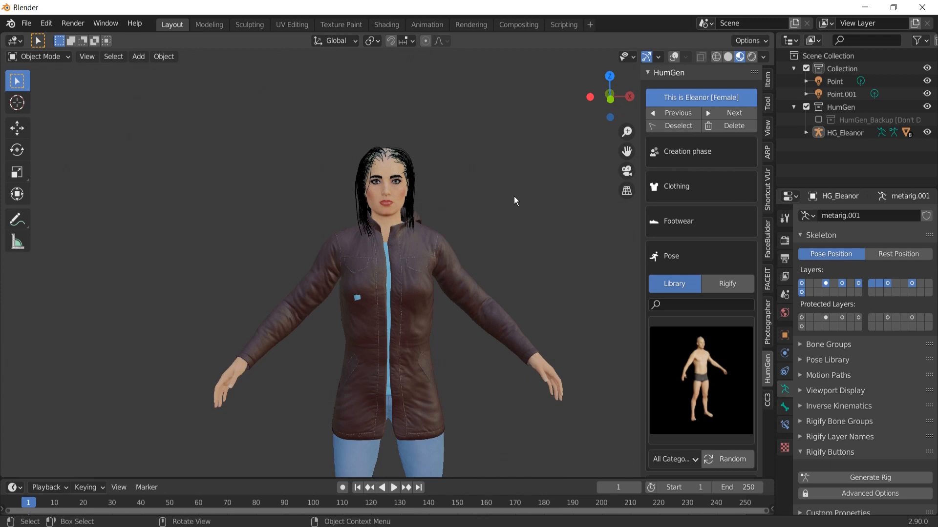
pyautogui.scroll(4, 491, 220)
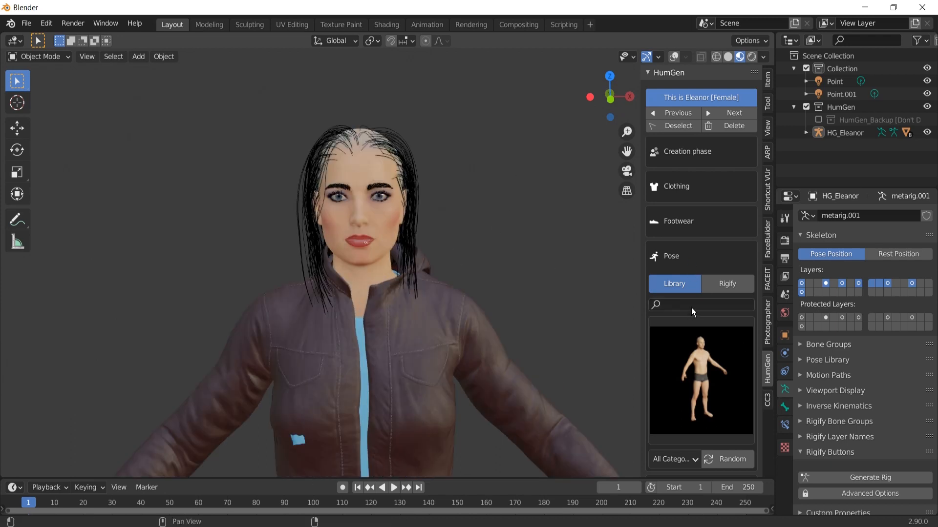
pyautogui.scroll(-3, 689, 360)
pyautogui.click(694, 442)
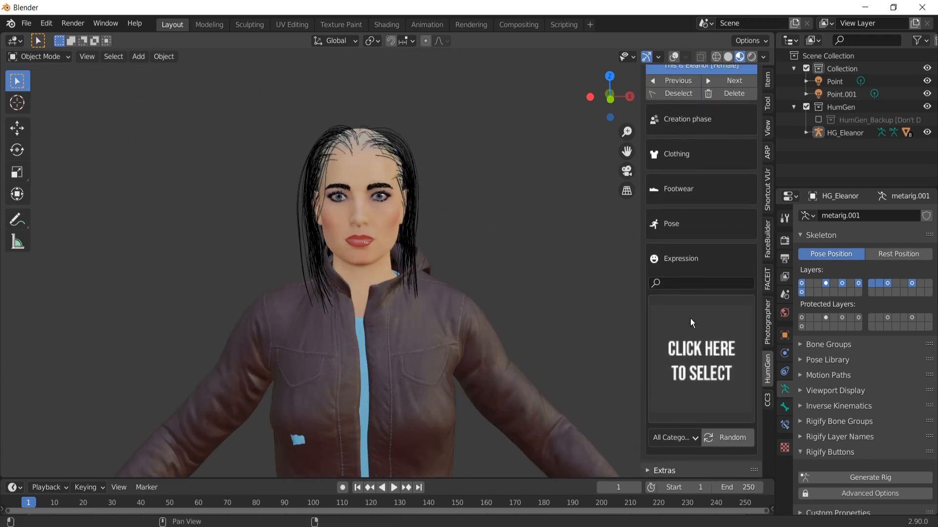
# Apply the sad smile expression, set its strength to 0 and switch the viewport to solid shading.
pyautogui.click(694, 338)
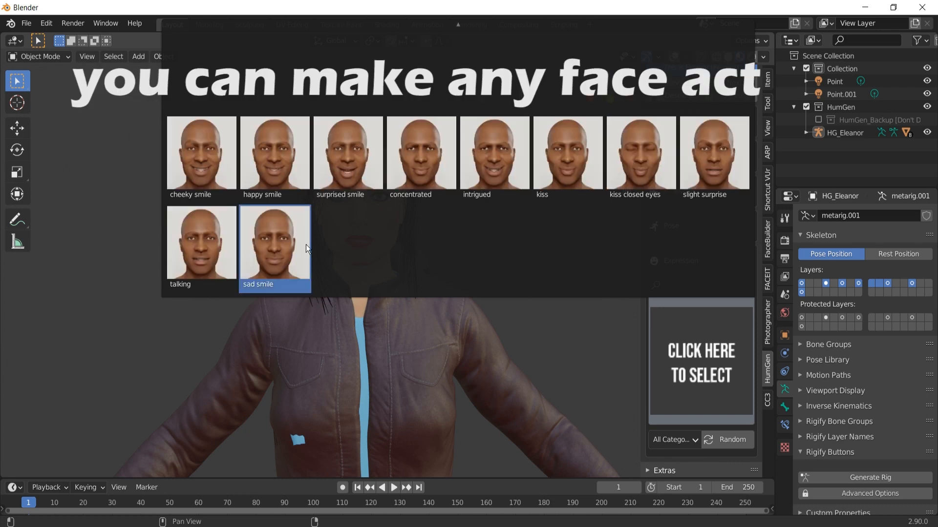
pyautogui.click(464, 246)
pyautogui.scroll(2, 464, 246)
pyautogui.keyDown('shift'); pyautogui.moveTo(464, 246); pyautogui.dragTo(493, 266, button='middle'); pyautogui.keyUp('shift')
pyautogui.scroll(4, 472, 253)
pyautogui.scroll(-2, 720, 440)
pyautogui.moveTo(720, 452)
pyautogui.mouseDown()
pyautogui.moveTo(683, 450)
pyautogui.moveTo(742, 450)
pyautogui.mouseUp()
pyautogui.press('z')
pyautogui.click(519, 281)
pyautogui.press('Return')
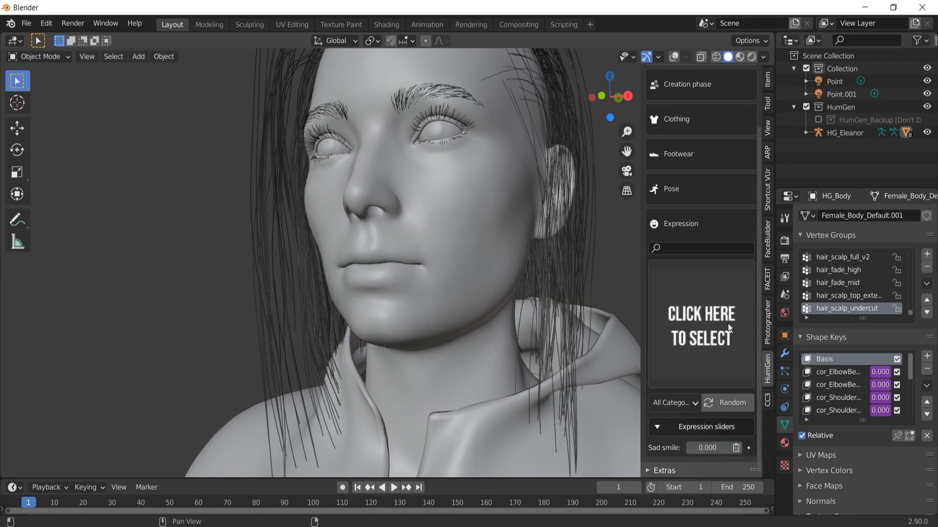
# Apply the surprised smile expression and view the face from the front in rendered shading.
pyautogui.click(728, 323)
pyautogui.click(362, 128)
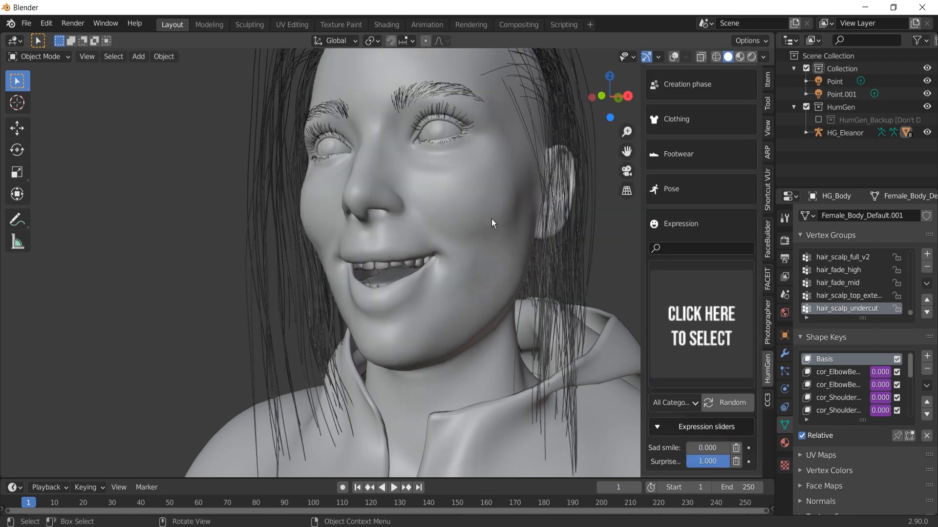
pyautogui.press('z')
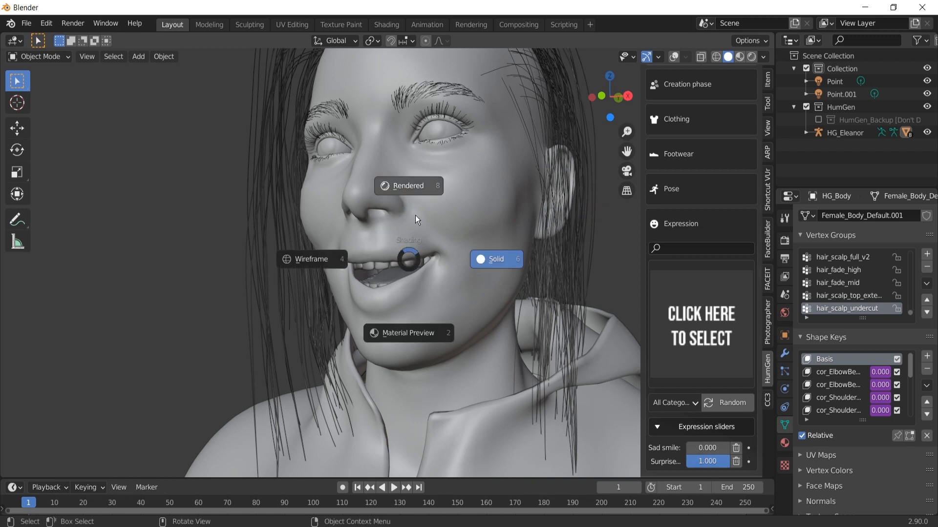
pyautogui.click(450, 208)
pyautogui.moveTo(465, 236); pyautogui.dragTo(535, 247, button='middle')
# Set the surprised smile strength to 0.2, then raise it to 0.5 and check the face at an angle.
pyautogui.click(716, 461)
pyautogui.press('BackSpace')
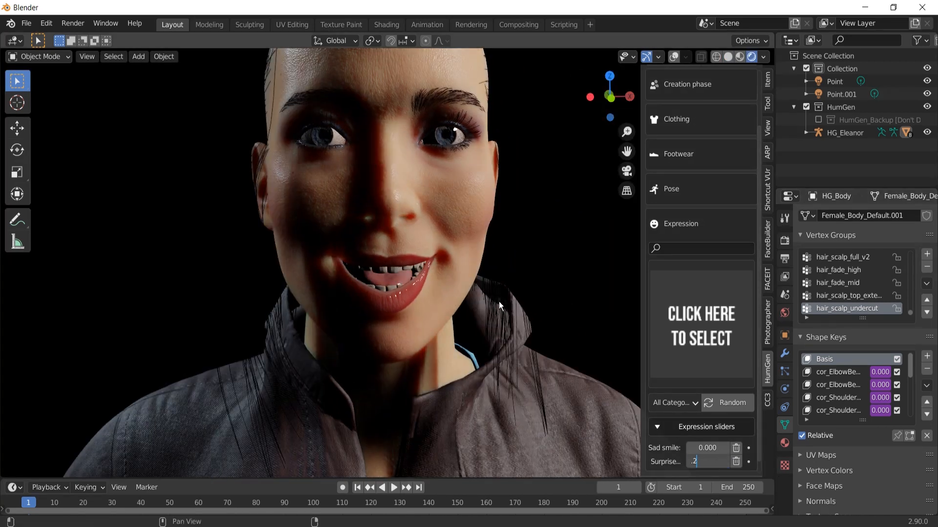
pyautogui.write('.2')
pyautogui.press('Return')
pyautogui.moveTo(519, 288); pyautogui.dragTo(542, 288, button='middle')
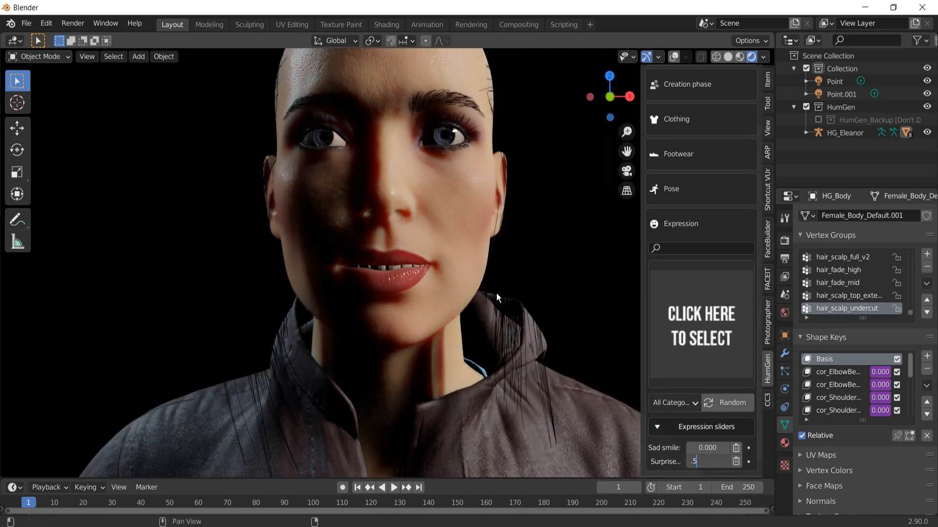
pyautogui.write('.5')
pyautogui.press('Return')
pyautogui.moveTo(512, 280); pyautogui.dragTo(458, 278, button='middle')
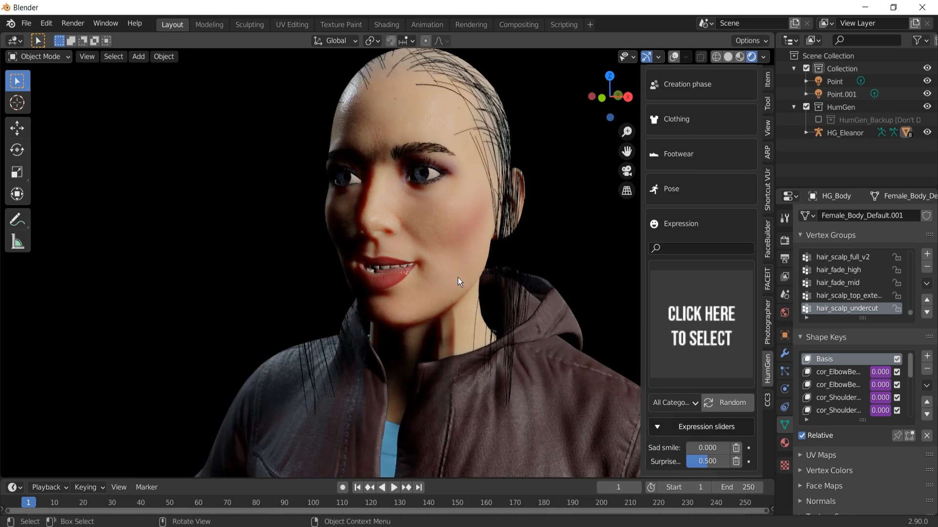
# Switch the viewport to solid shading and apply the slight surprise expression.
pyautogui.press('z')
pyautogui.click(656, 360)
pyautogui.click(703, 332)
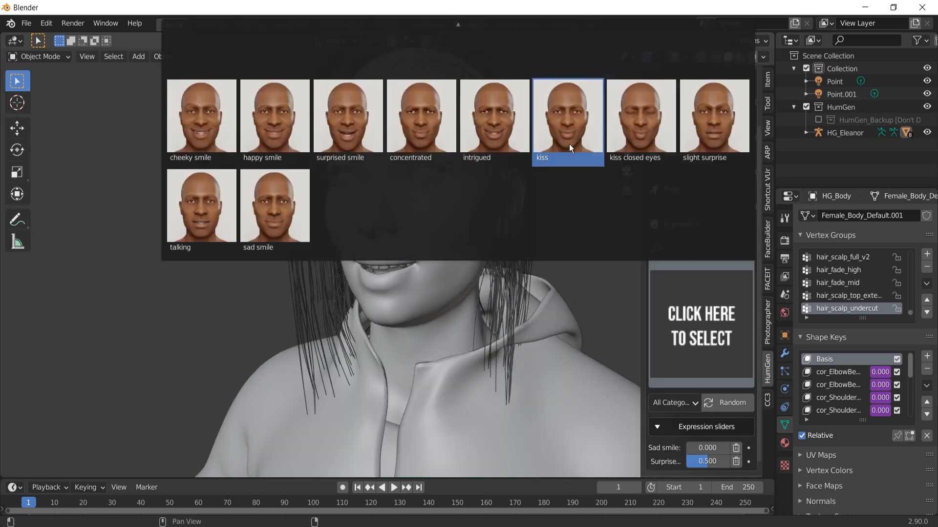
pyautogui.click(719, 116)
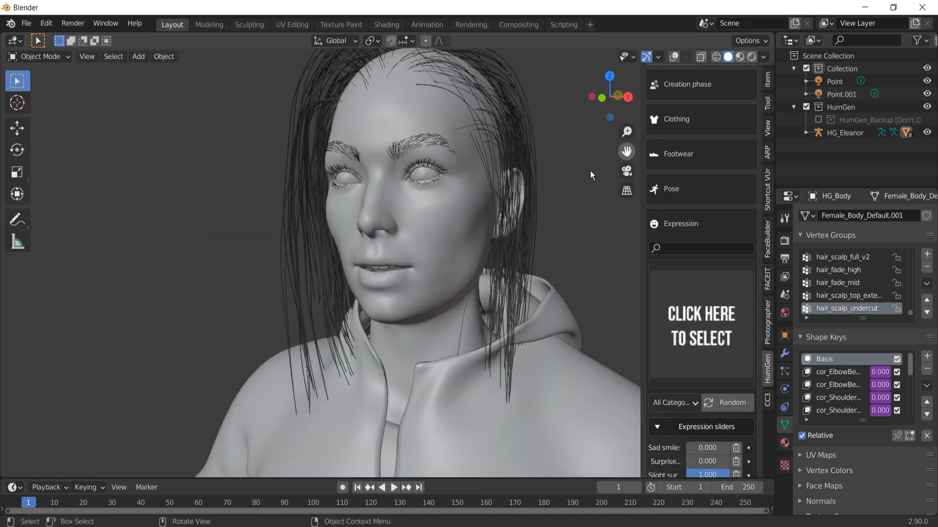
# Apply the kiss closed eyes expression and view the face closer to the front.
pyautogui.click(704, 296)
pyautogui.click(646, 147)
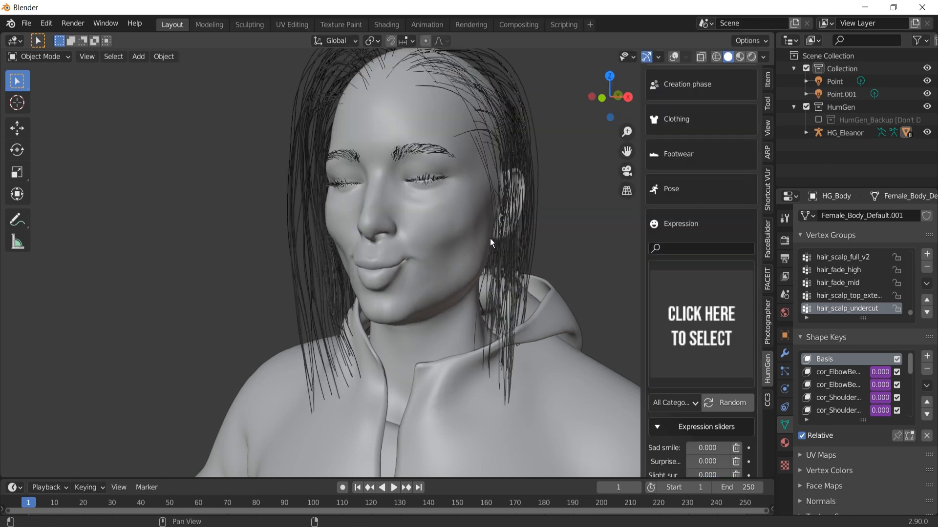
pyautogui.moveTo(415, 255); pyautogui.dragTo(449, 258, button='middle')
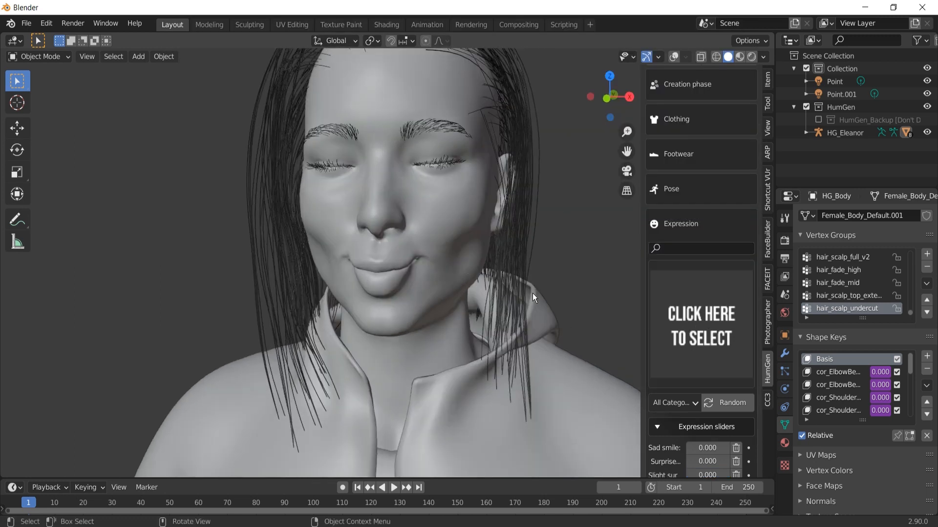
# Apply the Blink Right expression and inspect the face up close in material preview shading.
pyautogui.click(722, 340)
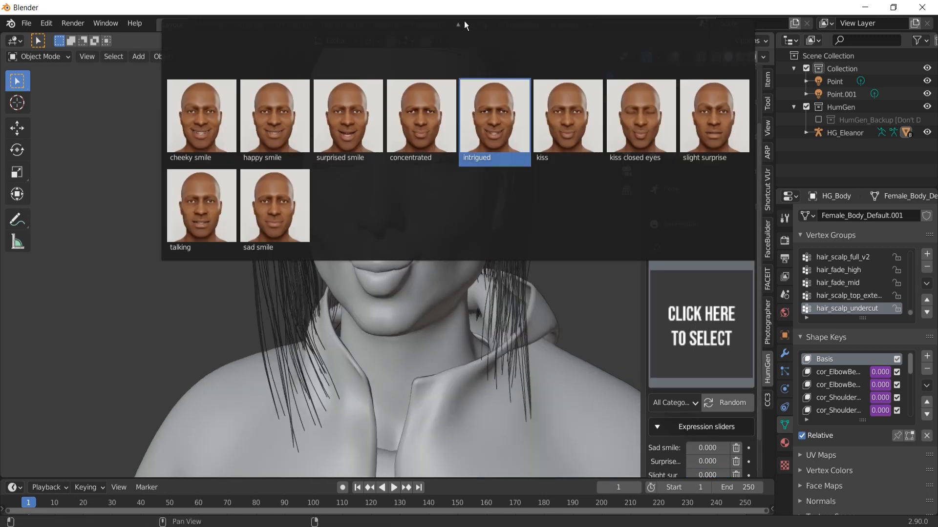
pyautogui.moveTo(454, 25)
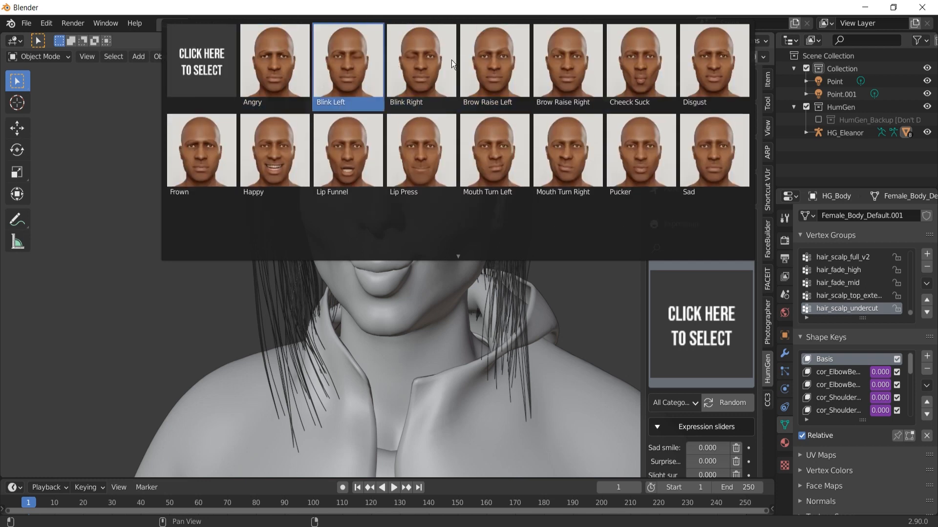
pyautogui.click(434, 71)
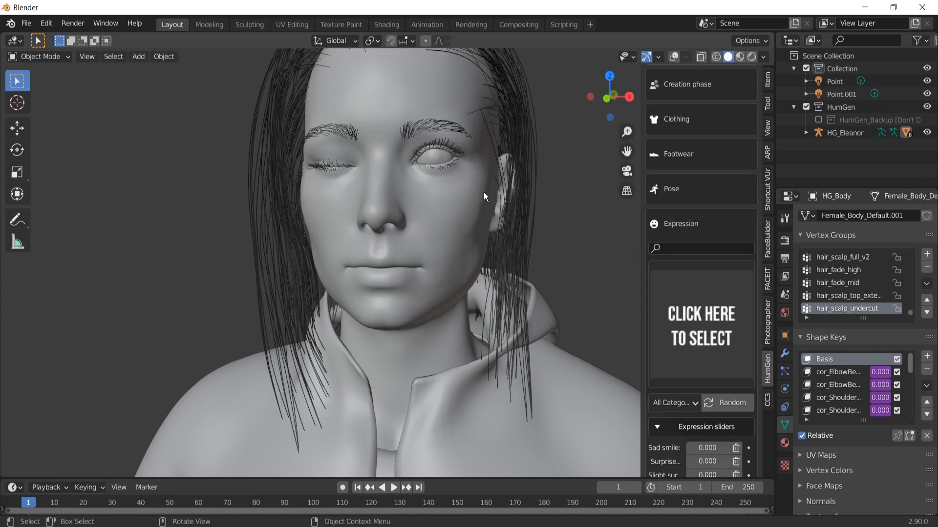
pyautogui.moveTo(460, 166); pyautogui.dragTo(494, 178, button='middle')
pyautogui.press('z')
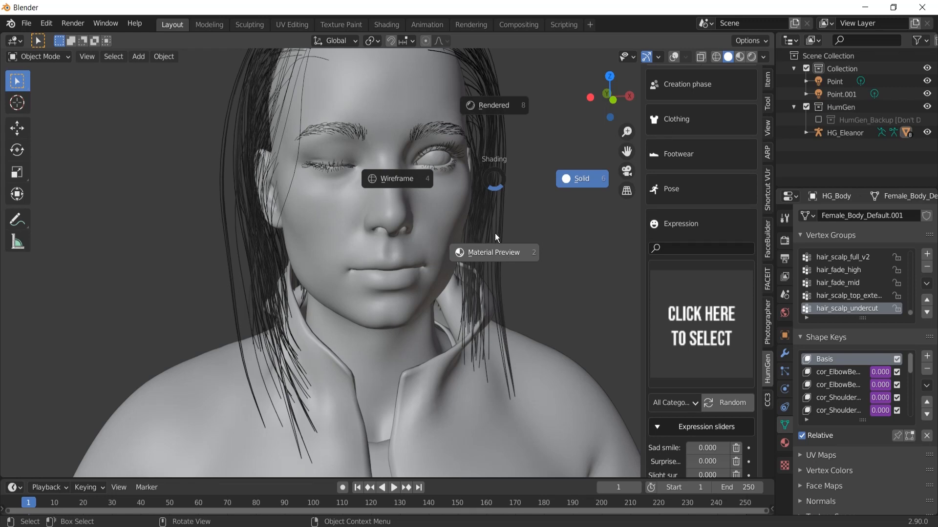
pyautogui.click(488, 234)
pyautogui.moveTo(417, 204)
pyautogui.keyDown('shift'); pyautogui.mouseDown(button='middle')
pyautogui.moveTo(452, 266)
pyautogui.moveTo(392, 248)
pyautogui.mouseUp(button='middle'); pyautogui.keyUp('shift')
pyautogui.scroll(3, 440, 261)
pyautogui.scroll(-4, 406, 252)
# Set the Blink Right expression strength to 0 and return the viewport to material preview shading.
pyautogui.click(683, 323)
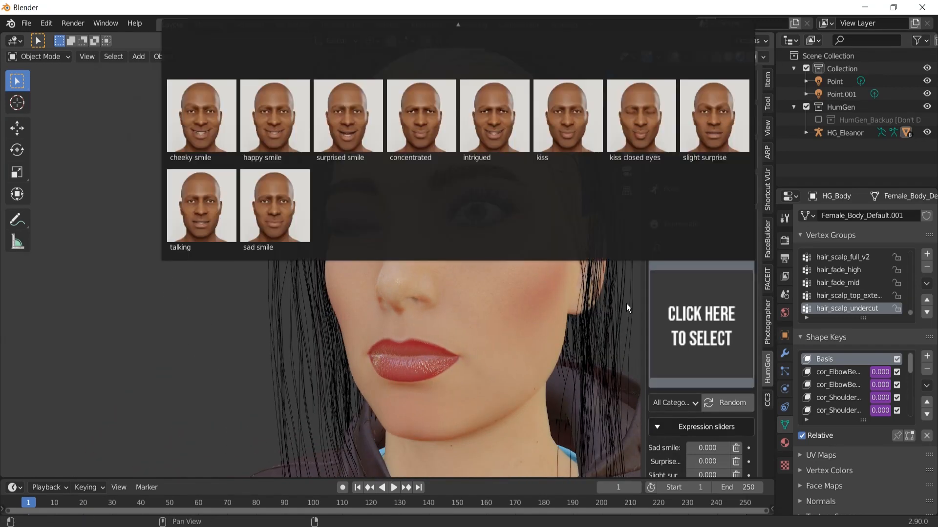
pyautogui.scroll(-3, 735, 368)
pyautogui.press('z')
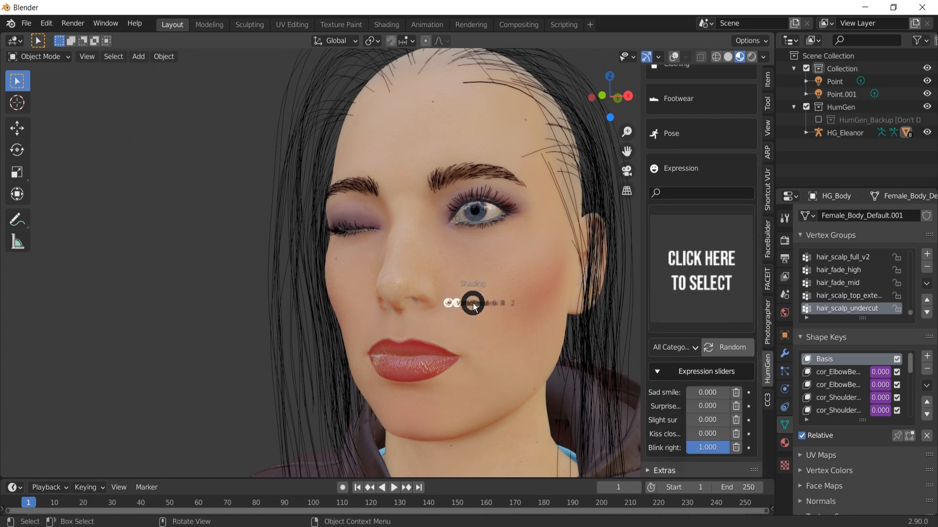
pyautogui.click(615, 349)
pyautogui.moveTo(707, 448)
pyautogui.mouseDown()
pyautogui.moveTo(728, 447)
pyautogui.moveTo(693, 447)
pyautogui.mouseUp()
pyautogui.press('z')
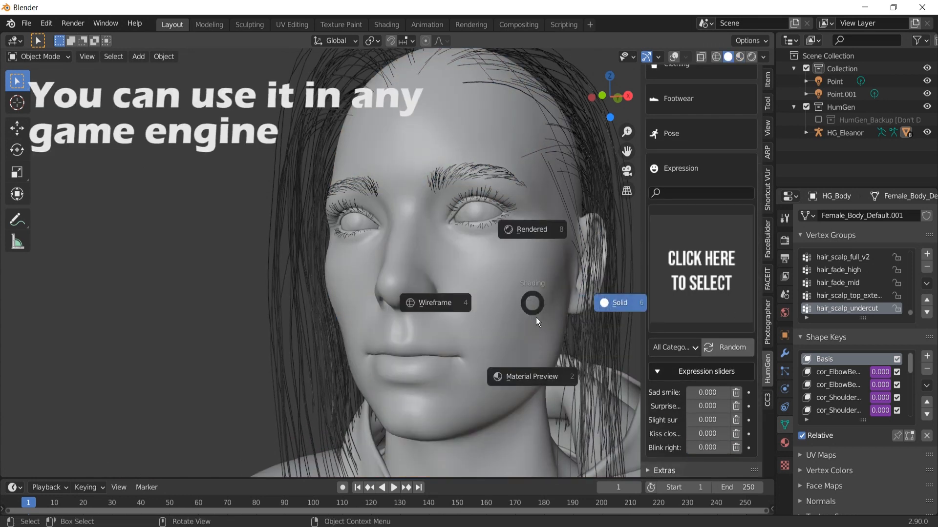
pyautogui.click(701, 436)
pyautogui.moveTo(707, 447)
pyautogui.mouseDown()
pyautogui.moveTo(725, 447)
pyautogui.moveTo(687, 451)
pyautogui.mouseUp()
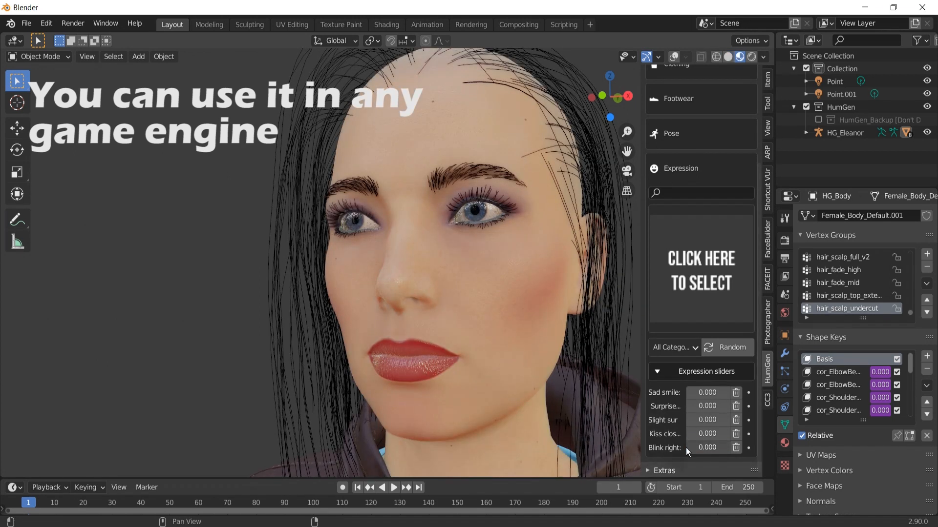
# Apply the Frown expression to the human and frame the upper body.
pyautogui.click(749, 298)
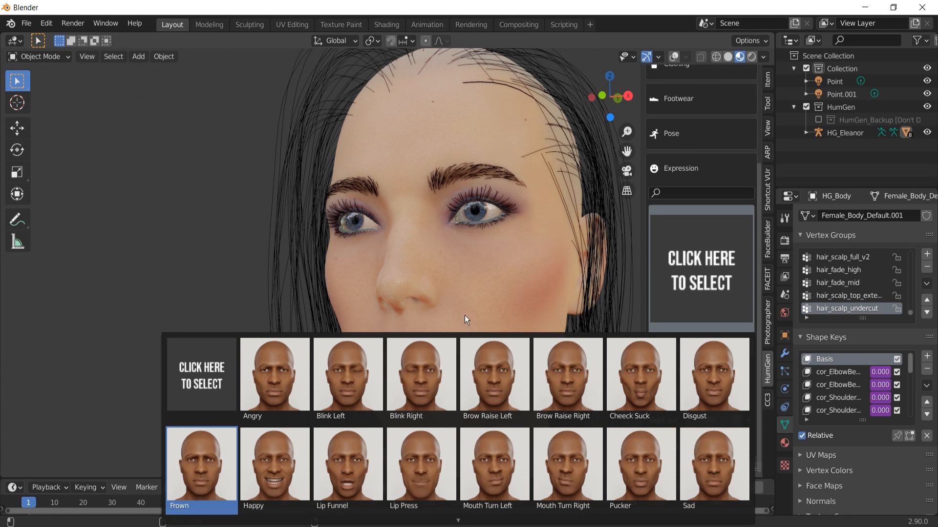
pyautogui.scroll(-4, 438, 276)
pyautogui.moveTo(426, 257); pyautogui.dragTo(465, 295, button='middle')
pyautogui.scroll(-5, 443, 272)
pyautogui.scroll(4, 464, 291)
pyautogui.scroll(-1, 464, 211)
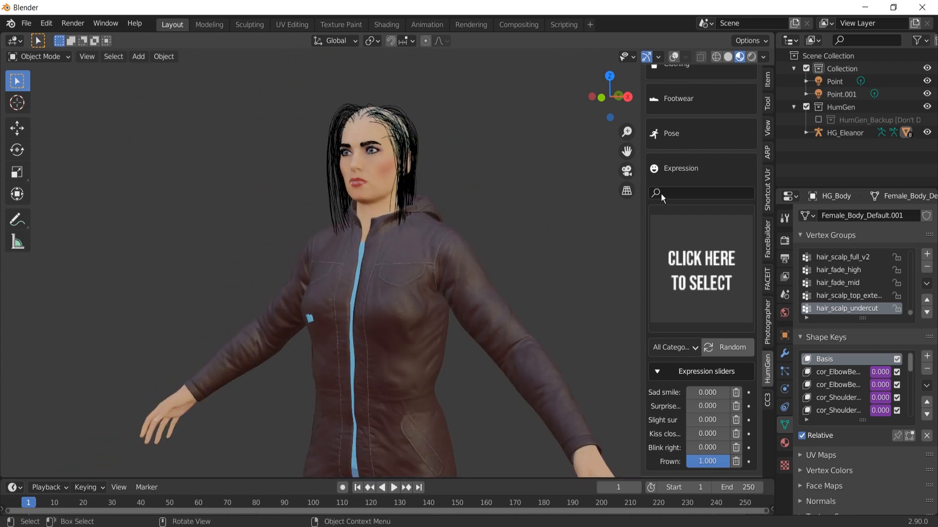
# Close the Expression settings and turn on the viewport overlays to show the human's bones.
pyautogui.click(670, 173)
pyautogui.moveTo(454, 228); pyautogui.dragTo(514, 225, button='middle')
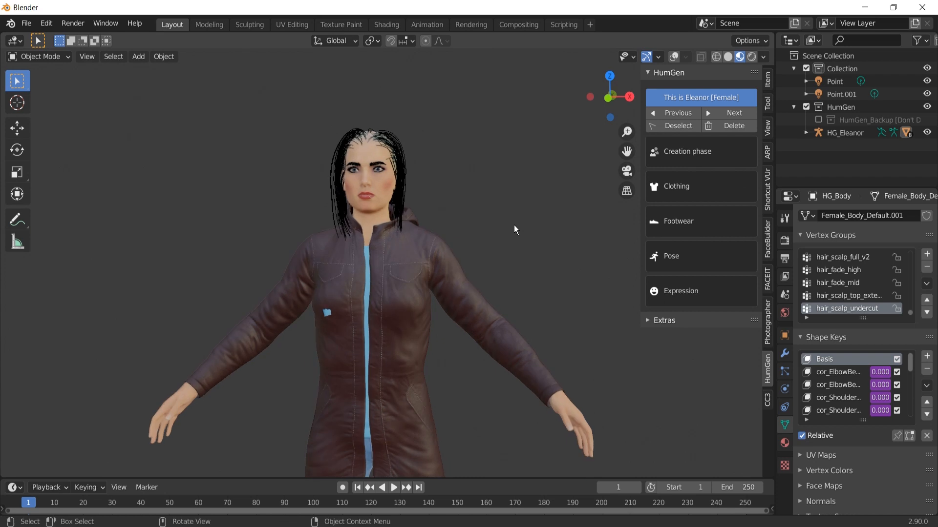
pyautogui.click(673, 57)
pyautogui.moveTo(462, 201); pyautogui.dragTo(398, 192, button='middle')
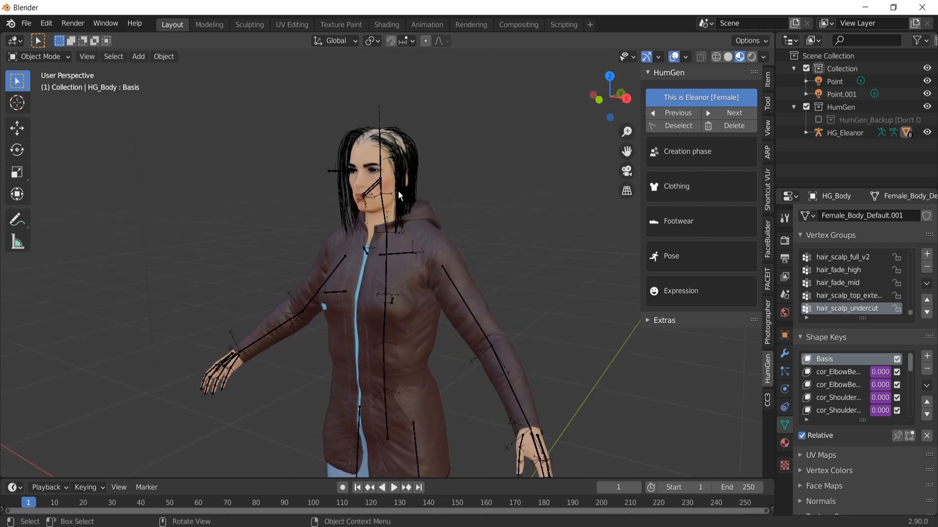
# Open the Rigify option of the Pose settings and generate a Rigify rig for the human.
pyautogui.click(683, 291)
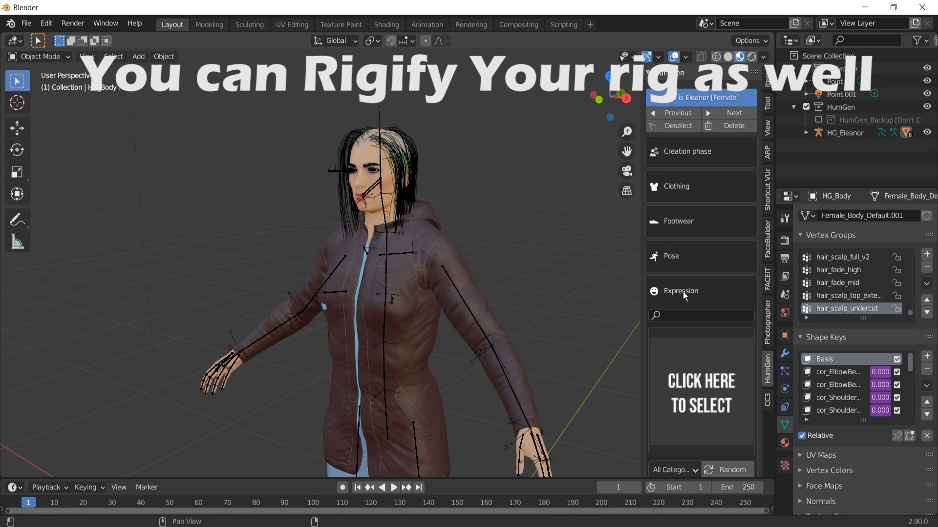
pyautogui.click(682, 290)
pyautogui.click(679, 259)
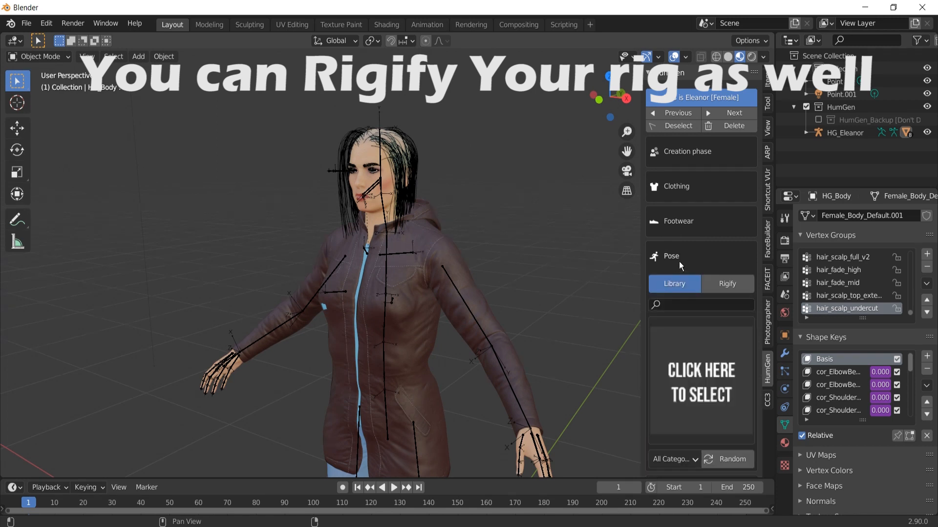
pyautogui.click(727, 287)
pyautogui.click(703, 315)
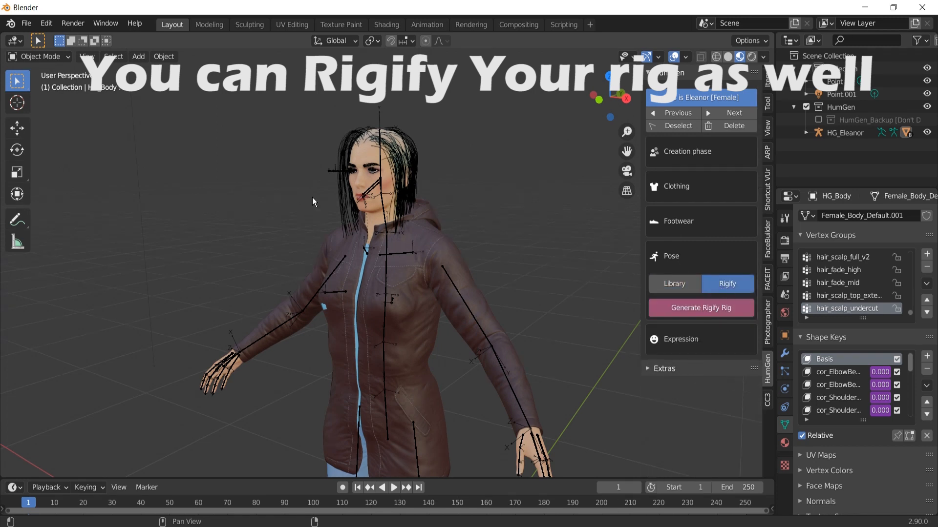
# Select the generated Rigify rig and switch it to Pose Mode.
pyautogui.click(399, 130)
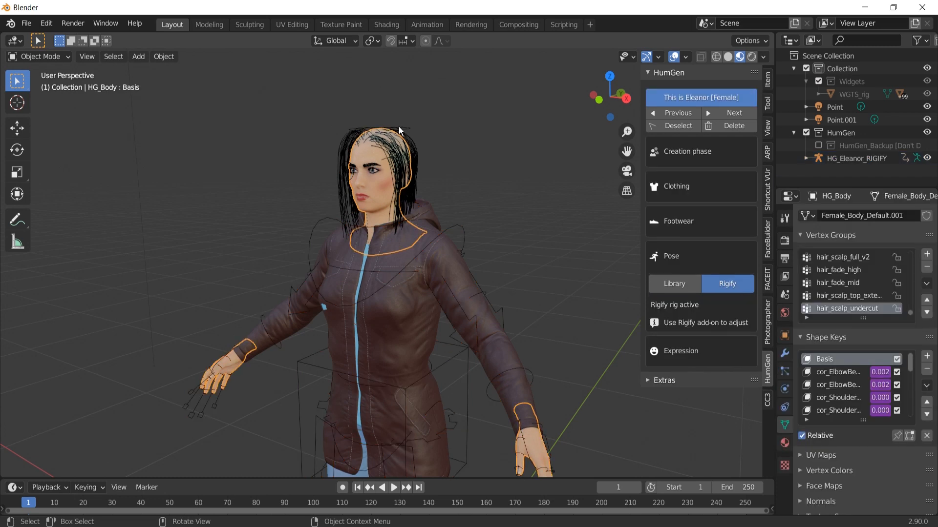
pyautogui.click(404, 132)
pyautogui.click(62, 57)
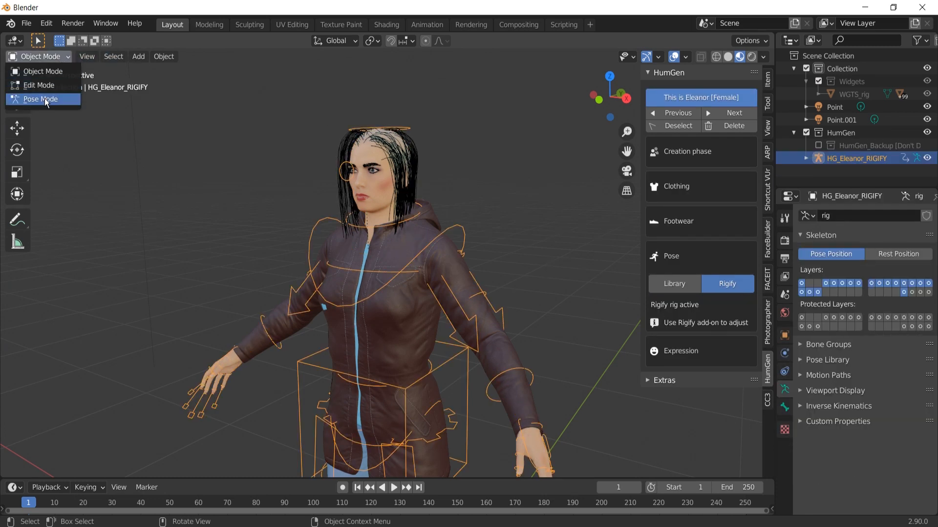
pyautogui.click(408, 127)
pyautogui.hotkey('ctrl', 'Tab')
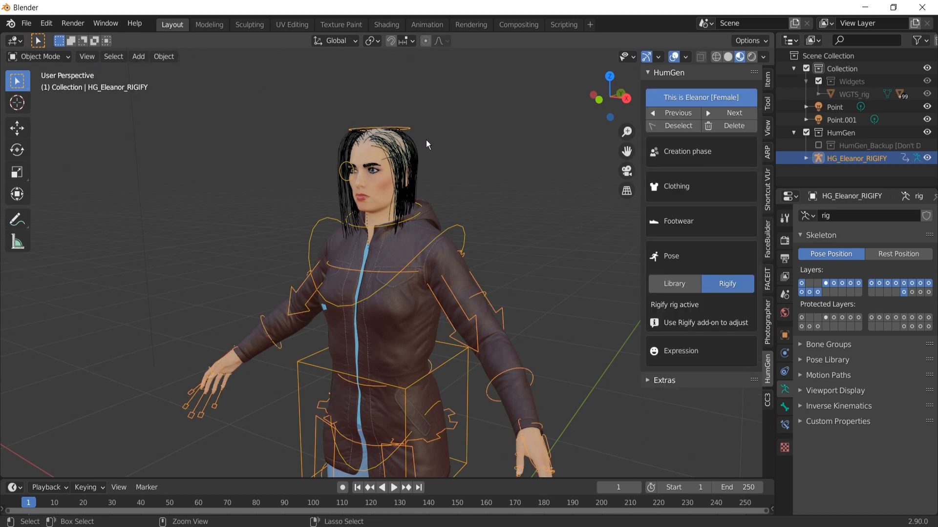
pyautogui.hotkey('ctrl', 'Tab')
# Switch the viewport to solid shading and try rotating the rig's head control.
pyautogui.press('r')
pyautogui.press('Escape')
pyautogui.press('z')
pyautogui.click(567, 158)
pyautogui.keyDown('shift'); pyautogui.moveTo(518, 169); pyautogui.dragTo(511, 215, button='middle'); pyautogui.keyUp('shift')
pyautogui.scroll(3, 469, 193)
pyautogui.moveTo(415, 178); pyautogui.dragTo(461, 176, button='middle')
pyautogui.press('r')
pyautogui.press('r')
pyautogui.rightClick(542, 186)
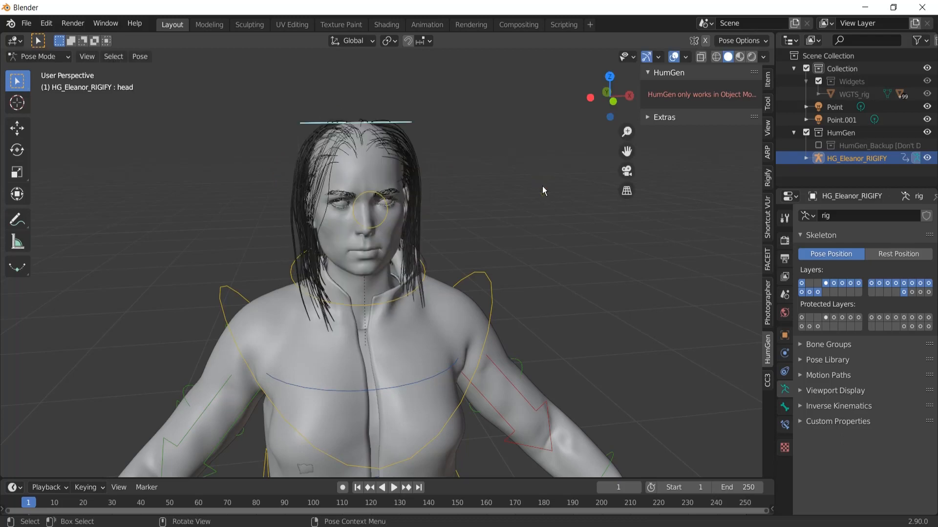
# Try rotating and moving the rig's torso control around the hips.
pyautogui.scroll(-5, 548, 274)
pyautogui.keyDown('shift'); pyautogui.moveTo(546, 359); pyautogui.dragTo(540, 167, button='middle'); pyautogui.keyUp('shift')
pyautogui.moveTo(459, 174); pyautogui.dragTo(344, 182, button='middle')
pyautogui.keyDown('shift'); pyautogui.moveTo(468, 229); pyautogui.dragTo(618, 202, button='middle'); pyautogui.keyUp('shift')
pyautogui.click(510, 199)
pyautogui.press('r')
pyautogui.rightClick(436, 215)
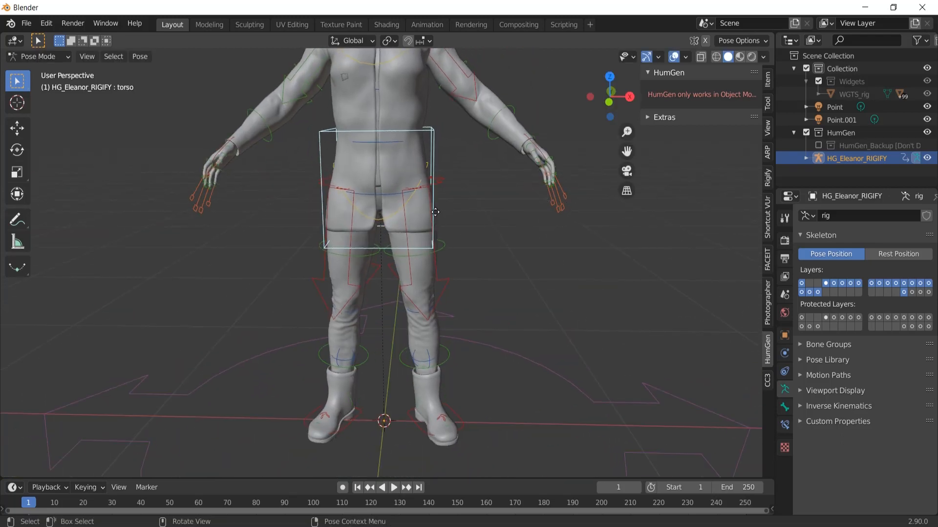
pyautogui.press('g')
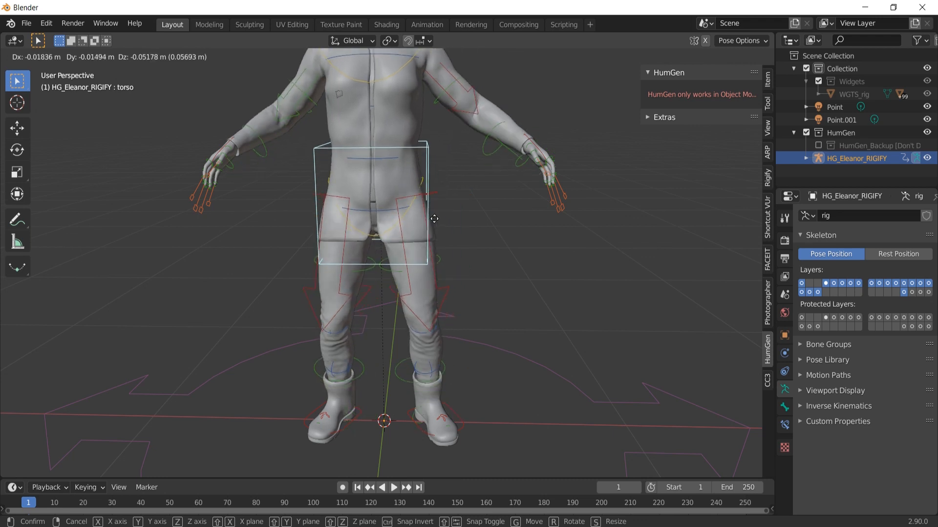
pyautogui.rightClick(549, 214)
# Try moving the left foot IK control to bend the leg.
pyautogui.moveTo(549, 214); pyautogui.dragTo(496, 288, button='middle')
pyautogui.click(480, 360)
pyautogui.press('g')
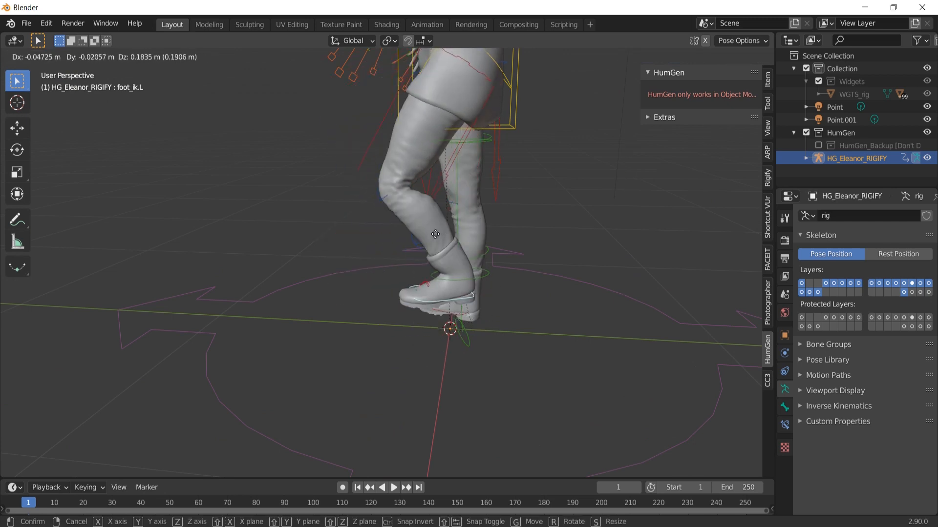
pyautogui.rightClick(427, 253)
# Try lifting the right foot IK control so the knee bends, and check the leg from the front.
pyautogui.moveTo(427, 253); pyautogui.dragTo(430, 307, button='middle')
pyautogui.scroll(4, 409, 259)
pyautogui.click(430, 307)
pyautogui.press('g')
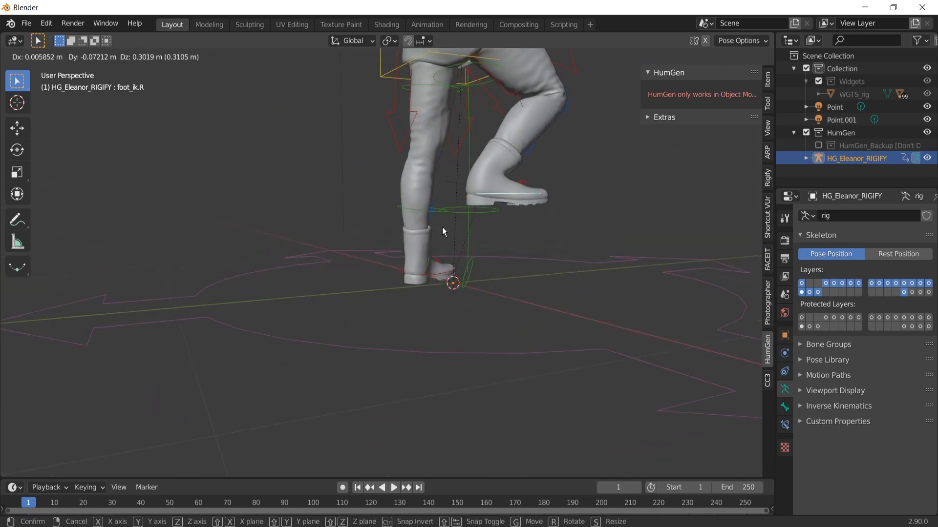
pyautogui.click(442, 227)
pyautogui.moveTo(541, 208); pyautogui.dragTo(361, 245, button='middle')
pyautogui.scroll(-3, 359, 244)
pyautogui.scroll(2, 362, 254)
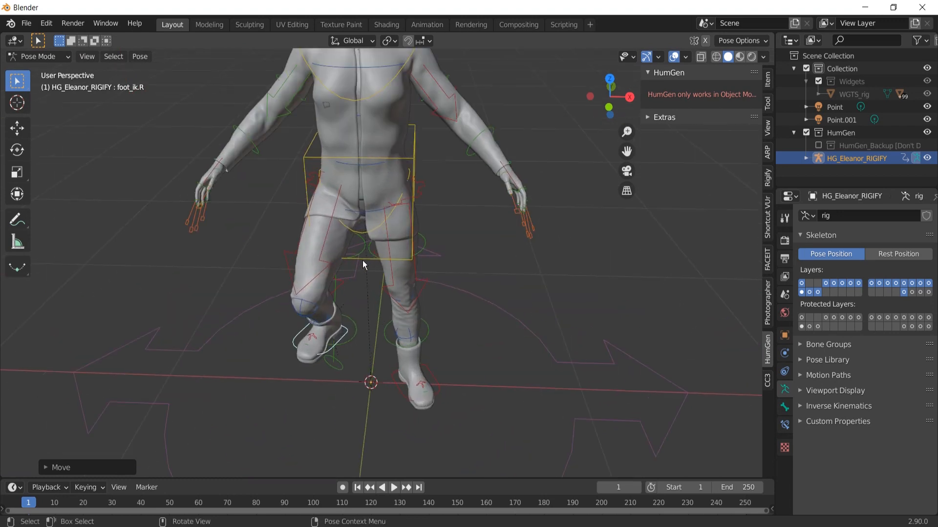
pyautogui.moveTo(509, 233); pyautogui.dragTo(478, 230, button='middle')
# Try raising the left arm with its hand IK control and rotating the hand.
pyautogui.click(360, 253)
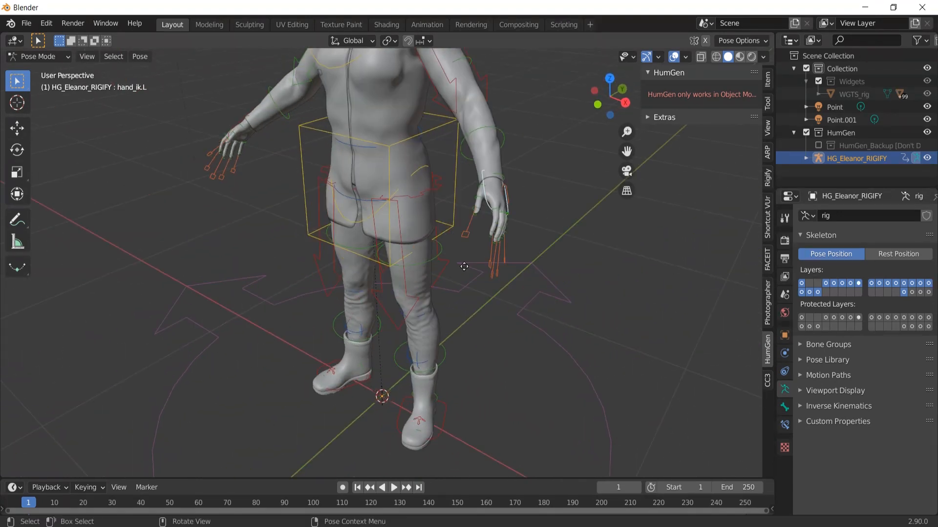
pyautogui.press('g')
pyautogui.rightClick(488, 215)
pyautogui.scroll(-2, 482, 293)
pyautogui.press('g')
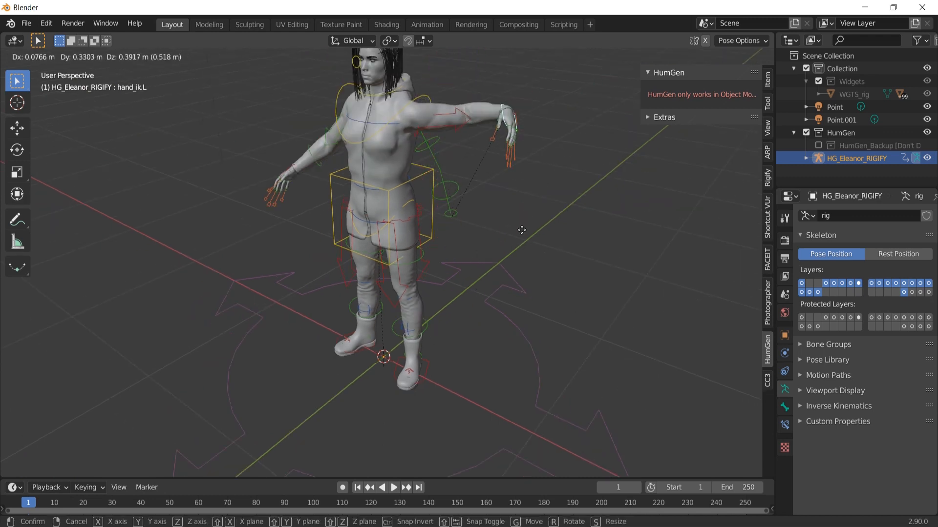
pyautogui.click(491, 146)
pyautogui.press('r')
pyautogui.press('r')
pyautogui.click(508, 148)
pyautogui.moveTo(508, 149); pyautogui.dragTo(511, 185, button='middle')
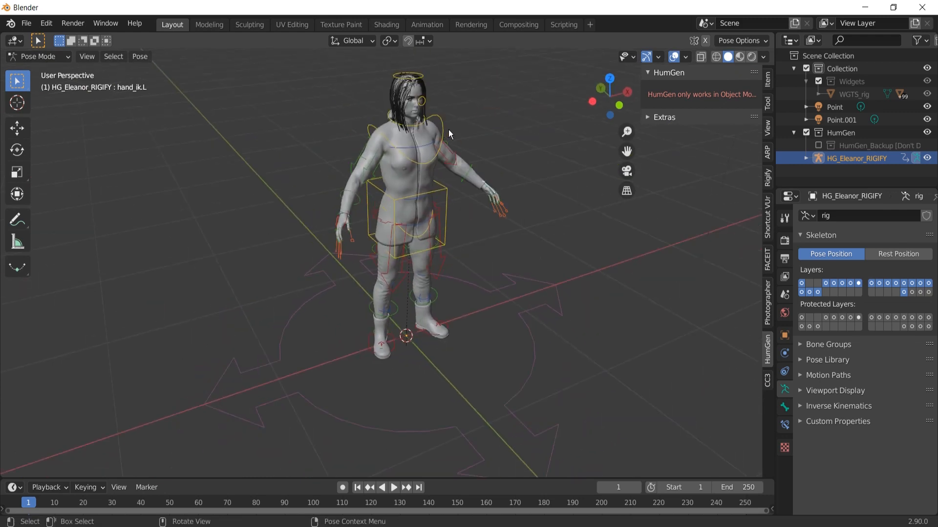
# Try rotating the rig's chest control freely.
pyautogui.click(447, 130)
pyautogui.press('r')
pyautogui.press('r')
pyautogui.rightClick(442, 162)
# Switch the viewport to rendered shading and move the eye look-at control sideways to shift the gaze.
pyautogui.scroll(4, 493, 209)
pyautogui.moveTo(503, 230); pyautogui.dragTo(454, 221, button='middle')
pyautogui.scroll(2, 453, 222)
pyautogui.press('z')
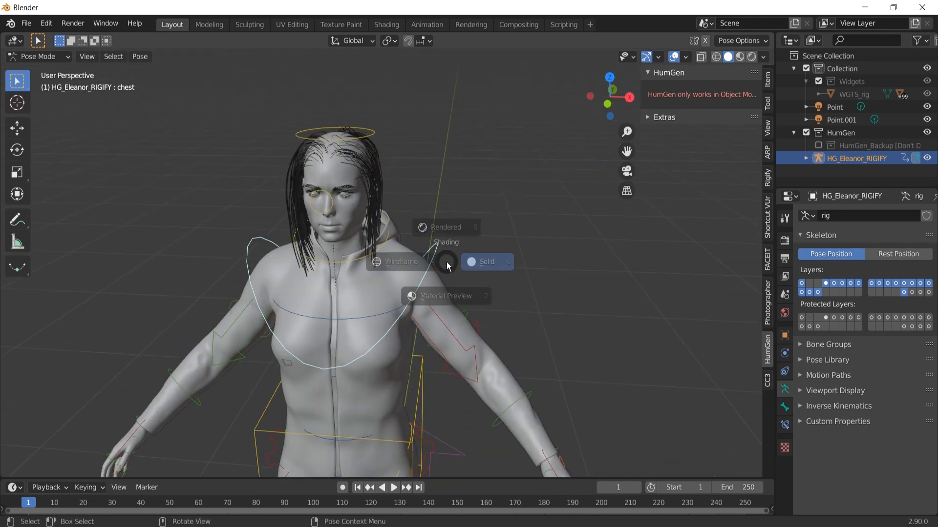
pyautogui.click(424, 224)
pyautogui.scroll(6, 426, 237)
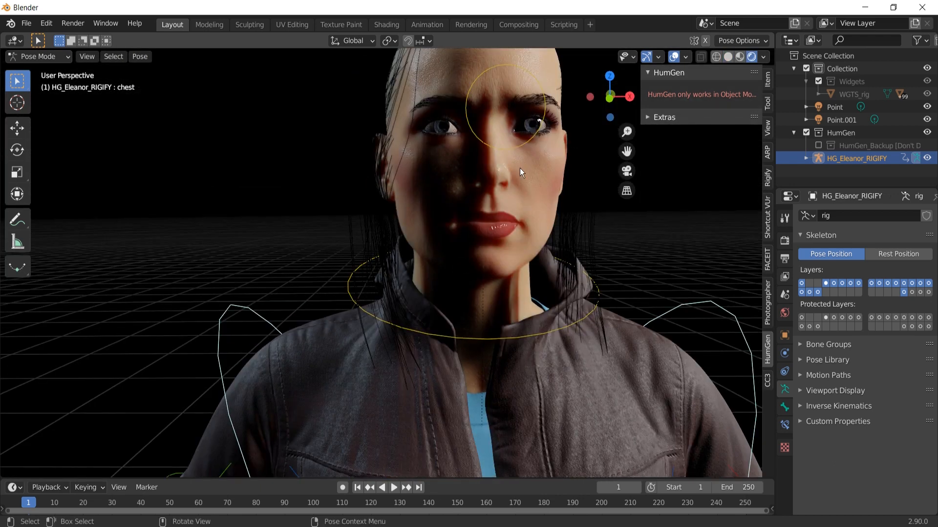
pyautogui.click(510, 142)
pyautogui.keyDown('shift'); pyautogui.moveTo(483, 239); pyautogui.dragTo(463, 194, button='middle'); pyautogui.keyUp('shift')
pyautogui.keyDown('shift'); pyautogui.moveTo(512, 108); pyautogui.dragTo(465, 215, button='middle'); pyautogui.keyUp('shift')
pyautogui.press('g')
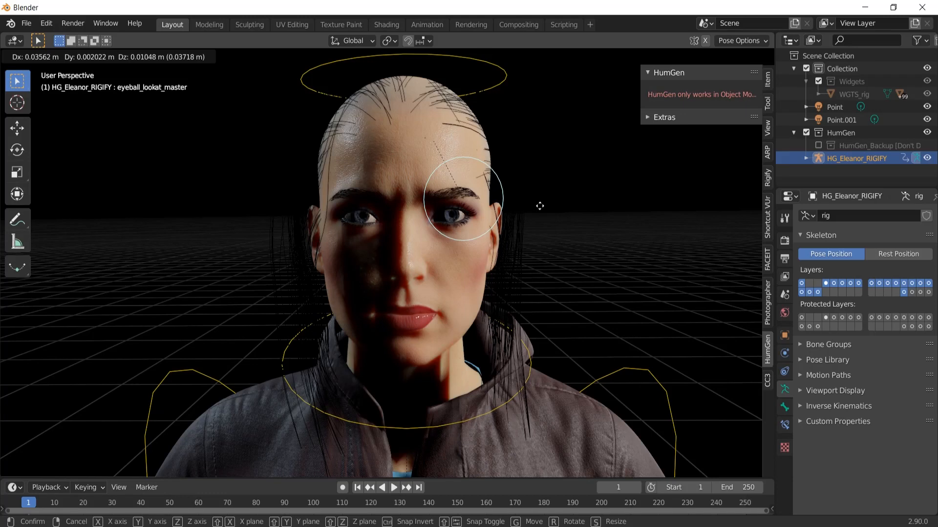
pyautogui.click(541, 215)
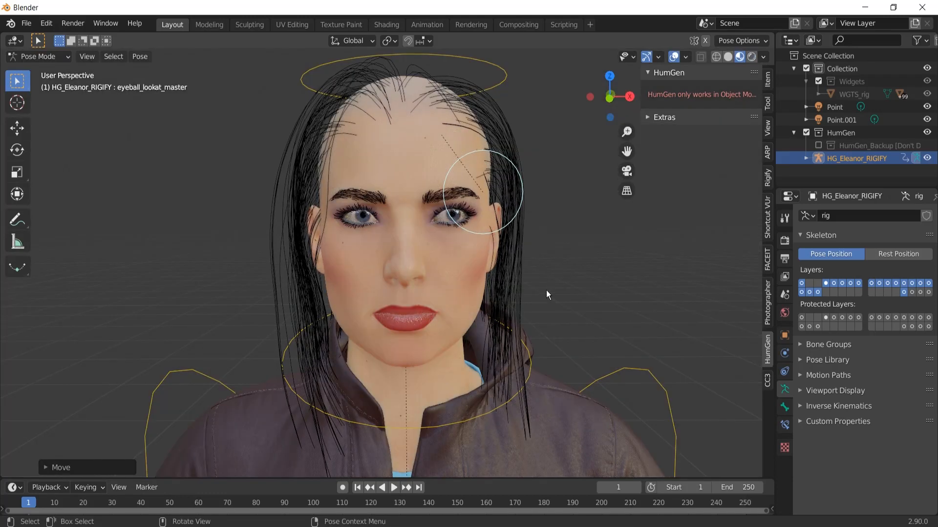
# Clear the eye look-at control's location and switch the viewport back to solid shading.
pyautogui.press('g')
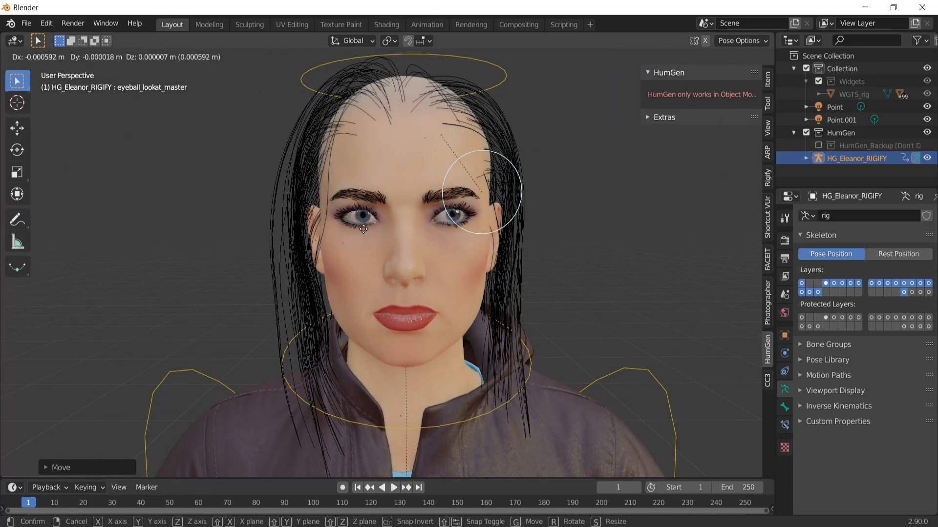
pyautogui.rightClick(335, 308)
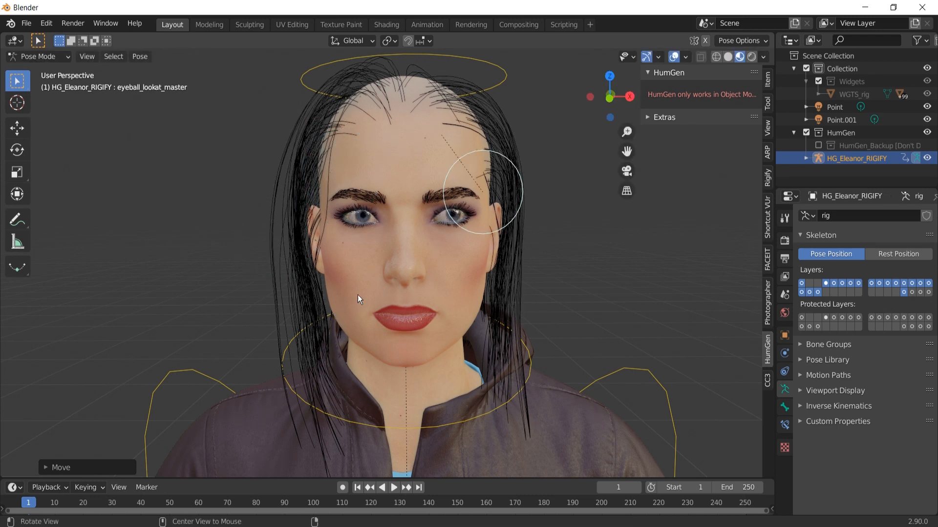
pyautogui.hotkey('alt', 'g')
pyautogui.scroll(-2, 393, 272)
pyautogui.press('z')
pyautogui.click(462, 273)
pyautogui.scroll(-6, 495, 354)
pyautogui.moveTo(498, 358); pyautogui.dragTo(418, 283, button='middle')
pyautogui.press('KP_Decimal')
pyautogui.scroll(-18, 442, 317)
pyautogui.keyDown('shift'); pyautogui.moveTo(453, 358); pyautogui.dragTo(458, 245, button='middle'); pyautogui.keyUp('shift')
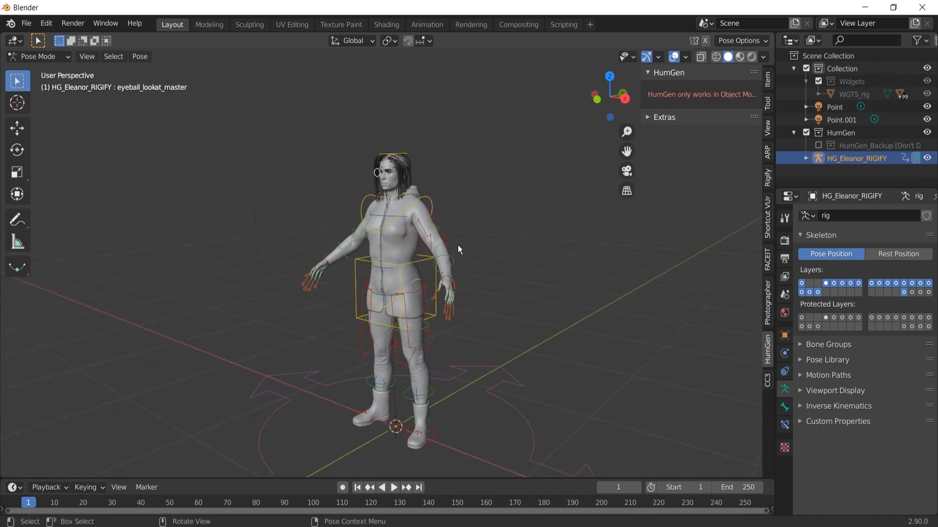
# Switch the rig to Object Mode and select the parka to show its clothing settings.
pyautogui.click(39, 57)
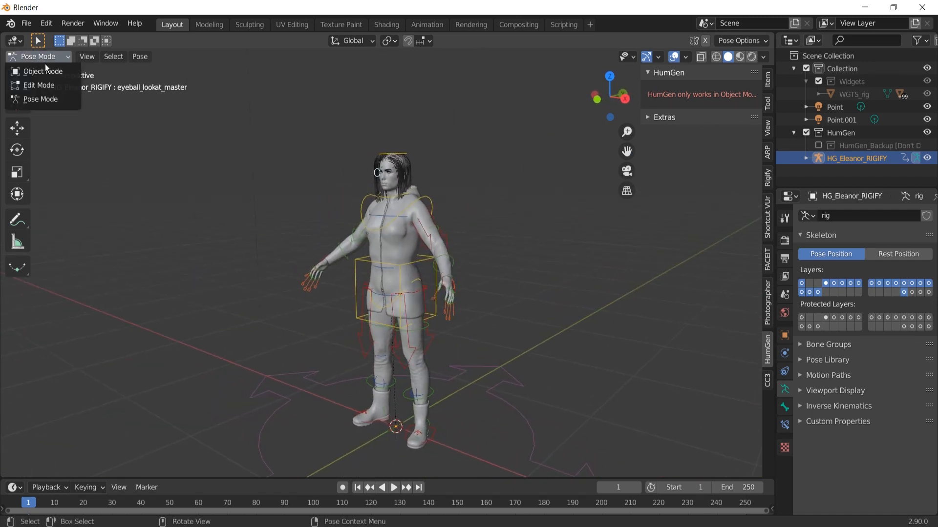
pyautogui.click(43, 71)
pyautogui.click(396, 241)
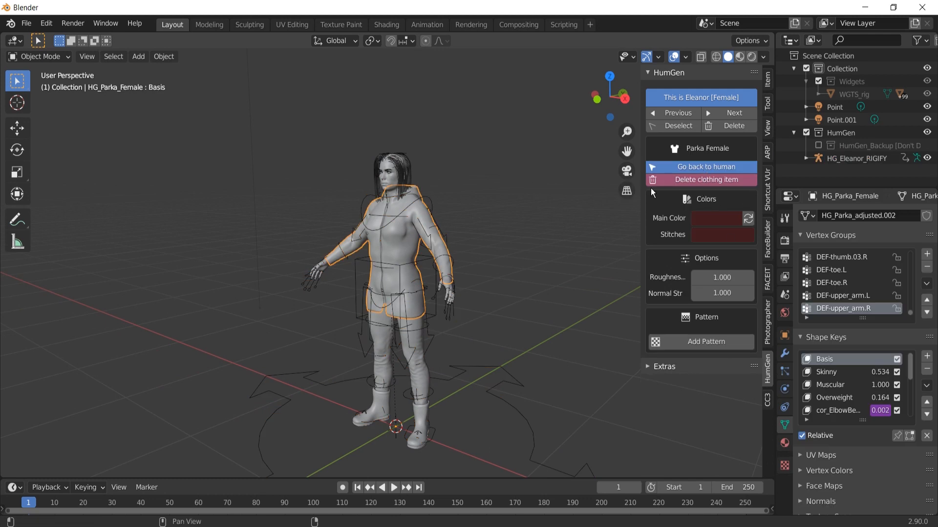
pyautogui.scroll(1, 538, 206)
pyautogui.scroll(4, 537, 206)
pyautogui.scroll(-4, 537, 206)
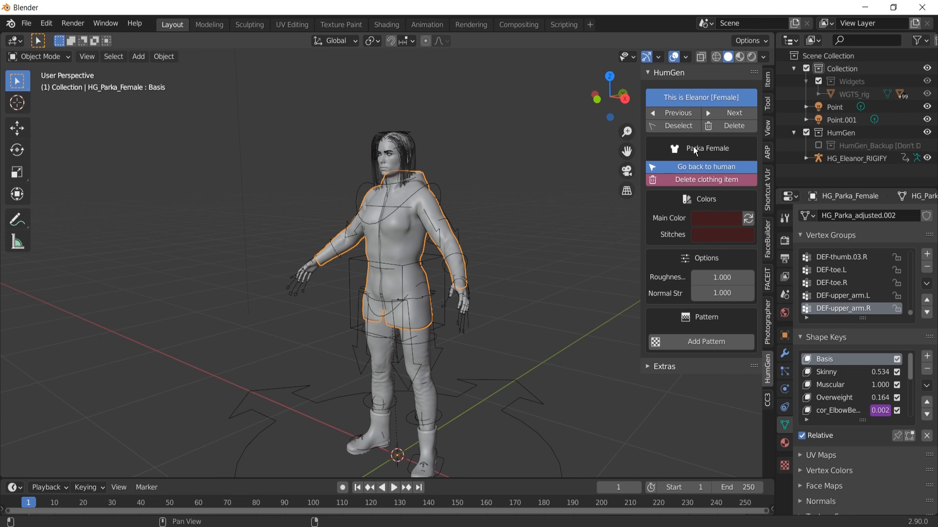
pyautogui.scroll(-1, 460, 229)
pyautogui.scroll(2, 534, 203)
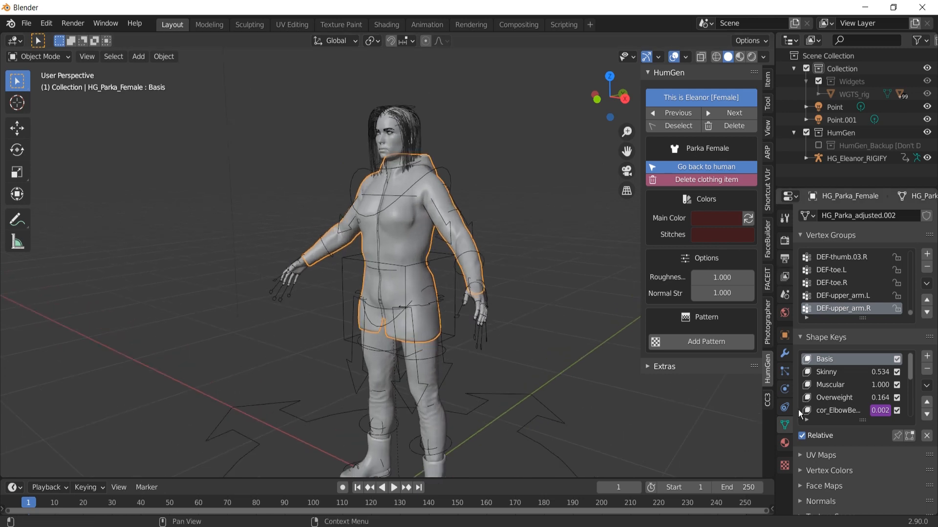
pyautogui.scroll(-2, 483, 255)
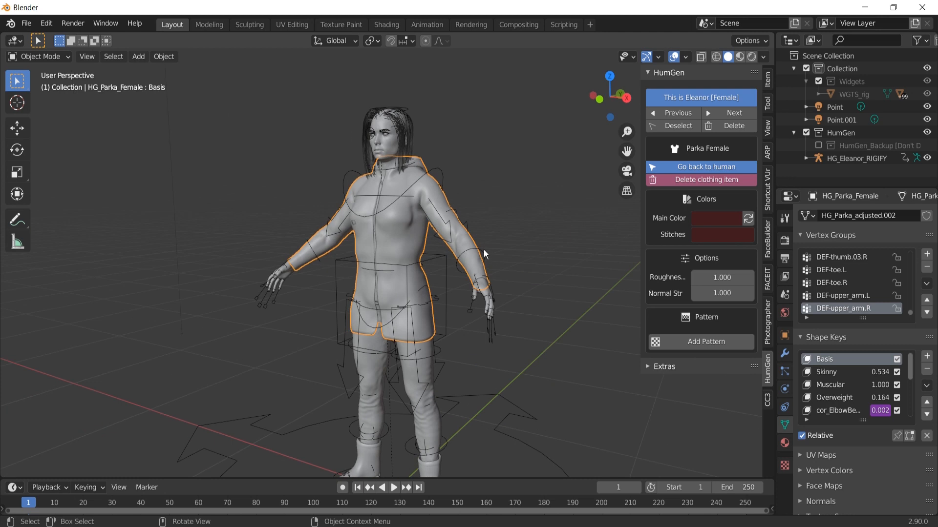
pyautogui.scroll(4, 484, 254)
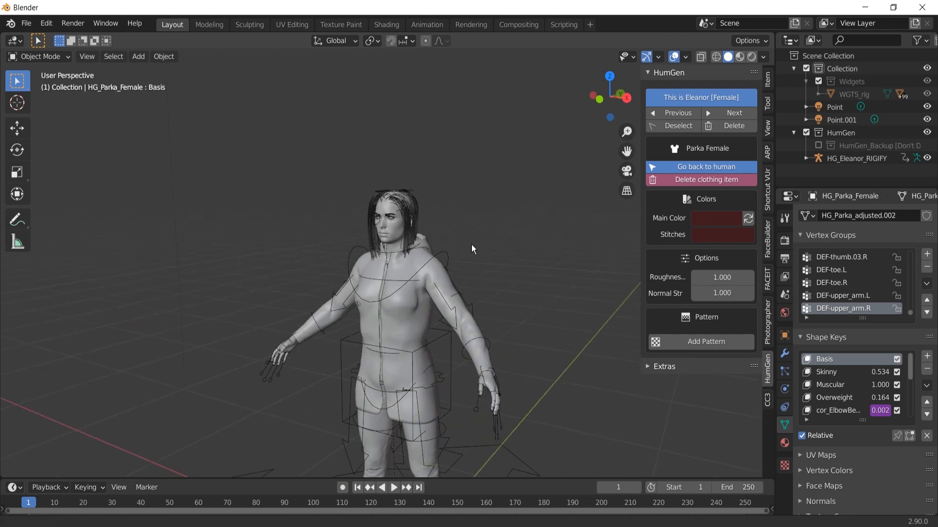
# Go back to the human's settings, open the Creation phase section and make the hair children visible.
pyautogui.click(682, 167)
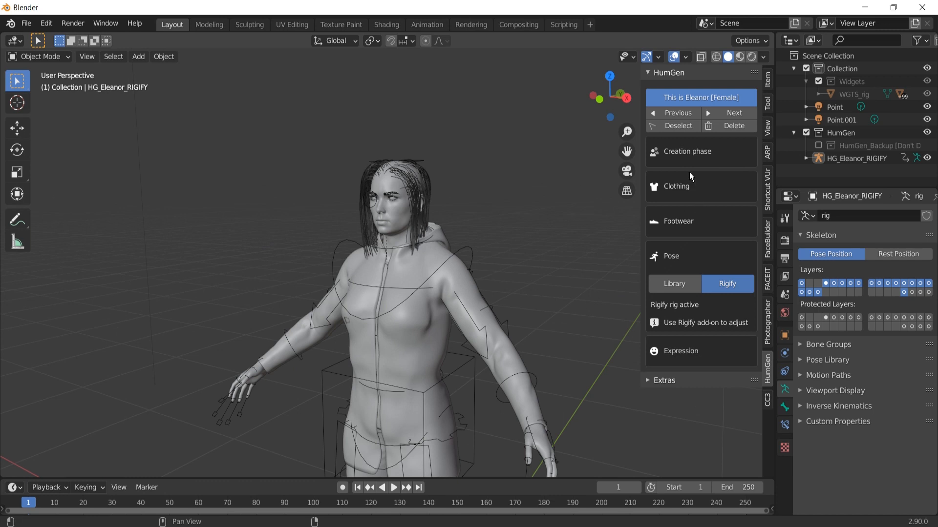
pyautogui.click(686, 153)
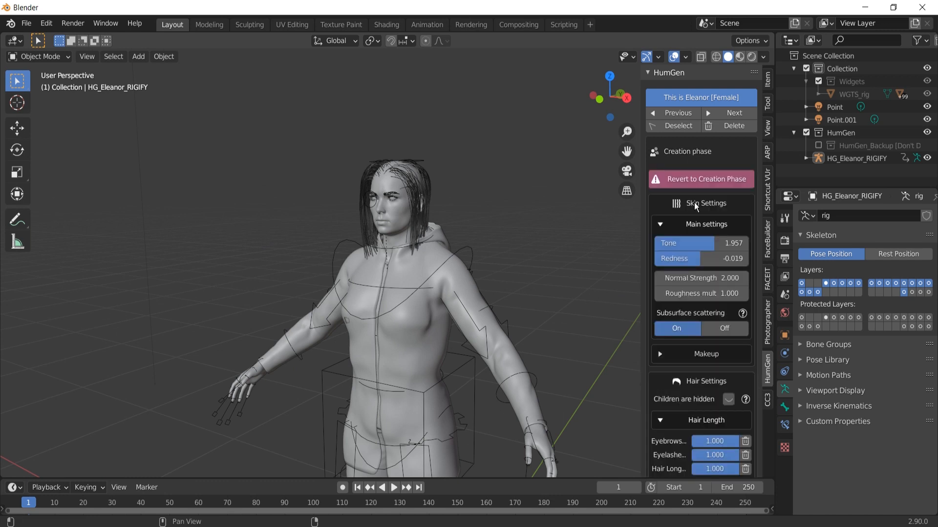
pyautogui.scroll(-5, 692, 326)
pyautogui.click(728, 297)
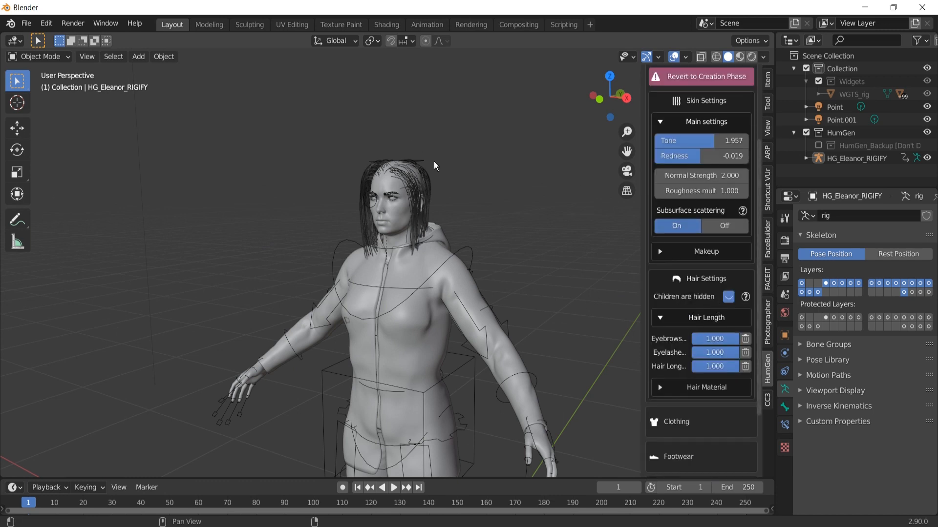
pyautogui.scroll(5, 445, 181)
pyautogui.moveTo(446, 181); pyautogui.dragTo(431, 217, button='middle')
pyautogui.scroll(-6, 431, 216)
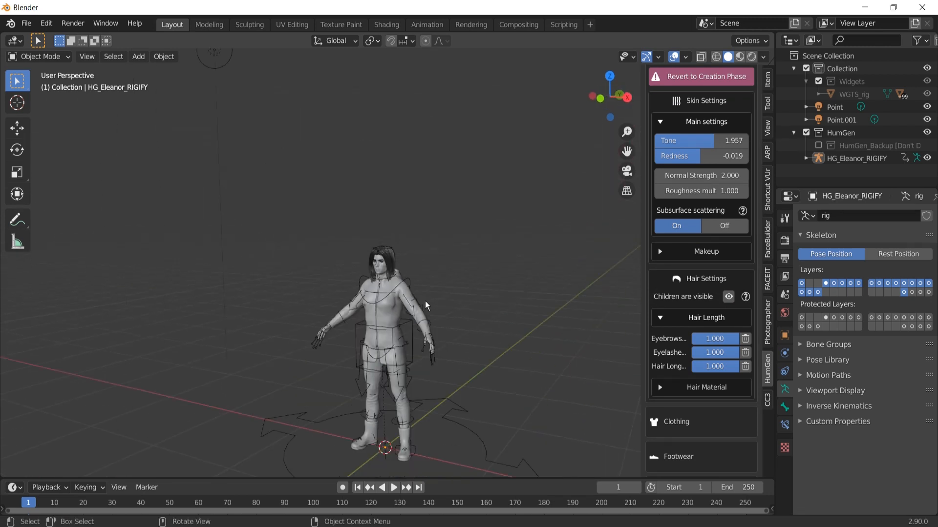
# Add a camera, align it to a view of the human's head and shoulders, and adjust its distance along local Z.
pyautogui.hotkey('shift', 'a')
pyautogui.click(411, 273)
pyautogui.scroll(3, 448, 234)
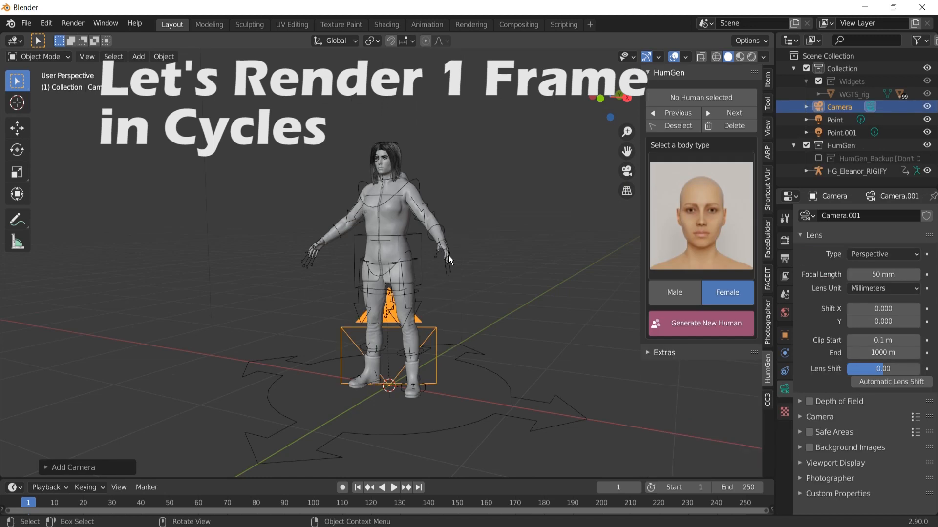
pyautogui.keyDown('shift'); pyautogui.moveTo(448, 233); pyautogui.dragTo(444, 342, button='middle'); pyautogui.keyUp('shift')
pyautogui.scroll(4, 458, 274)
pyautogui.keyDown('shift'); pyautogui.moveTo(451, 232); pyautogui.dragTo(454, 323, button='middle'); pyautogui.keyUp('shift')
pyautogui.press('ctrl+alt+KP_0')
pyautogui.press('g')
pyautogui.press('z')
pyautogui.press('z')
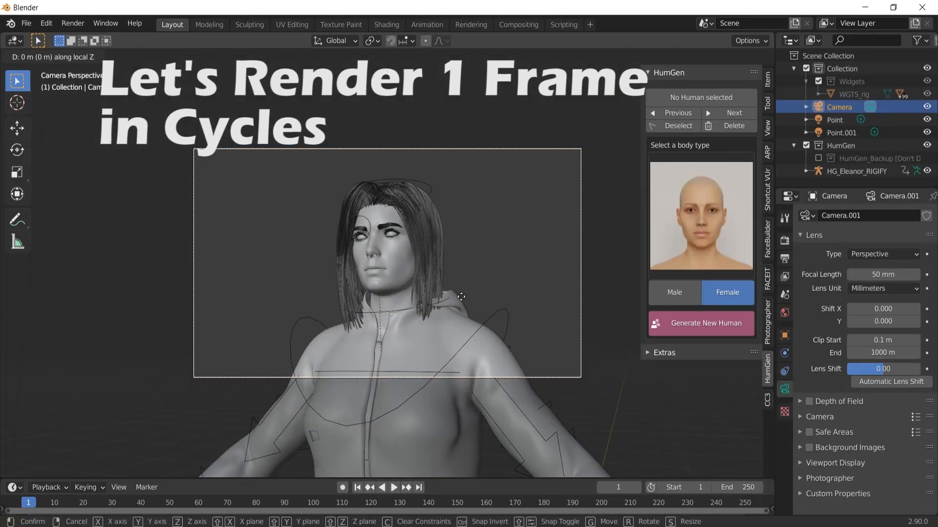
pyautogui.click(459, 290)
# Set the camera's focal length to 35 mm and move it closer along its local Z axis.
pyautogui.click(883, 274)
pyautogui.write('35')
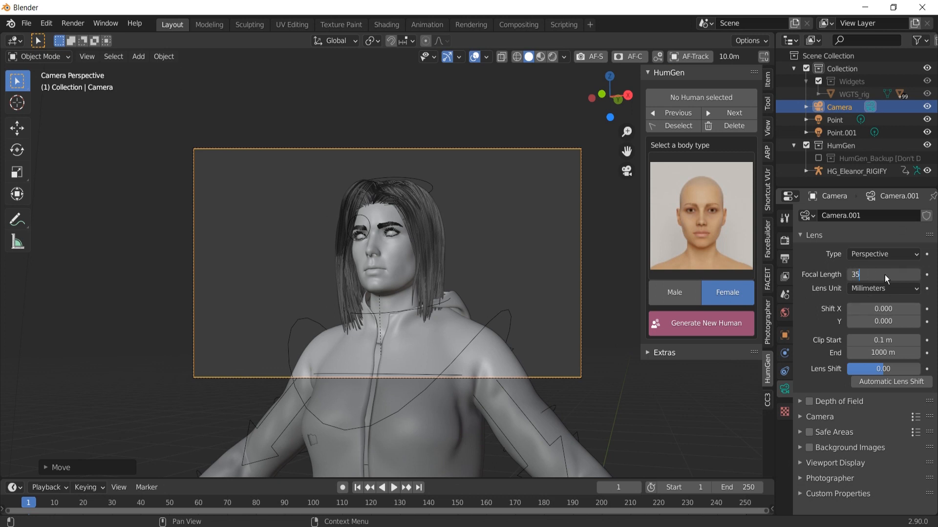
pyautogui.press('Return')
pyautogui.press('g')
pyautogui.press('z')
pyautogui.press('z')
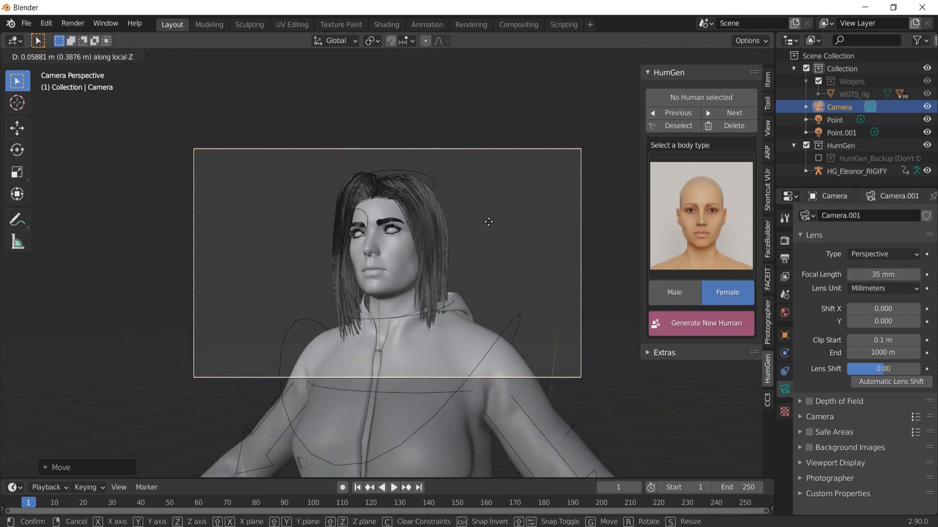
pyautogui.click(488, 224)
# Set the camera's focal length to 50 mm and move it back along local Z until the whole head is framed.
pyautogui.click(883, 274)
pyautogui.write('50')
pyautogui.press('Return')
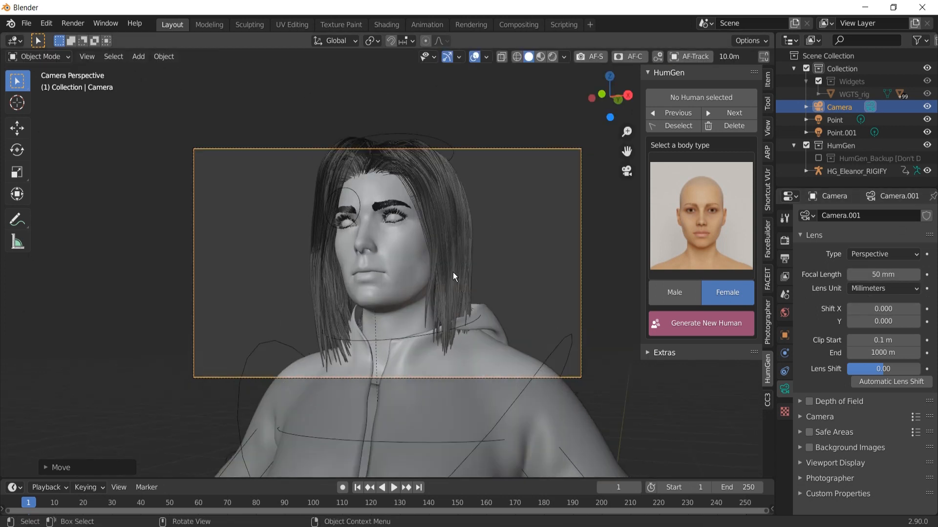
pyautogui.press('g')
pyautogui.press('z')
pyautogui.press('z')
pyautogui.click(456, 289)
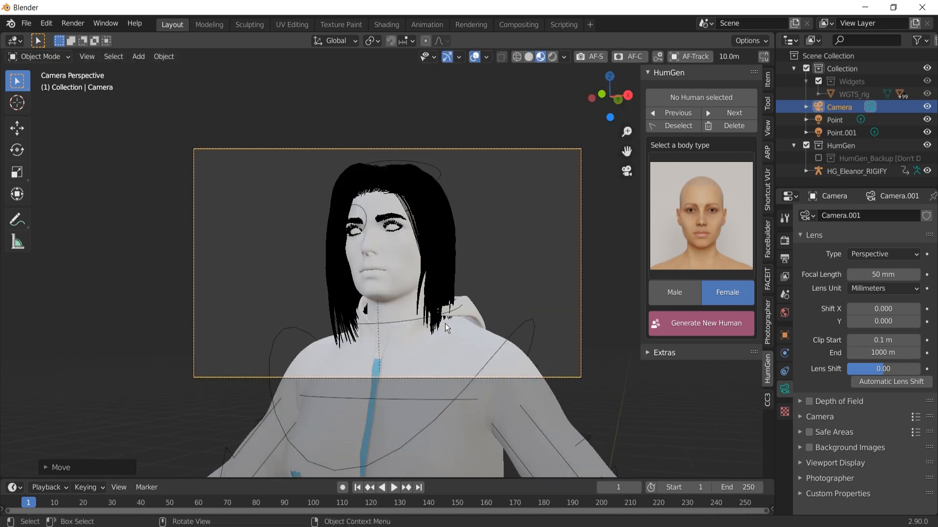
# Switch the camera view to rendered shading.
pyautogui.press('z')
pyautogui.click(445, 253)
pyautogui.scroll(3, 446, 254)
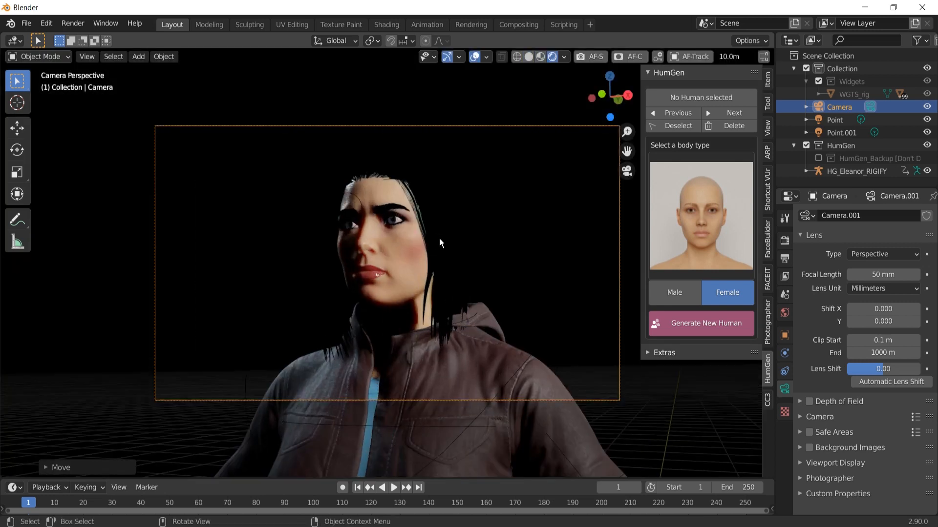
pyautogui.scroll(-1, 445, 254)
# Rotate the camera around the global Z axis and reposition it to center the human's head in frame.
pyautogui.press('r')
pyautogui.press('z')
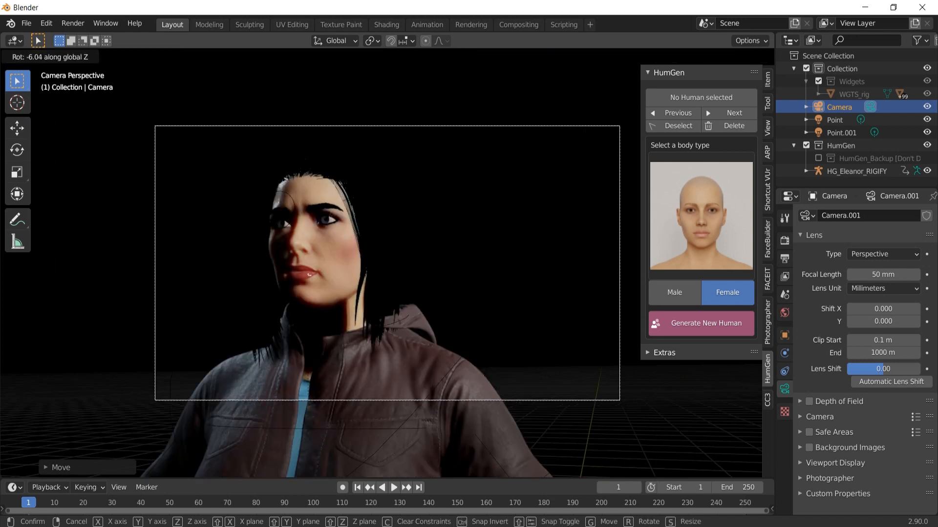
pyautogui.click(458, 253)
pyautogui.press('g')
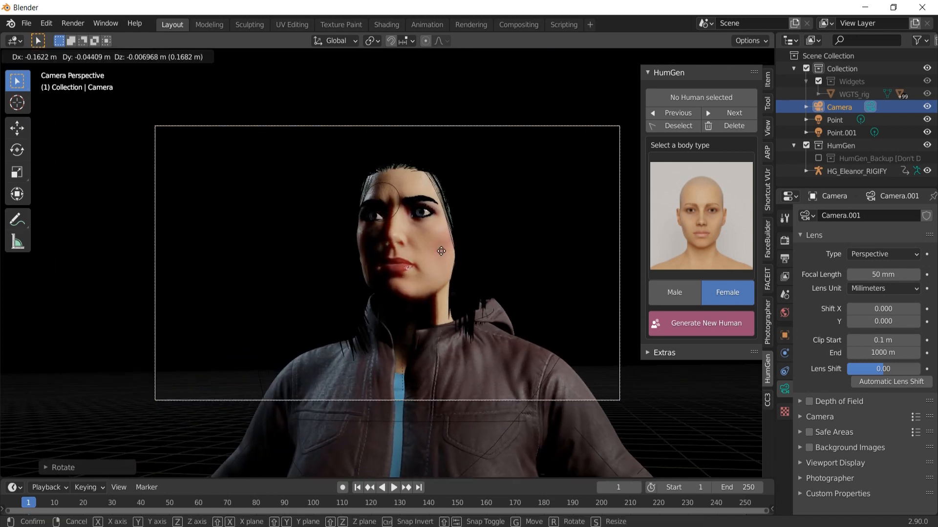
pyautogui.click(450, 254)
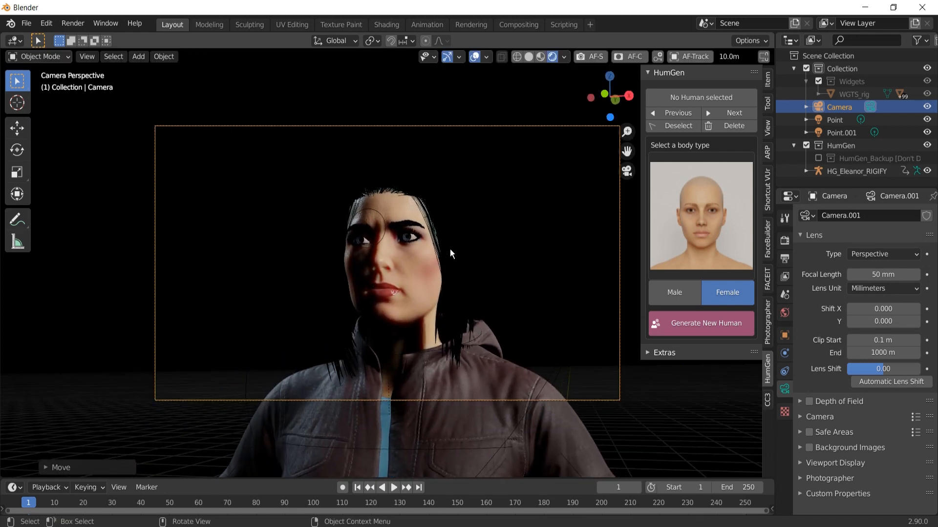
# Return the camera view to solid shading and set the render engine to Cycles with GPU Compute as the device.
pyautogui.press('z')
pyautogui.click(477, 259)
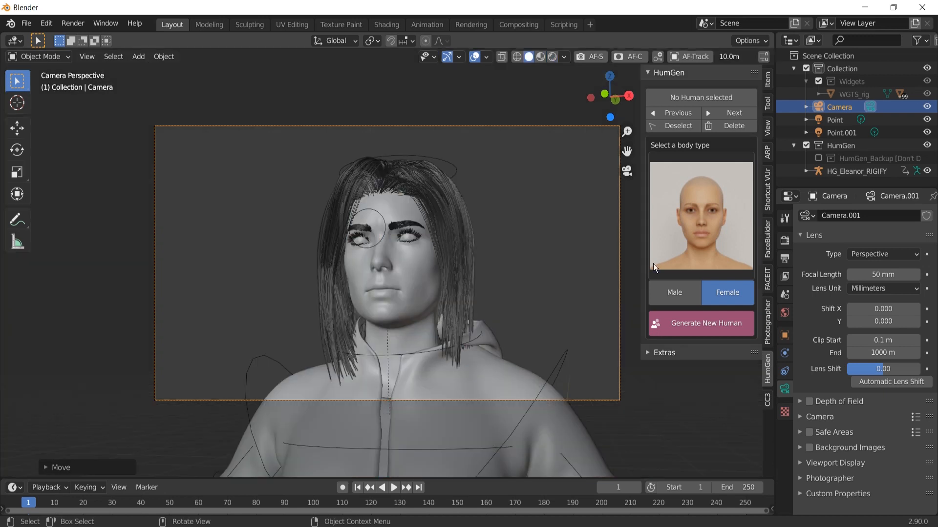
pyautogui.click(784, 240)
pyautogui.click(877, 221)
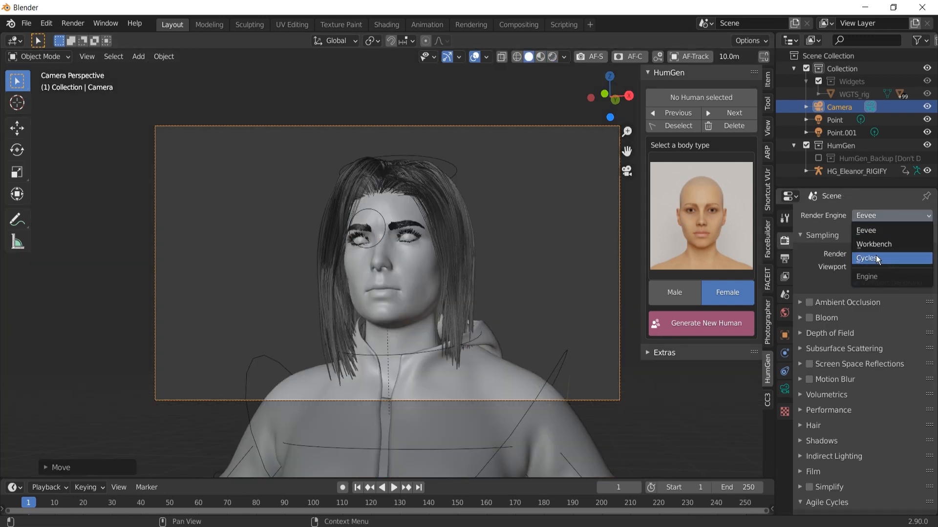
pyautogui.click(881, 259)
pyautogui.click(881, 248)
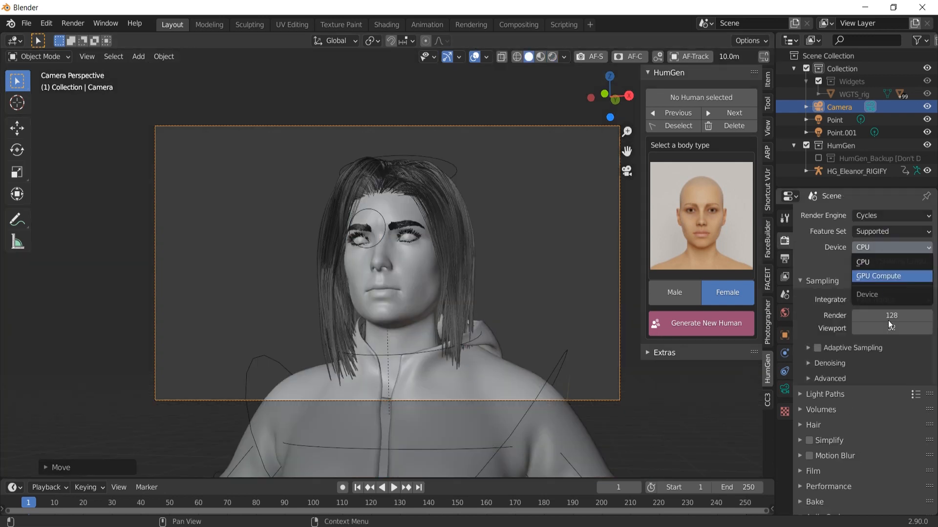
pyautogui.click(890, 276)
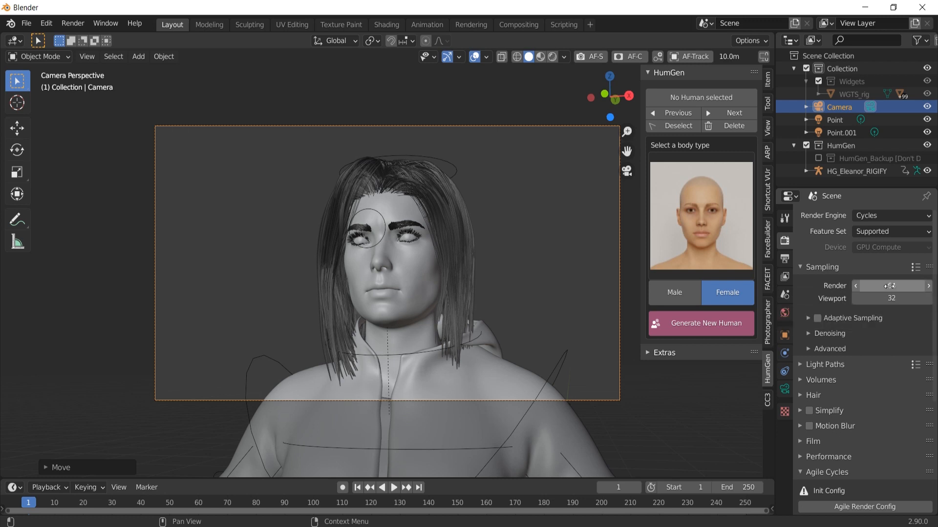
# Expand the Performance section of the Cycles render settings and look through its options.
pyautogui.scroll(-2, 855, 383)
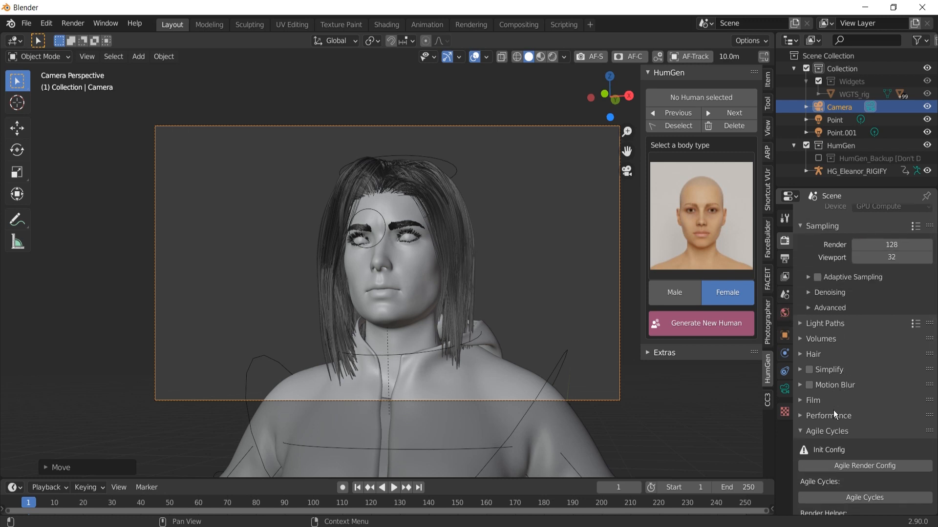
pyautogui.click(836, 417)
pyautogui.scroll(-3, 885, 432)
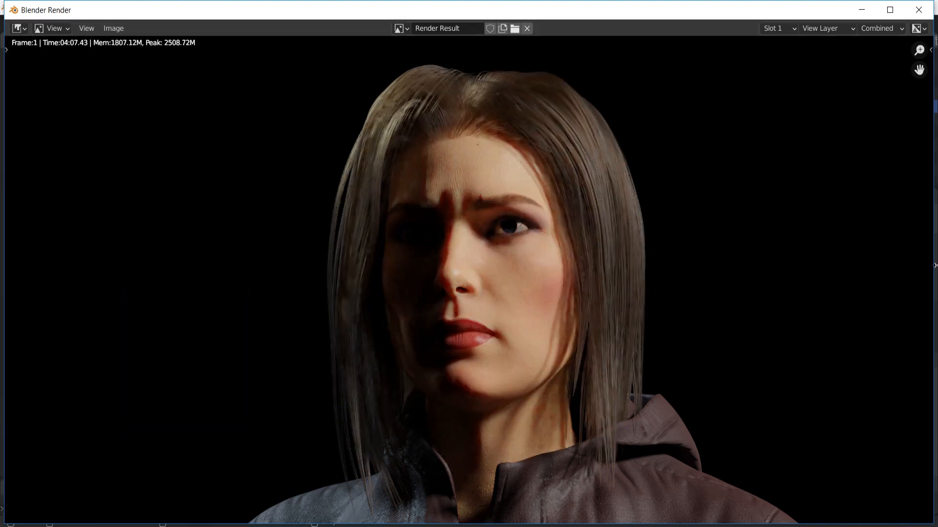
# Examine the finished render of the human's head, first as a whole image and up close.
pyautogui.scroll(-1, 904, 273)
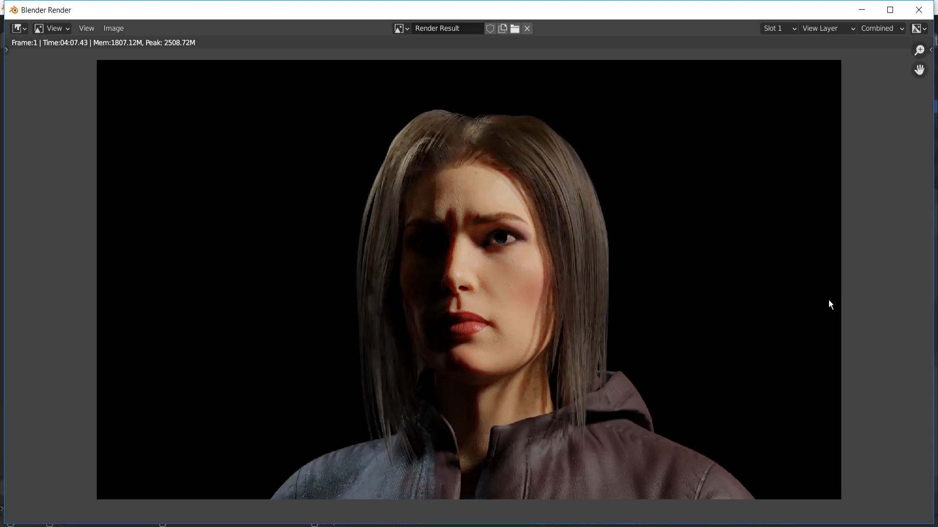
pyautogui.moveTo(747, 329); pyautogui.dragTo(724, 303, button='middle')
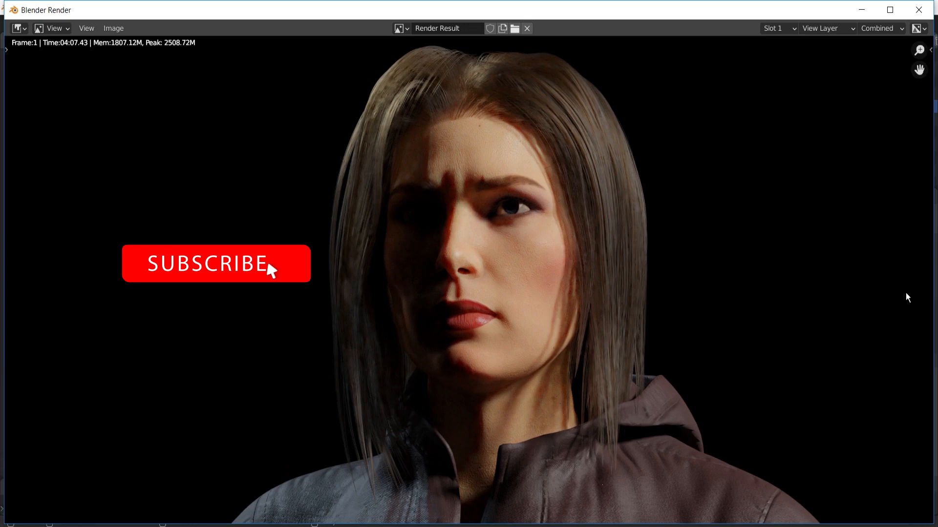